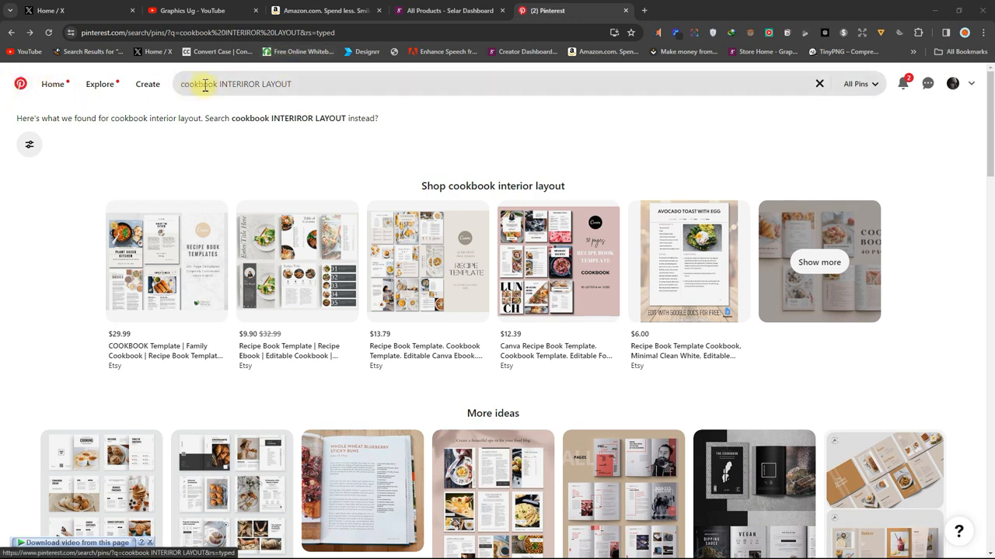
# Open the first cookbook template pin from the cookbook interior layout search results
pyautogui.click(303, 85)
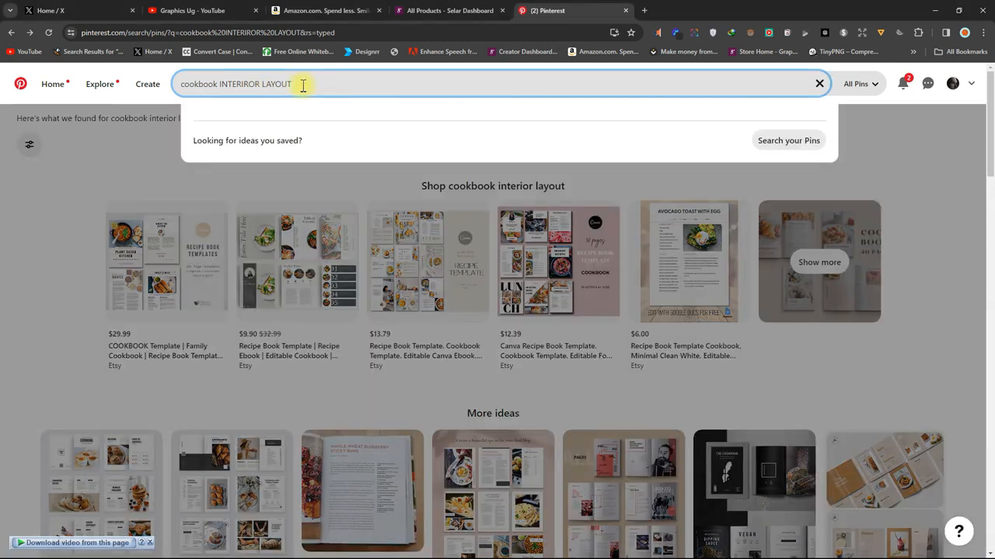
pyautogui.click(152, 154)
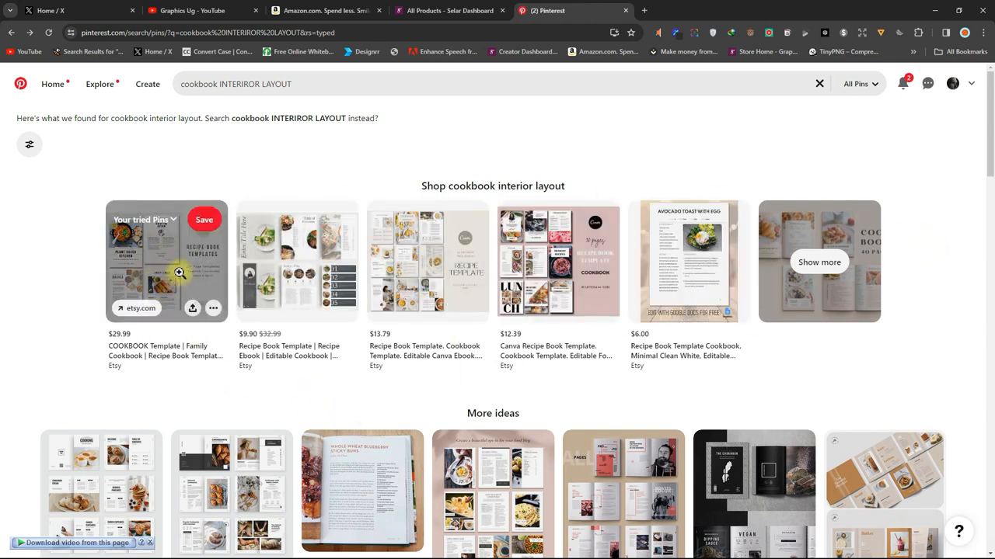
pyautogui.click(171, 276)
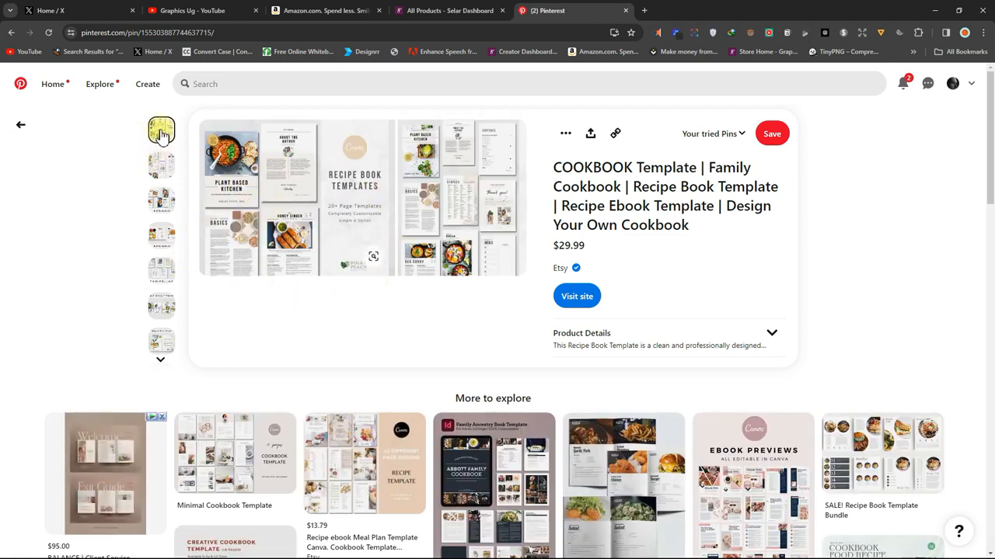
# Browse through the pin's preview images to examine the template pages
pyautogui.click(161, 171)
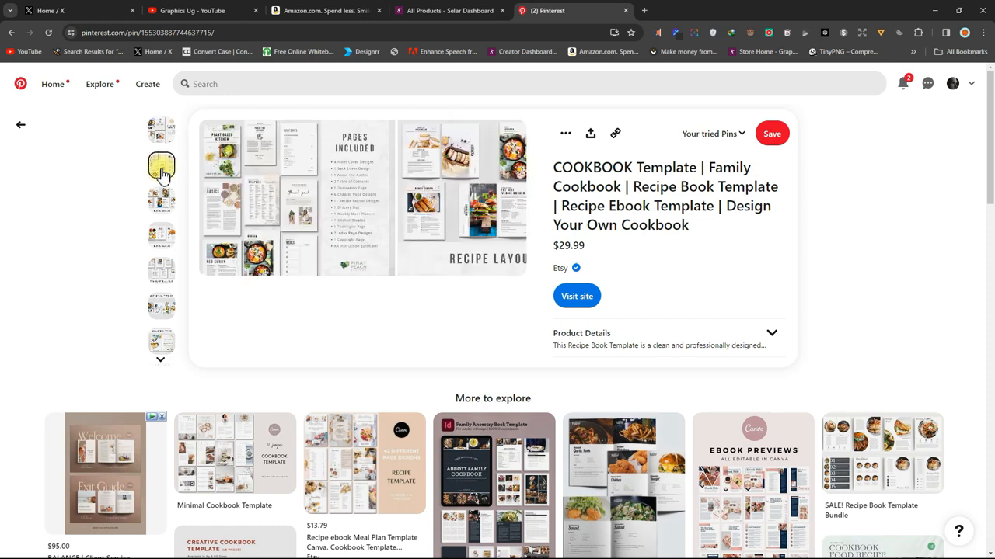
pyautogui.click(161, 200)
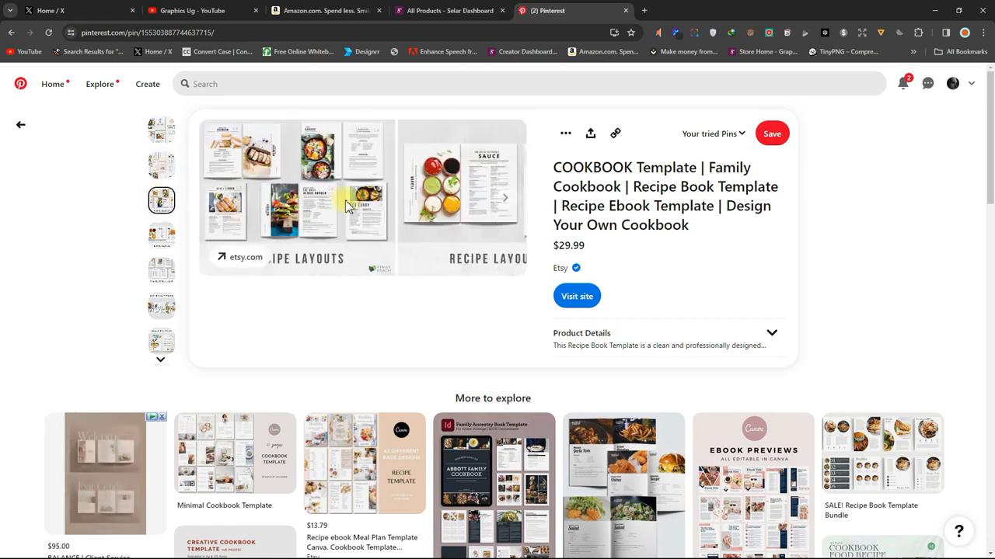
pyautogui.click(162, 233)
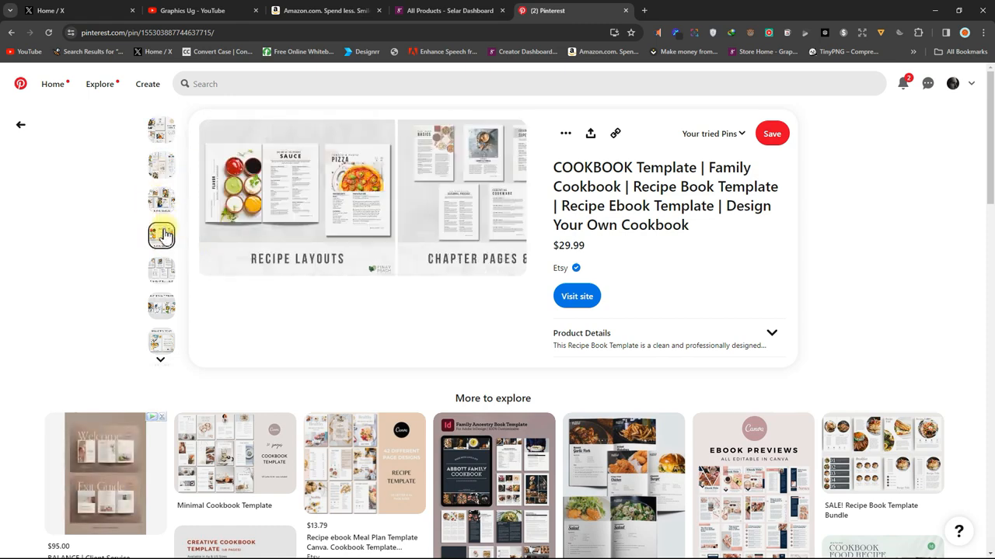
pyautogui.click(163, 270)
pyautogui.click(161, 305)
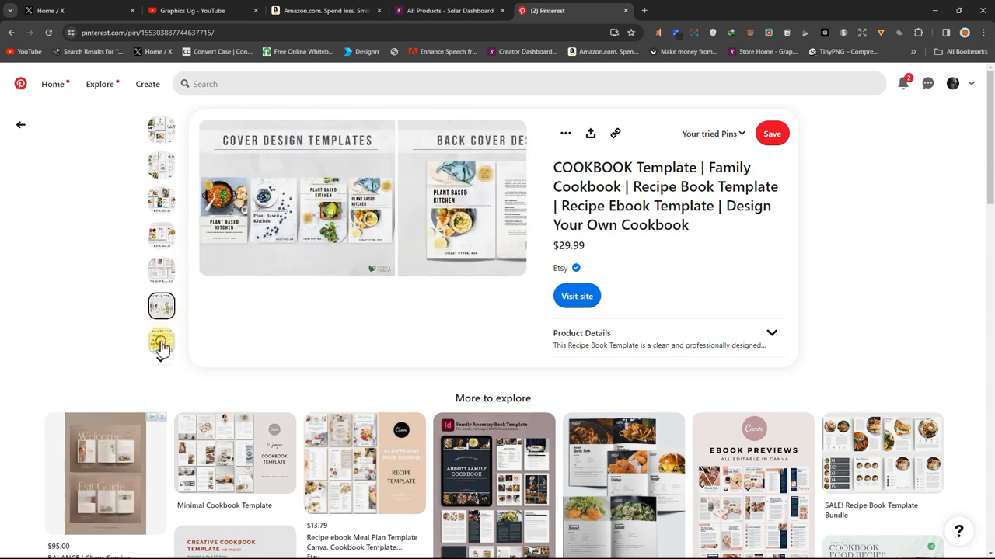
pyautogui.click(162, 342)
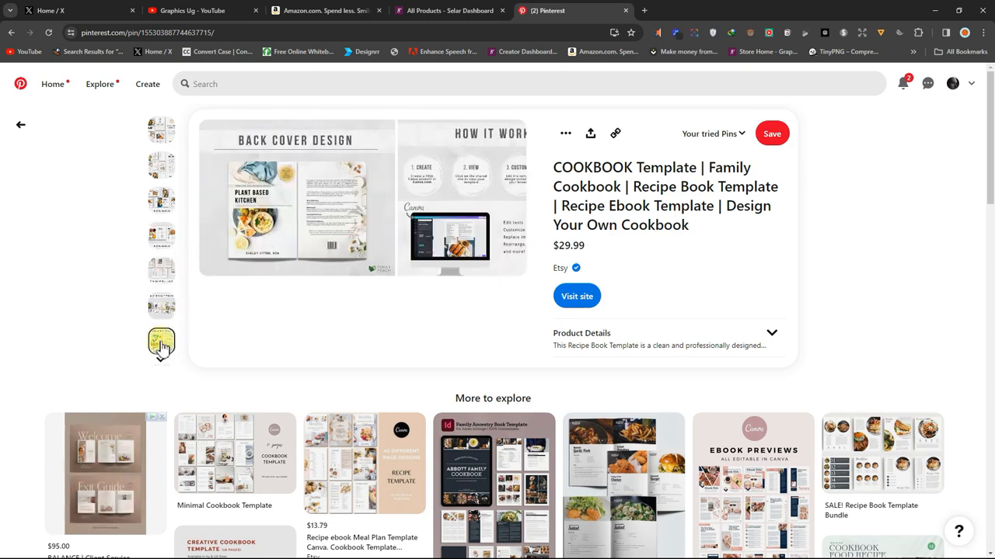
pyautogui.click(161, 128)
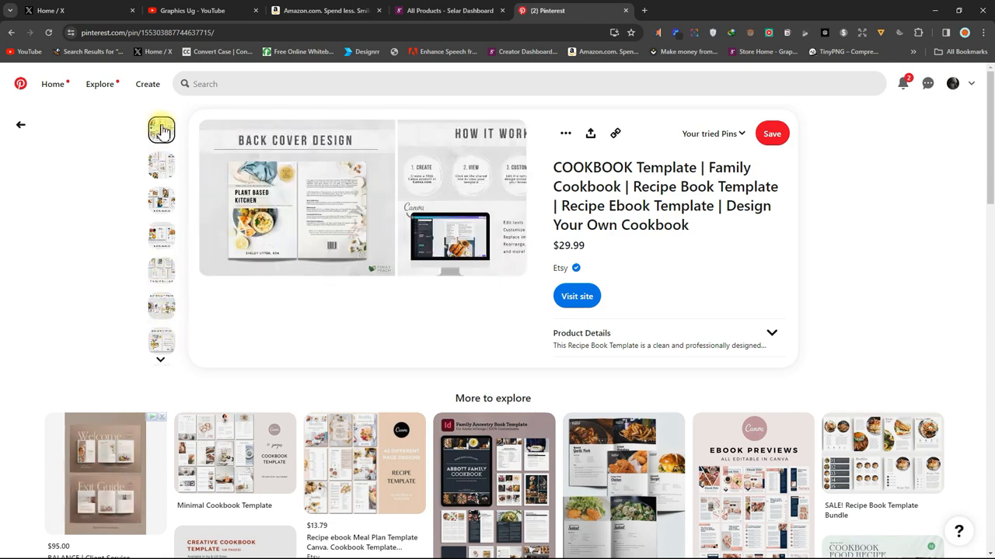
pyautogui.click(164, 165)
pyautogui.click(161, 202)
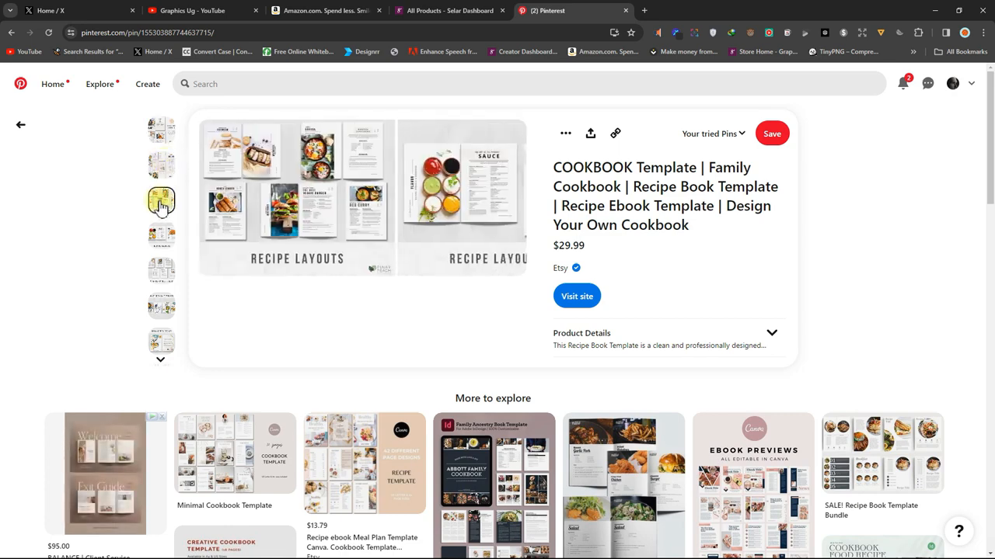
pyautogui.click(161, 238)
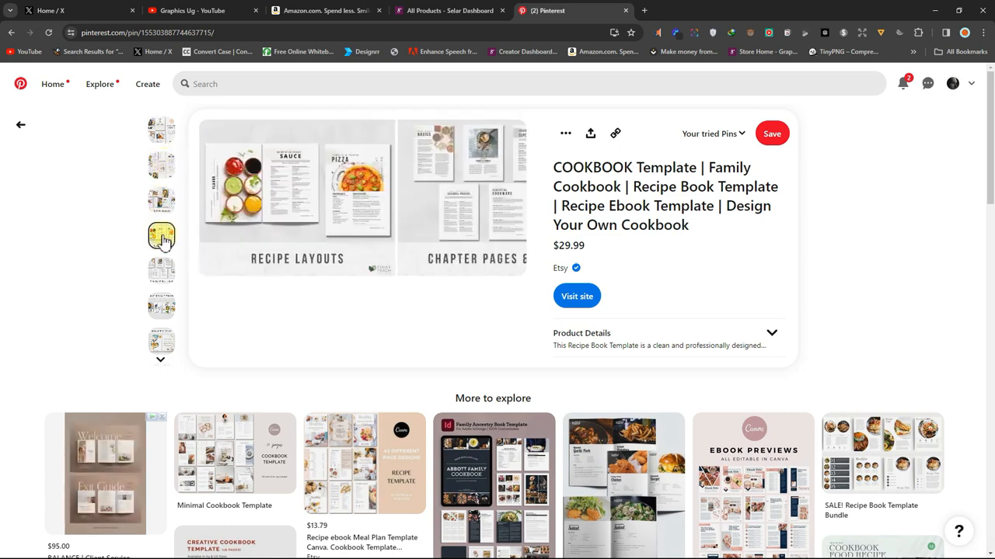
# Copy the recipe layouts preview image to the clipboard
pyautogui.rightClick(310, 165)
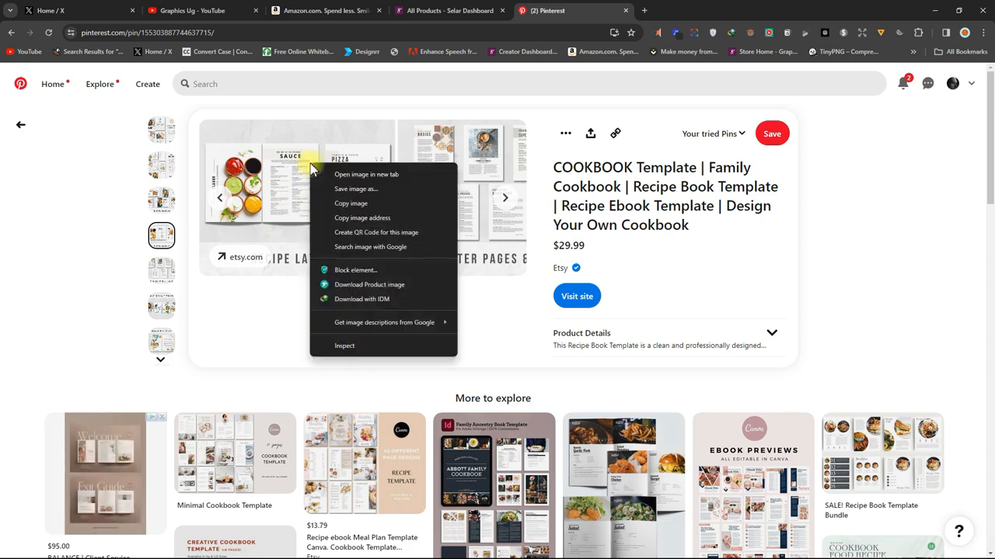
pyautogui.click(352, 205)
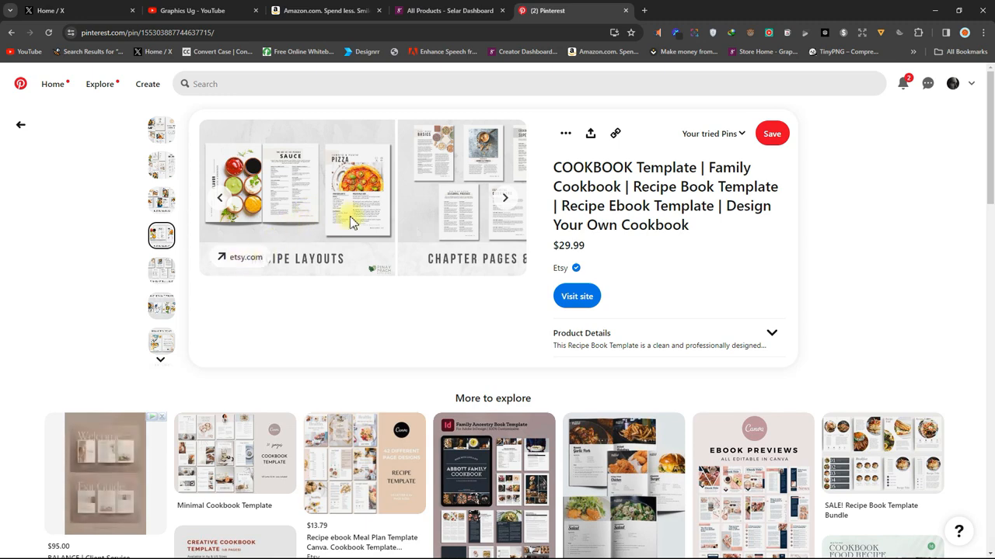
pyautogui.click(504, 197)
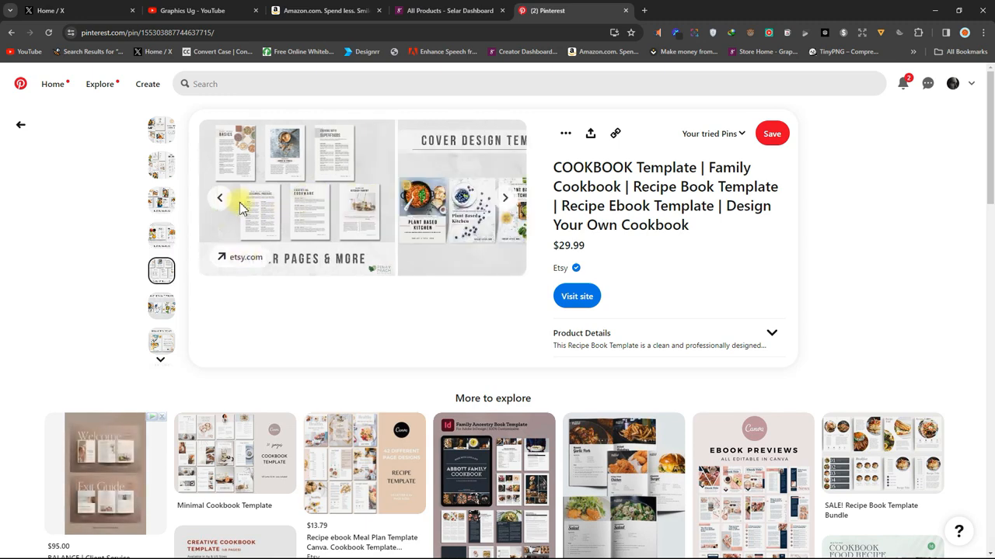
pyautogui.click(216, 201)
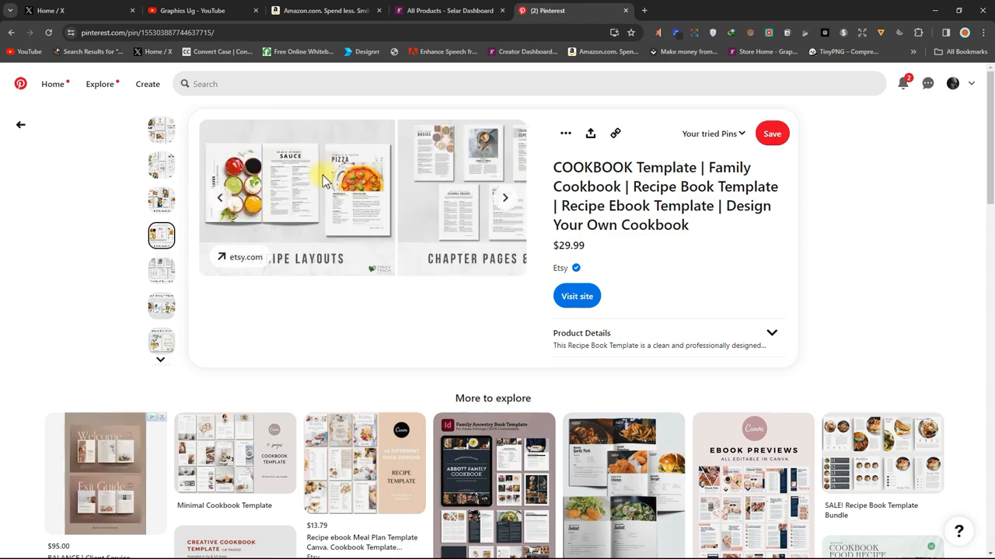
# Minimize the browser and create a new Microsoft Word document on the desktop
pyautogui.click(933, 12)
pyautogui.rightClick(550, 159)
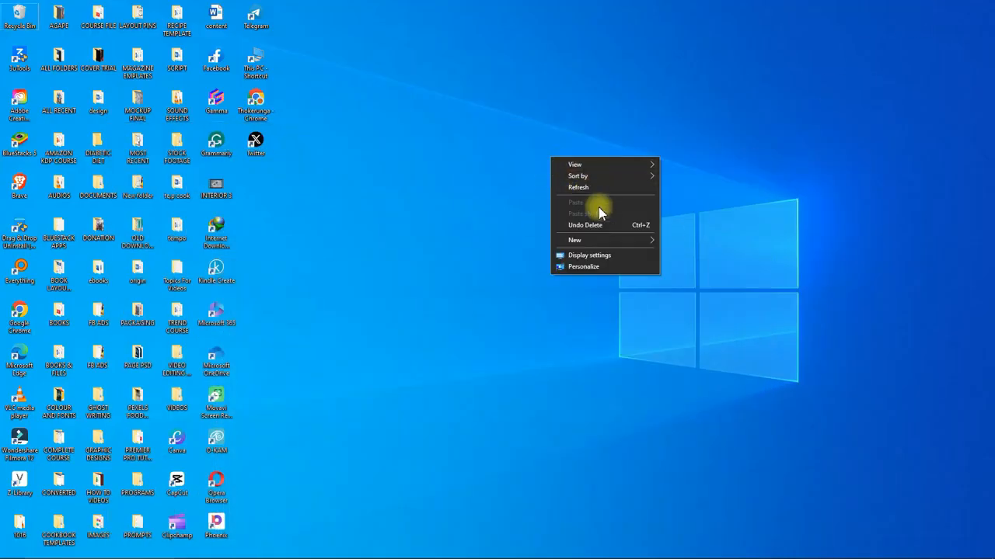
pyautogui.moveTo(600, 239)
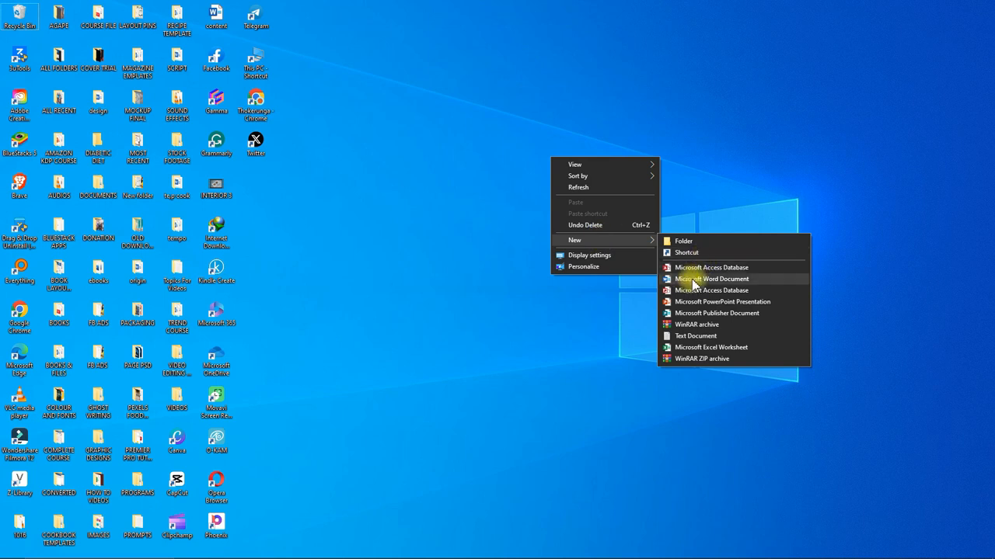
pyautogui.click(694, 283)
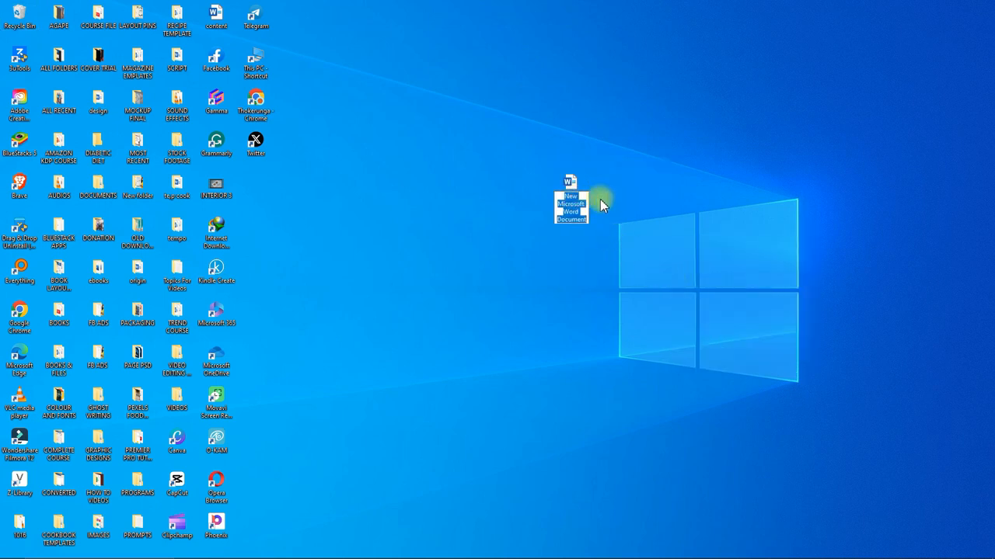
# Rename the new document Layout and open it
pyautogui.write('Layout')
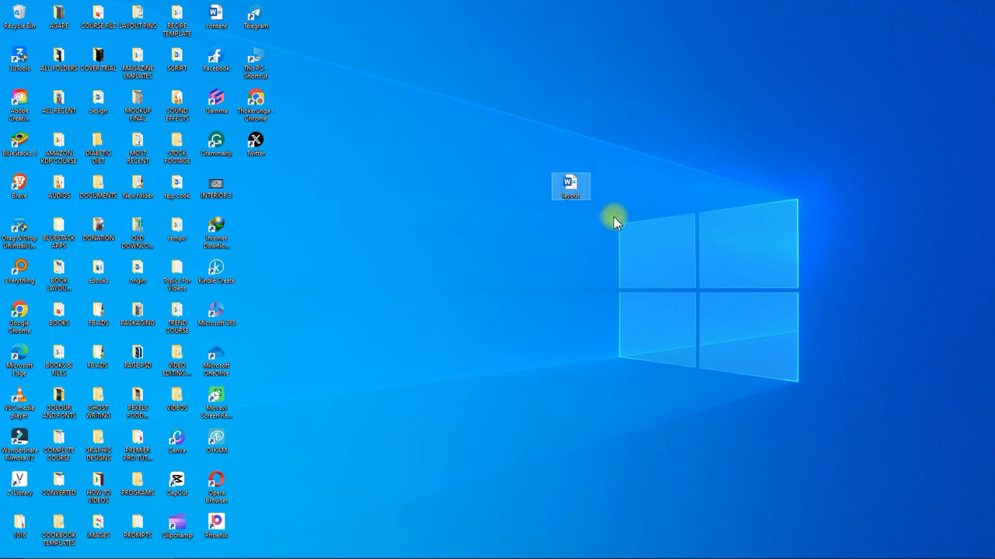
pyautogui.click(571, 186)
pyautogui.doubleClick(571, 187)
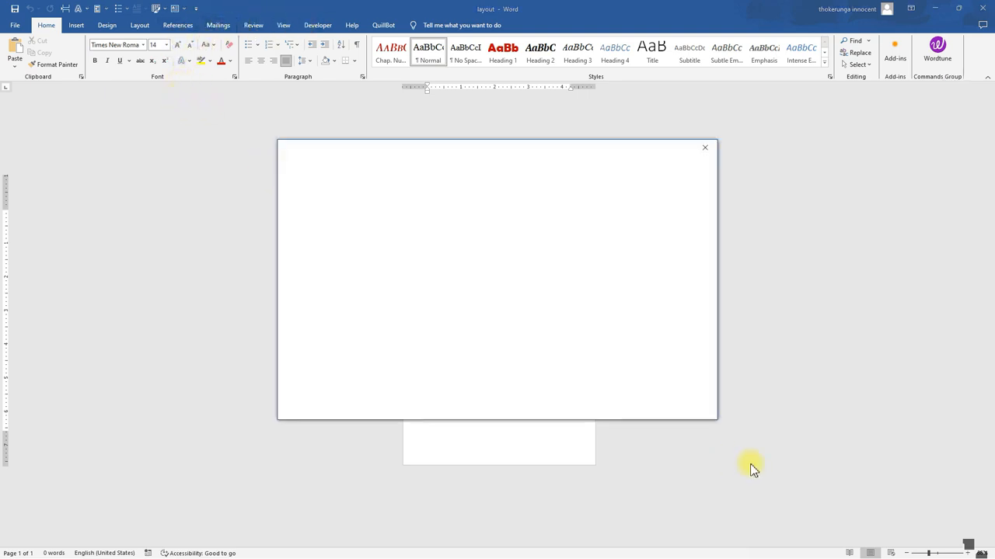
# Dismiss the startup notices, open the page header and paste the copied image into it
pyautogui.click(704, 147)
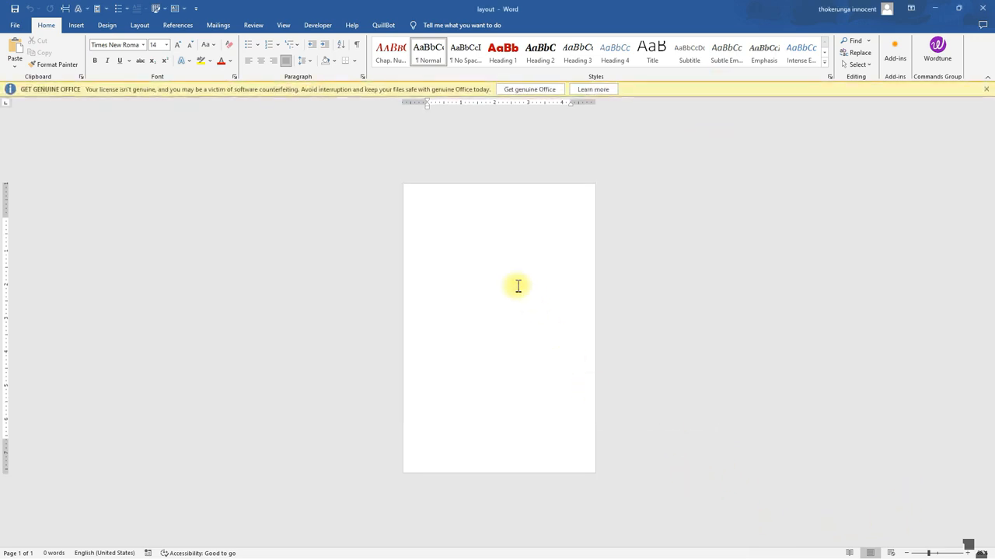
pyautogui.click(986, 92)
pyautogui.doubleClick(477, 187)
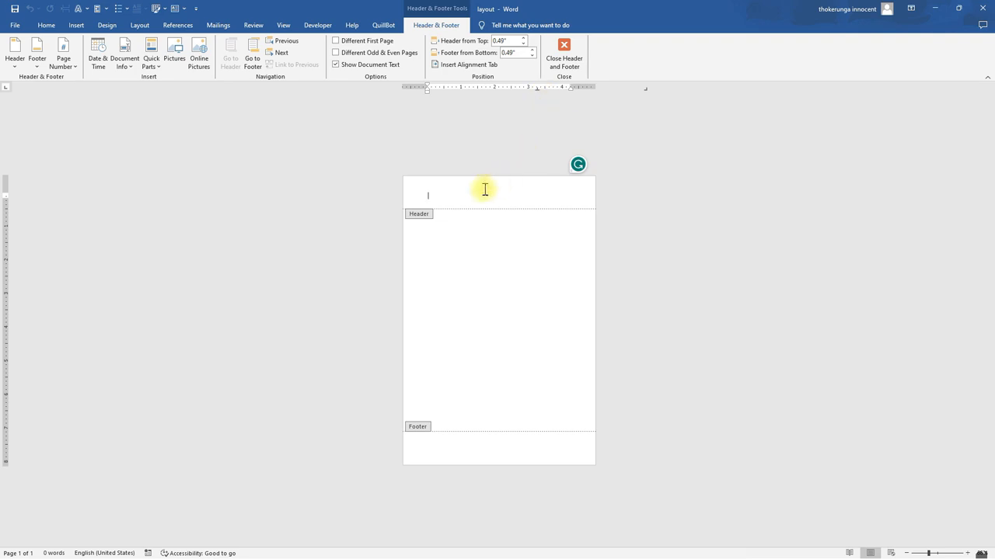
pyautogui.hotkey('ctrl', 'v')
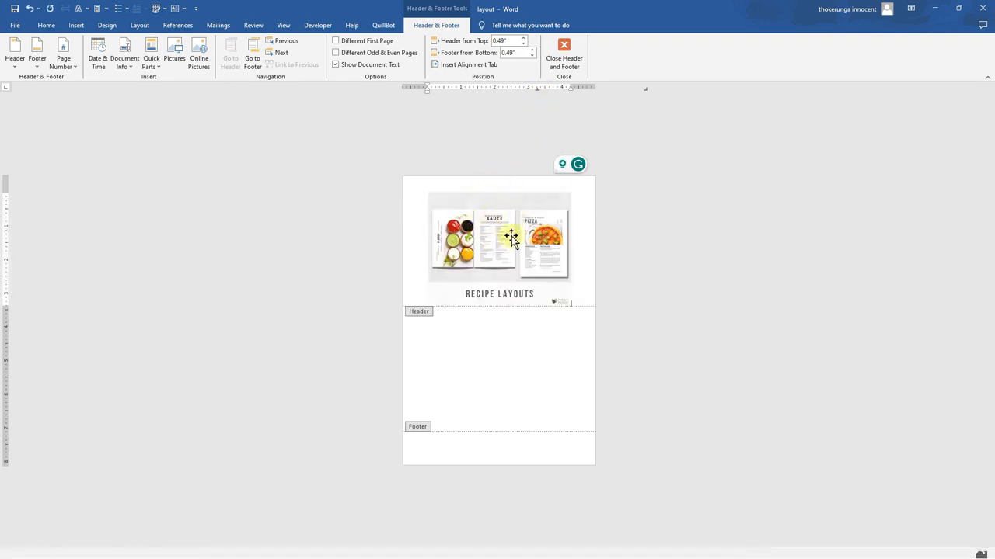
# Set the pasted image's text wrapping to Behind Text
pyautogui.click(490, 245)
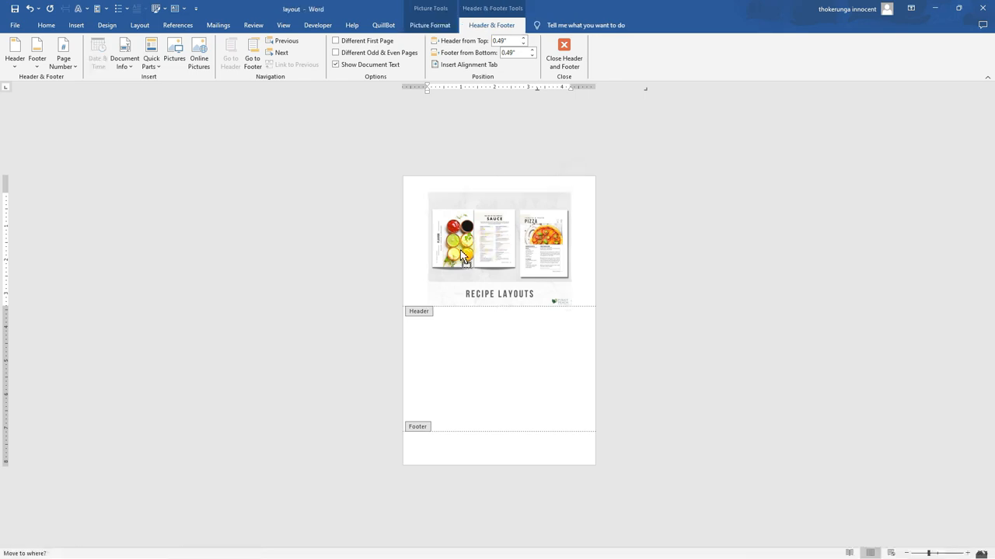
pyautogui.click(585, 202)
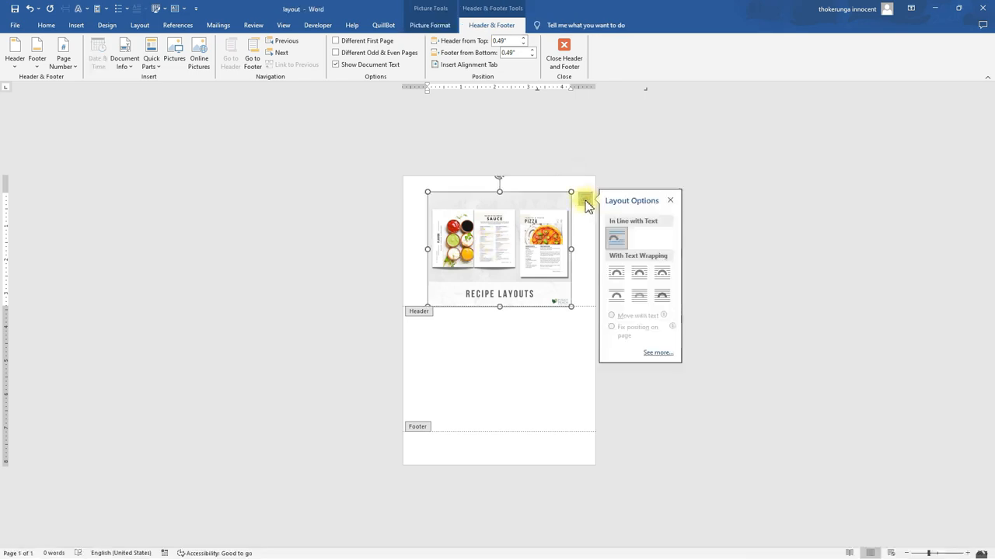
pyautogui.click(637, 298)
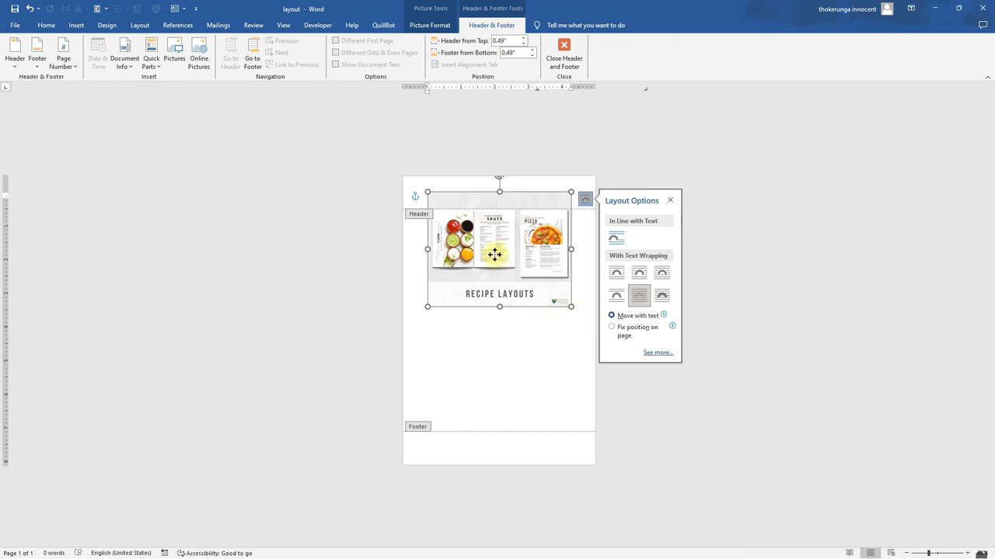
# Enlarge and reposition the image so the pizza recipe page fills the whole document page
pyautogui.moveTo(494, 253); pyautogui.dragTo(462, 254)
pyautogui.moveTo(539, 191); pyautogui.dragTo(592, 176)
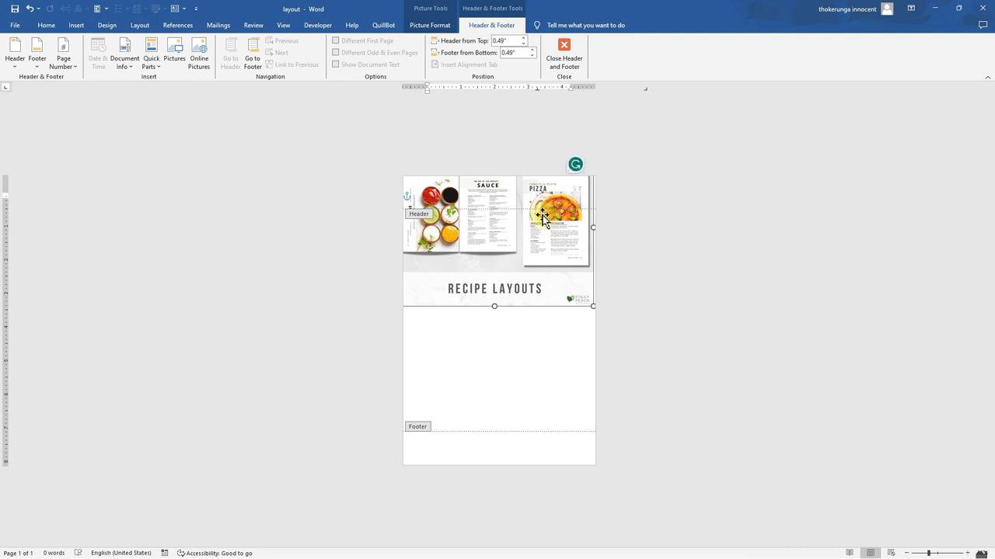
pyautogui.moveTo(479, 271); pyautogui.dragTo(513, 242)
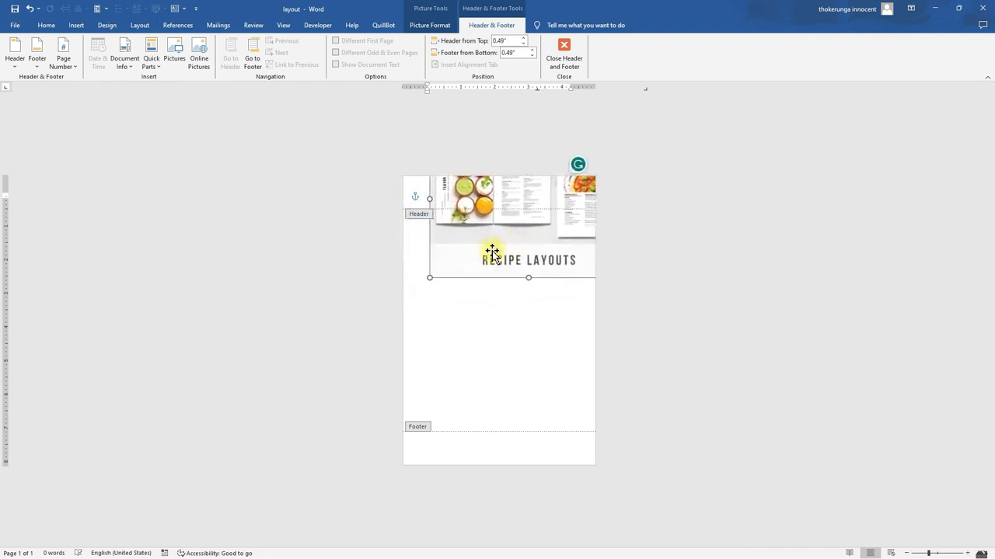
pyautogui.moveTo(430, 278); pyautogui.dragTo(197, 535)
pyautogui.moveTo(502, 376); pyautogui.dragTo(460, 374)
pyautogui.moveTo(574, 325); pyautogui.dragTo(603, 320)
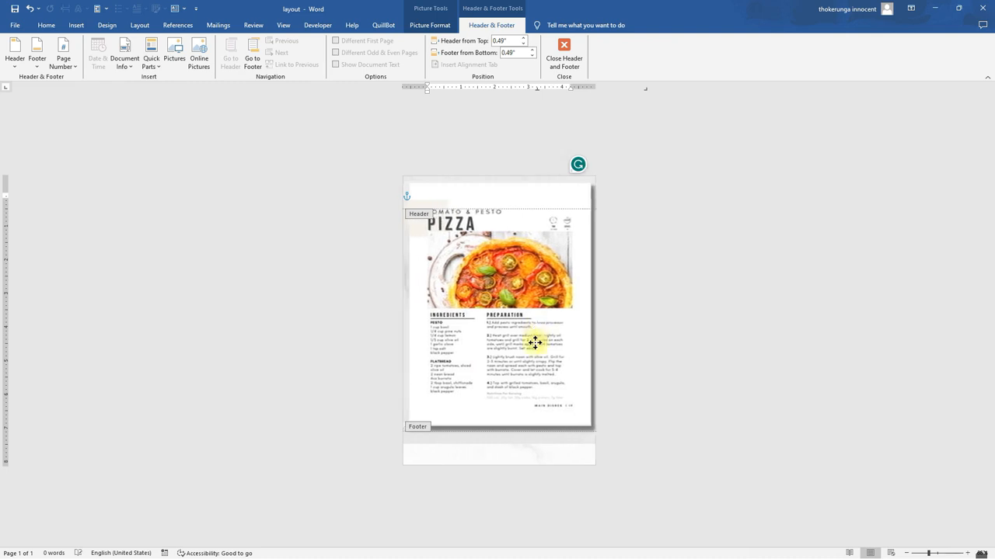
pyautogui.moveTo(535, 343); pyautogui.dragTo(534, 370)
pyautogui.moveTo(543, 262); pyautogui.dragTo(582, 227)
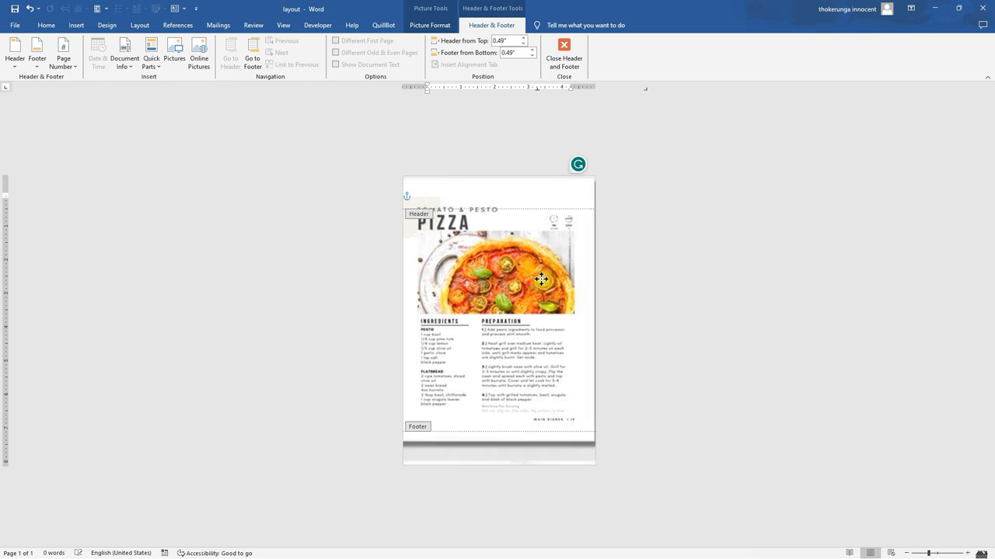
pyautogui.moveTo(540, 279); pyautogui.dragTo(482, 391)
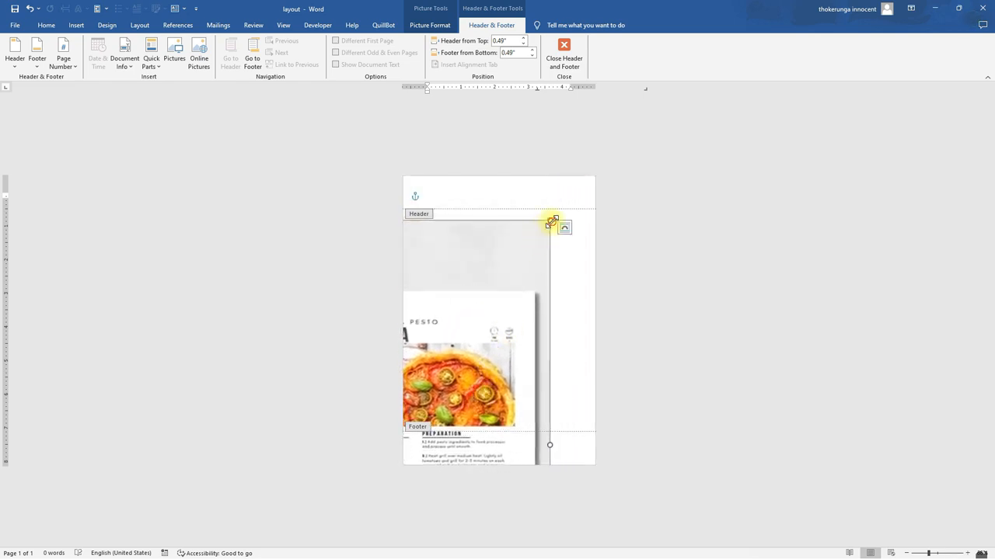
pyautogui.moveTo(552, 222); pyautogui.dragTo(583, 194)
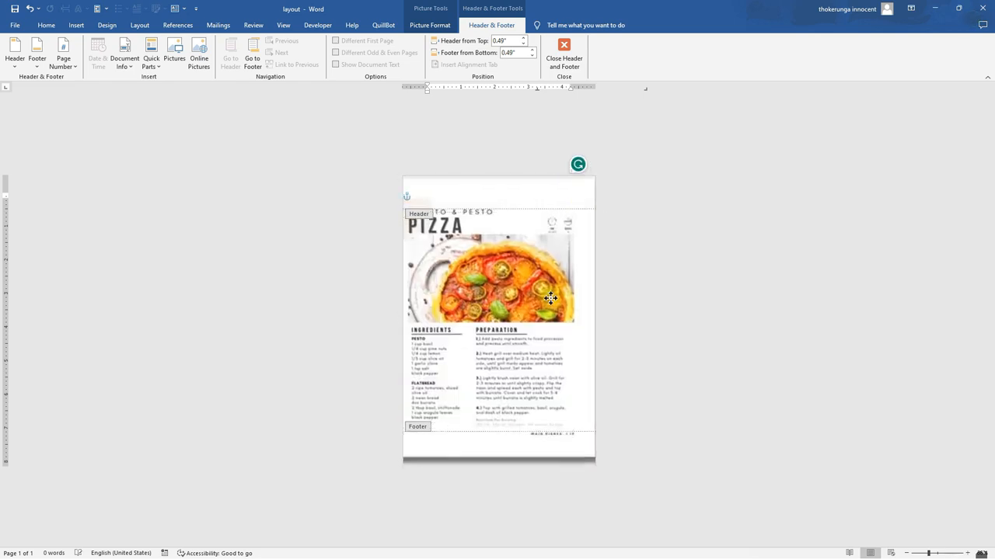
pyautogui.moveTo(550, 294); pyautogui.dragTo(499, 392)
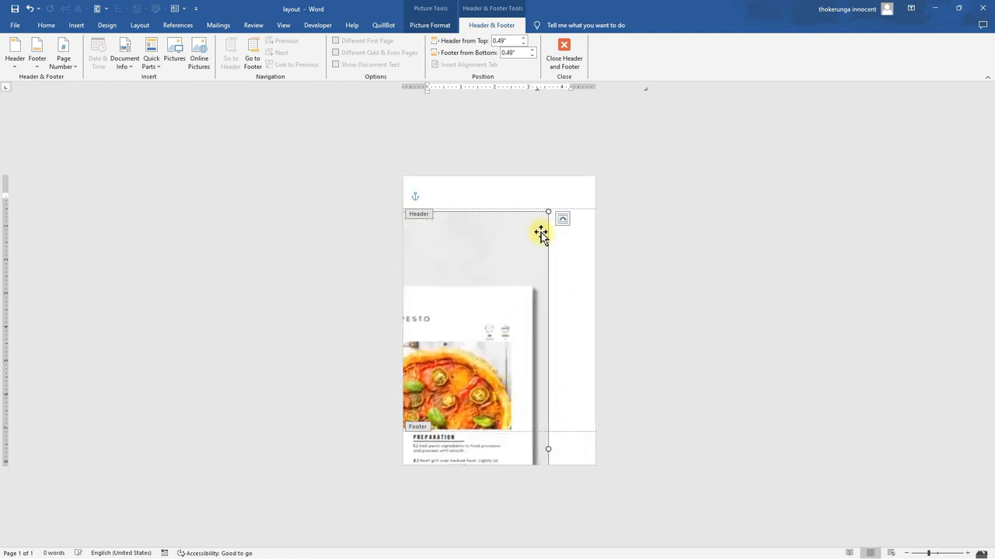
pyautogui.moveTo(549, 208); pyautogui.dragTo(551, 207)
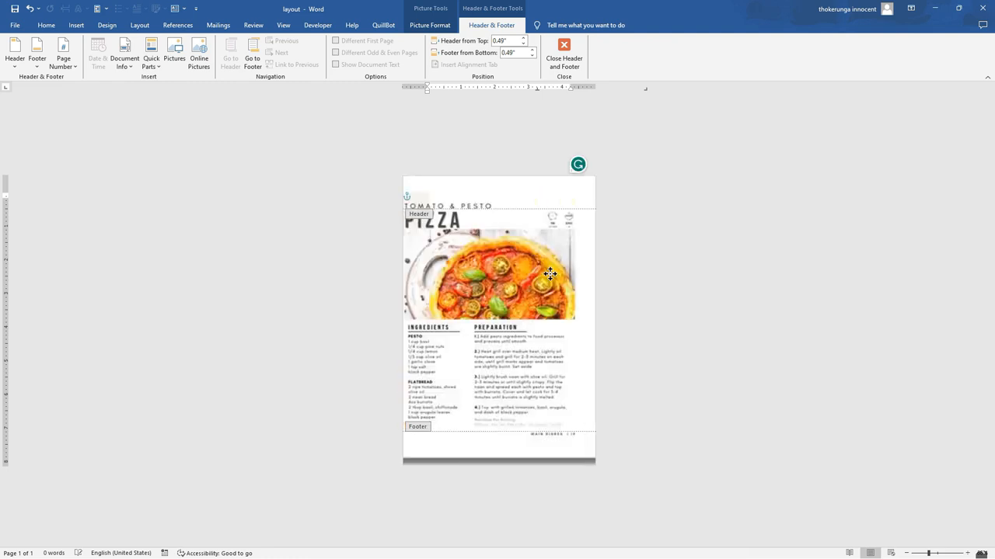
pyautogui.moveTo(550, 273); pyautogui.dragTo(551, 279)
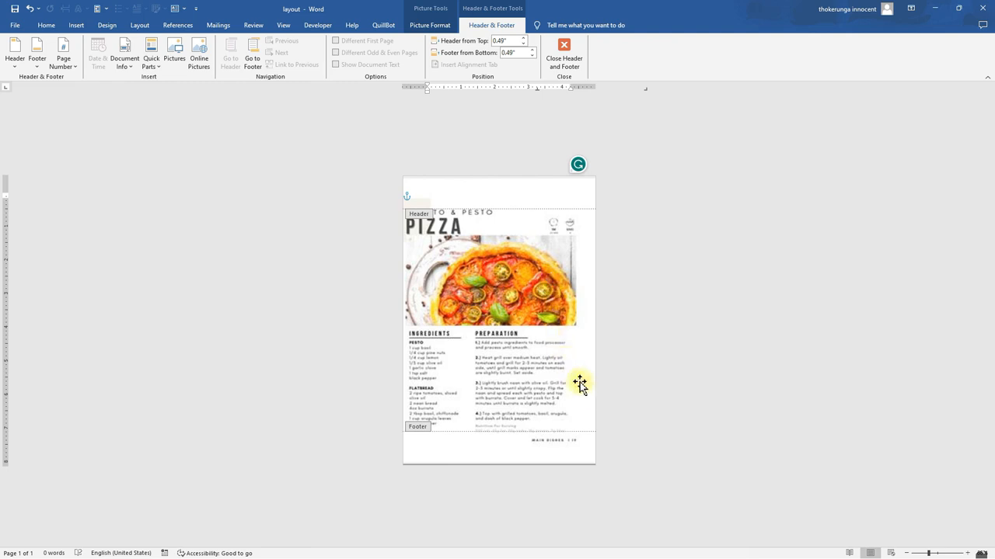
# Leave the header and draw a text box across the recipe title area at the top of the page
pyautogui.click(638, 318)
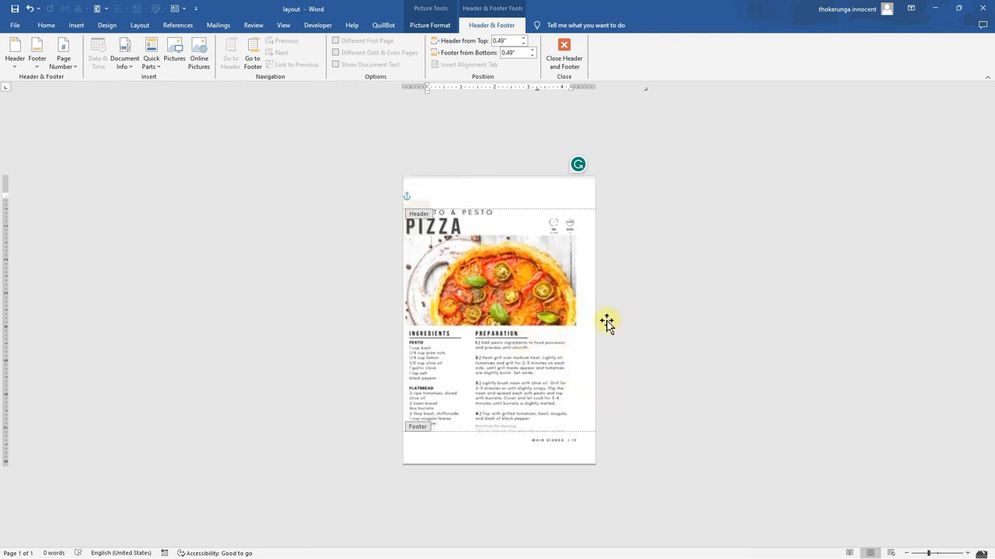
pyautogui.click(641, 314)
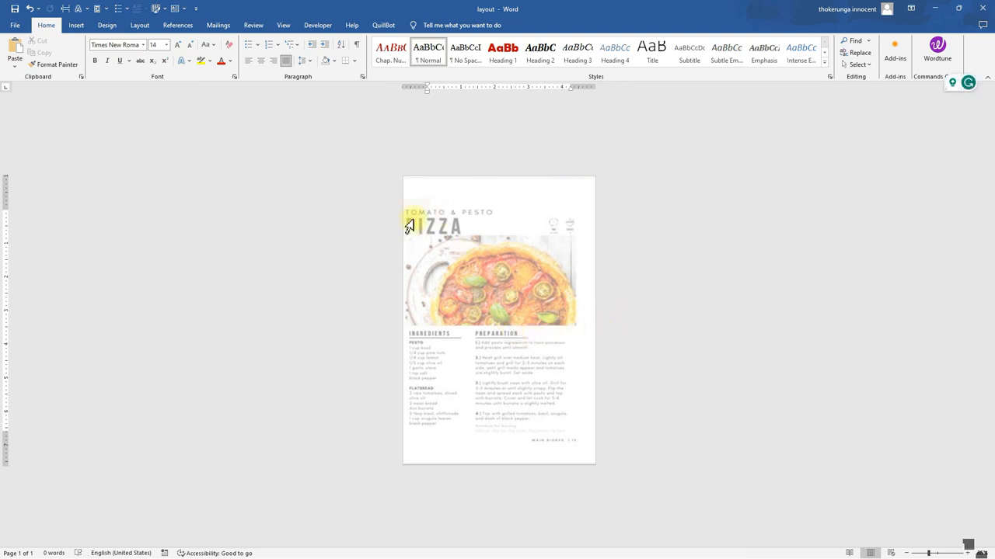
pyautogui.click(75, 24)
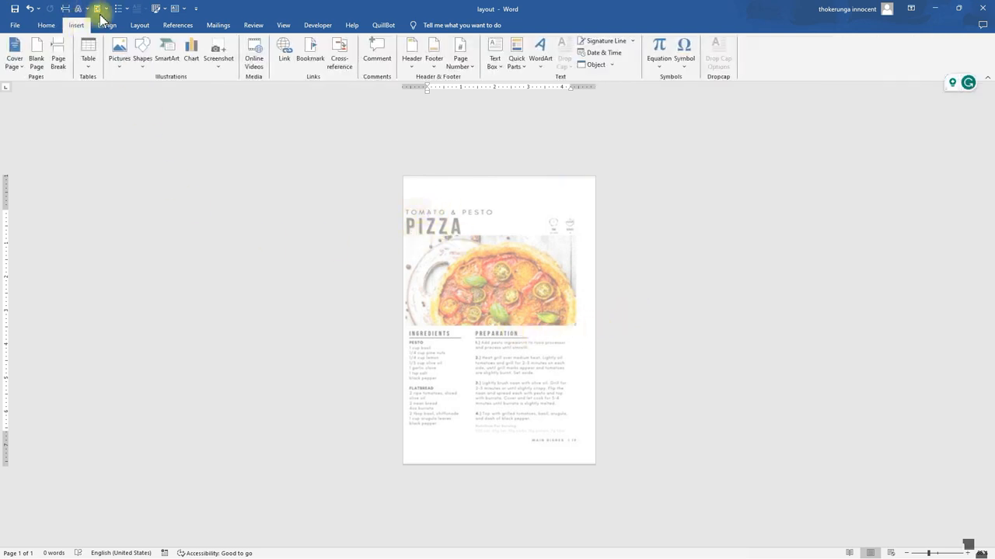
pyautogui.click(495, 62)
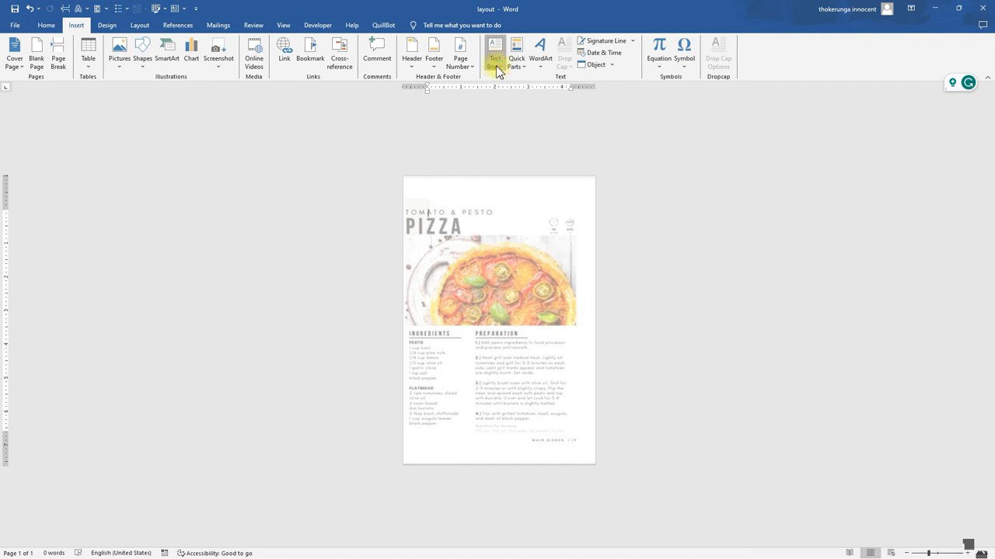
pyautogui.click(516, 378)
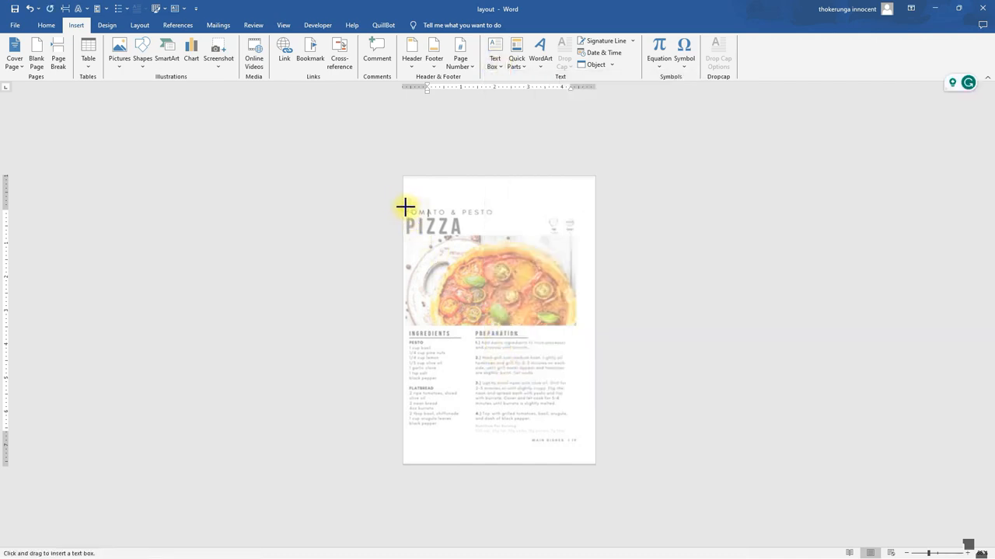
pyautogui.moveTo(405, 206)
pyautogui.mouseDown()
pyautogui.moveTo(405, 225)
pyautogui.moveTo(577, 233)
pyautogui.mouseUp()
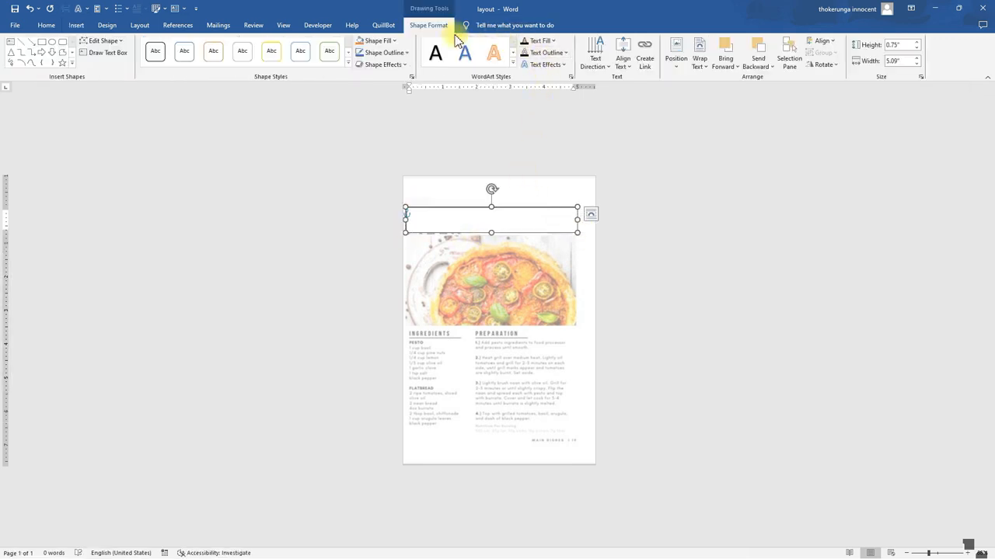
# Remove the text box's fill and pull its left edge slightly inward
pyautogui.click(380, 53)
pyautogui.click(378, 40)
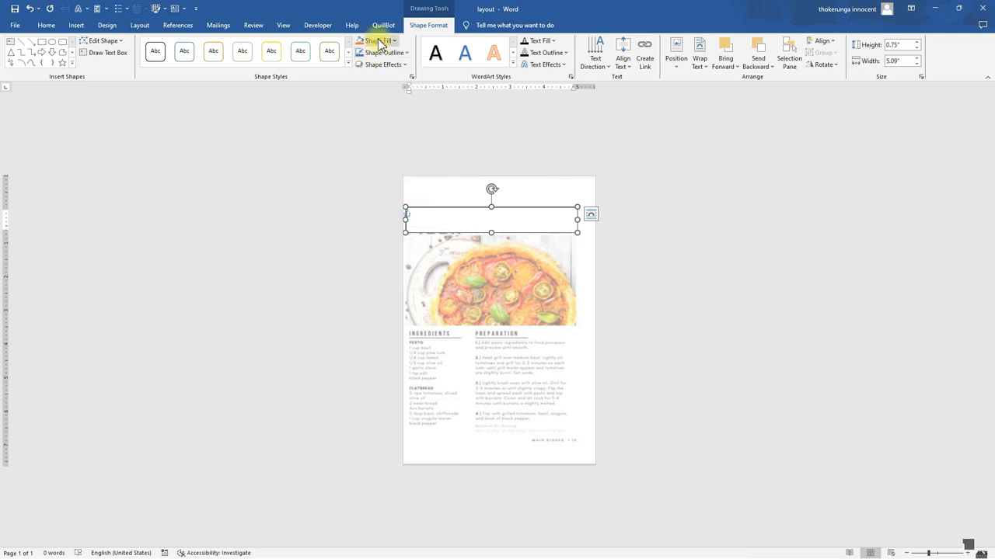
pyautogui.click(379, 41)
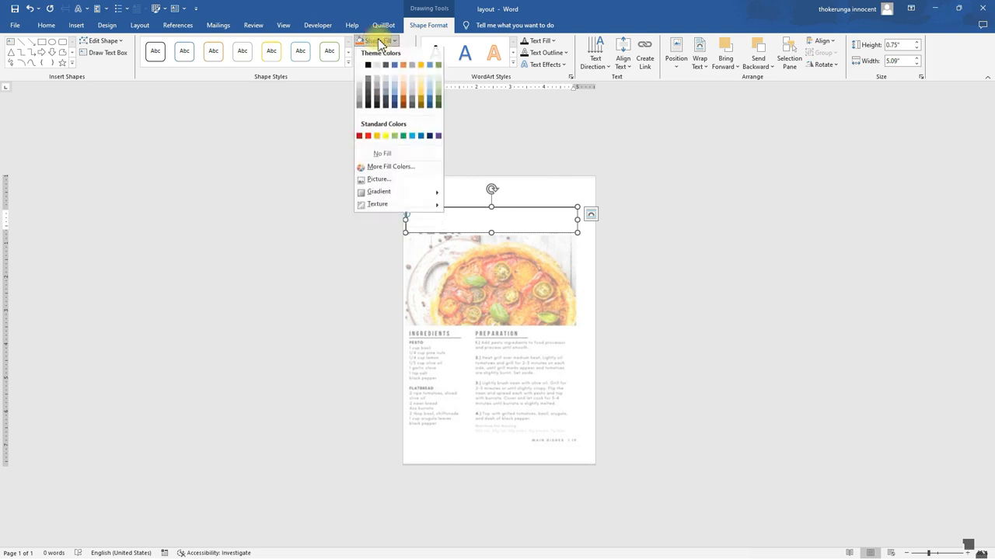
pyautogui.click(379, 156)
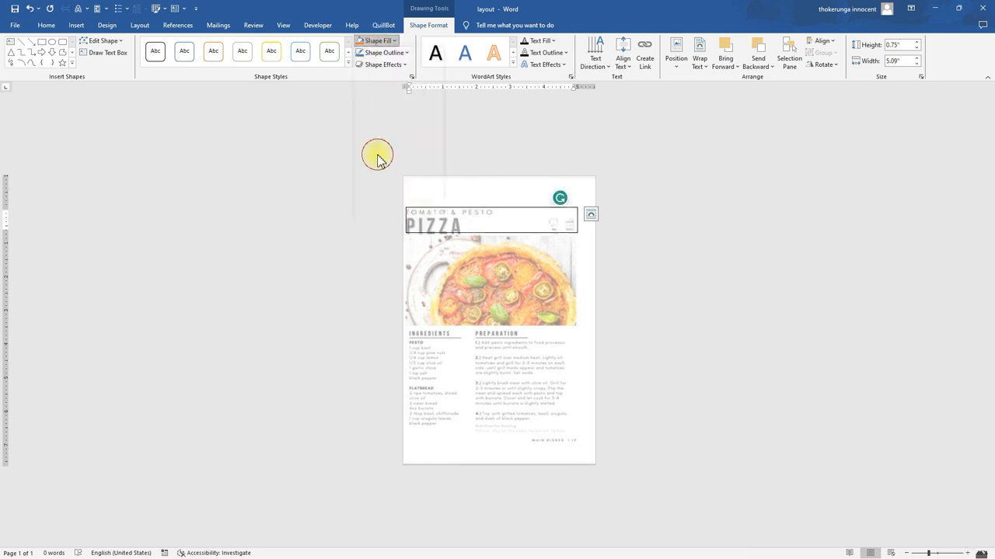
pyautogui.moveTo(405, 220); pyautogui.dragTo(419, 219)
pyautogui.click(480, 213)
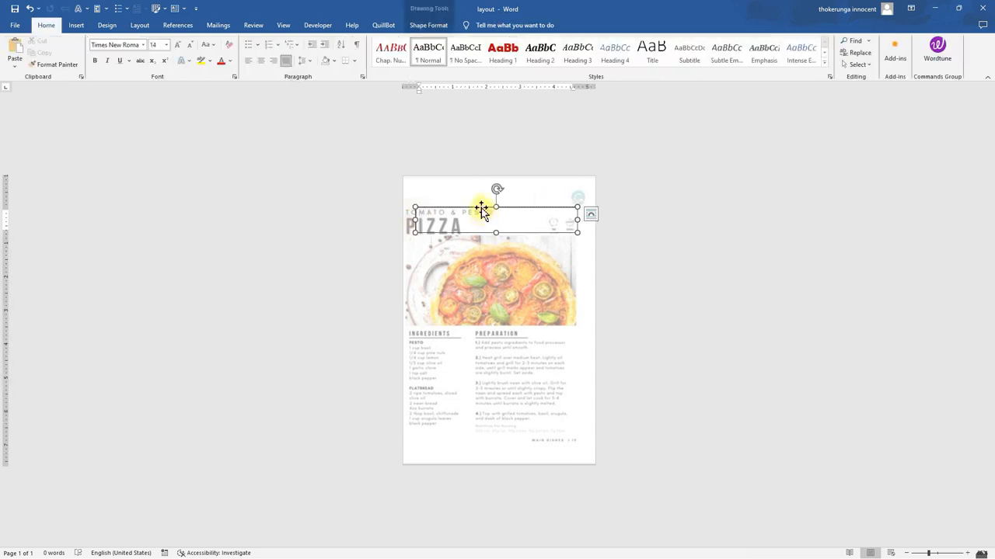
# Duplicate the text box onto the pizza photo and below it, sizing the lower copy to the Ingredients column
pyautogui.moveTo(482, 213); pyautogui.dragTo(489, 325)
pyautogui.moveTo(476, 243); pyautogui.dragTo(465, 327)
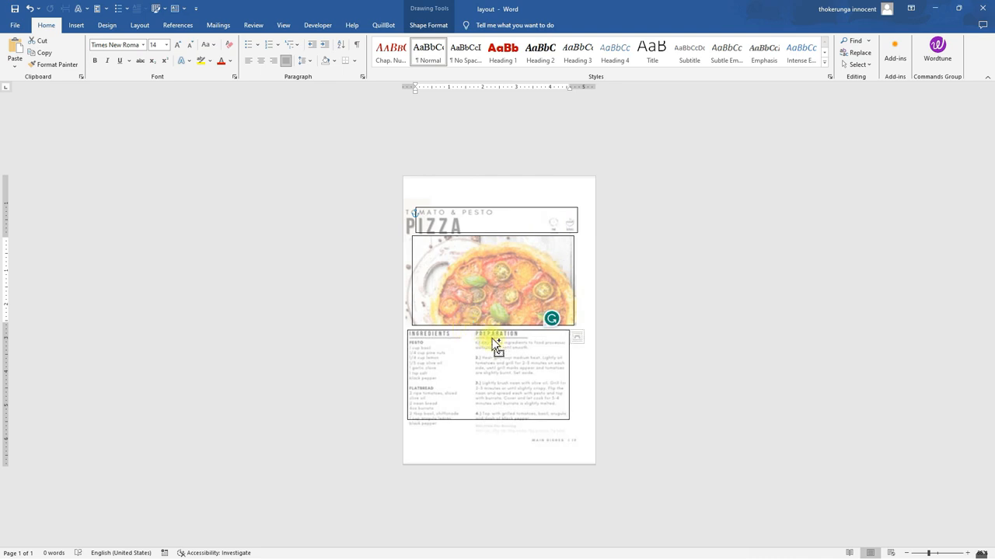
pyautogui.moveTo(568, 373); pyautogui.dragTo(465, 365)
pyautogui.moveTo(435, 419); pyautogui.dragTo(436, 441)
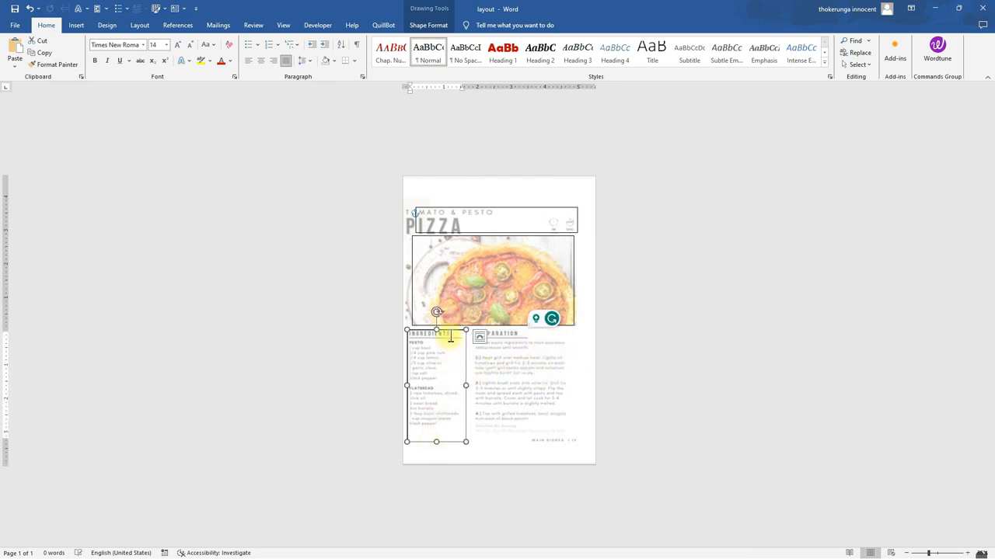
# Duplicate the Ingredients box into the Preparation column and widen it to the page's right edge
pyautogui.moveTo(458, 328); pyautogui.dragTo(517, 329)
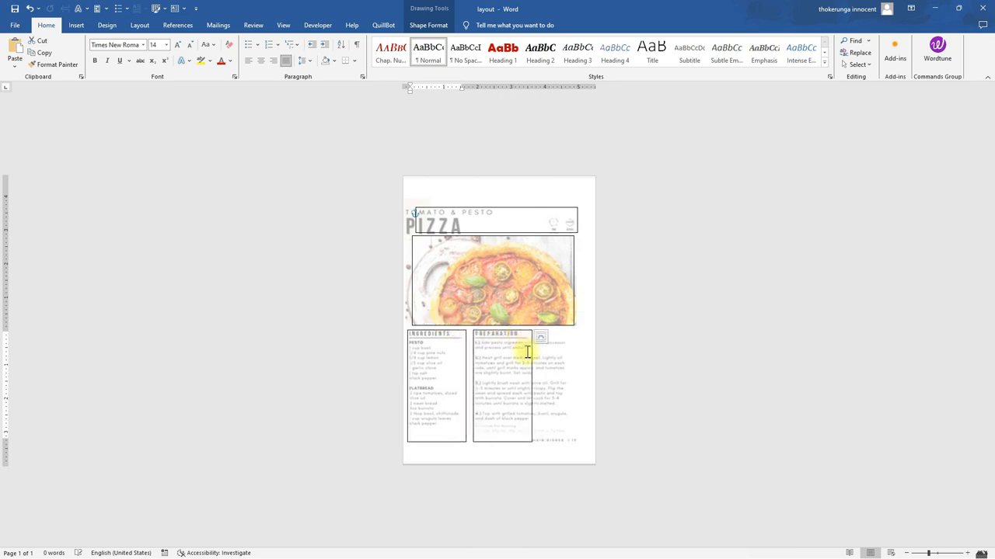
pyautogui.moveTo(532, 384); pyautogui.dragTo(573, 383)
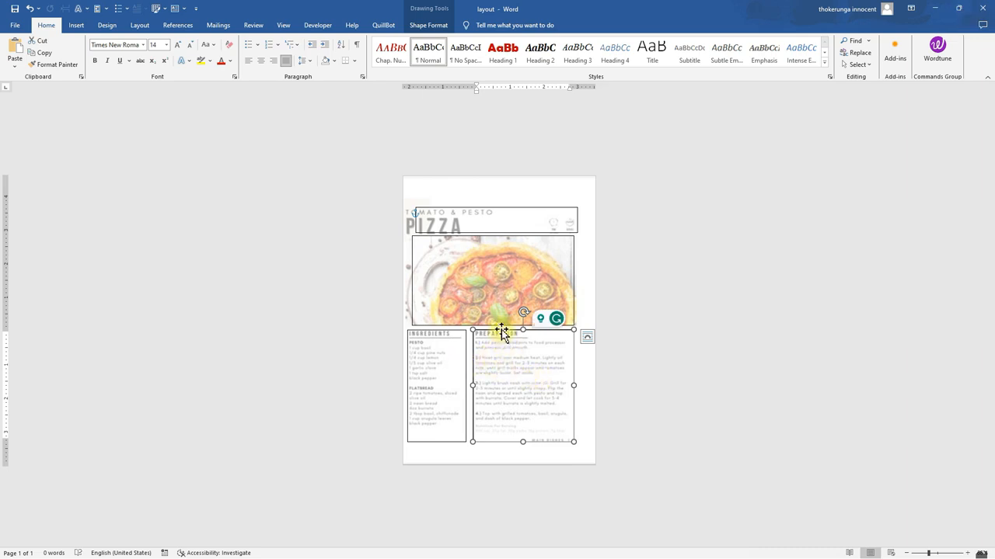
# Select all four text boxes together and group them
pyautogui.press('ctrl')
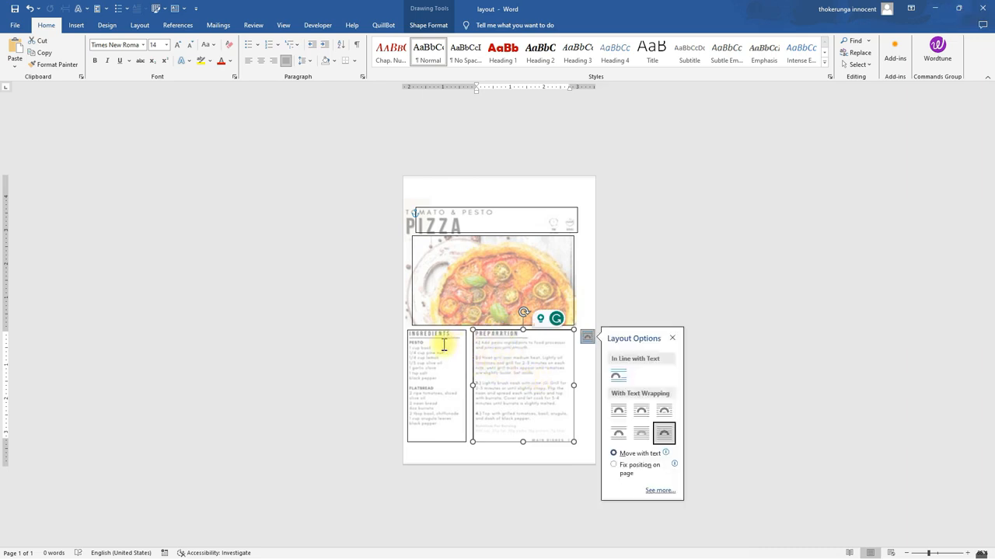
pyautogui.keyDown('shift'); pyautogui.click(444, 347); pyautogui.keyUp('shift')
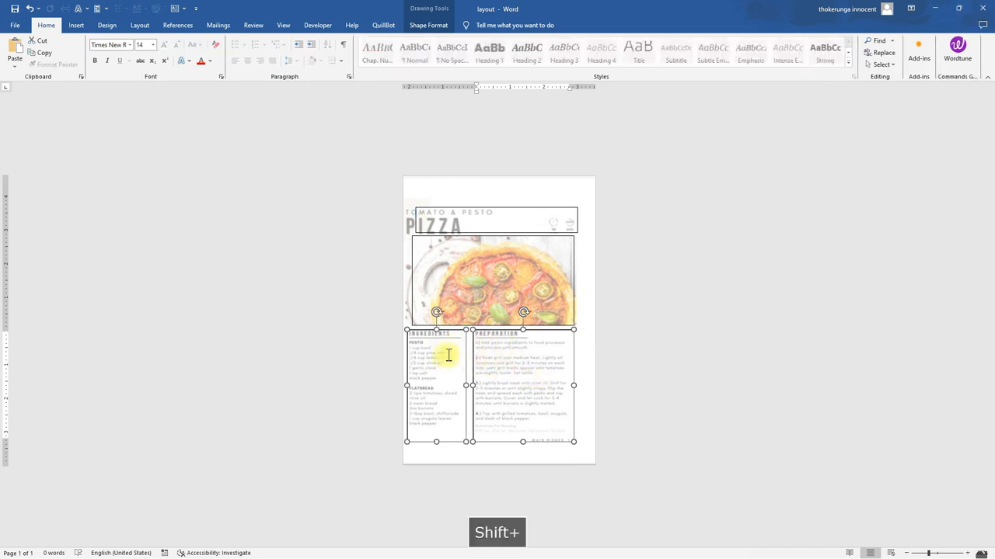
pyautogui.keyDown('shift'); pyautogui.click(472, 252); pyautogui.keyUp('shift')
pyautogui.keyDown('shift'); pyautogui.click(476, 220); pyautogui.keyUp('shift')
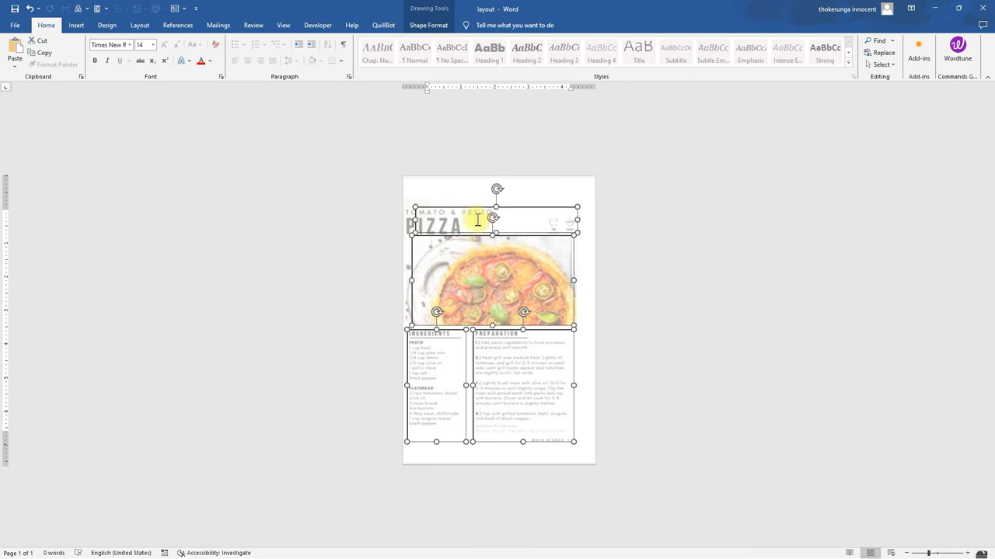
pyautogui.click(423, 23)
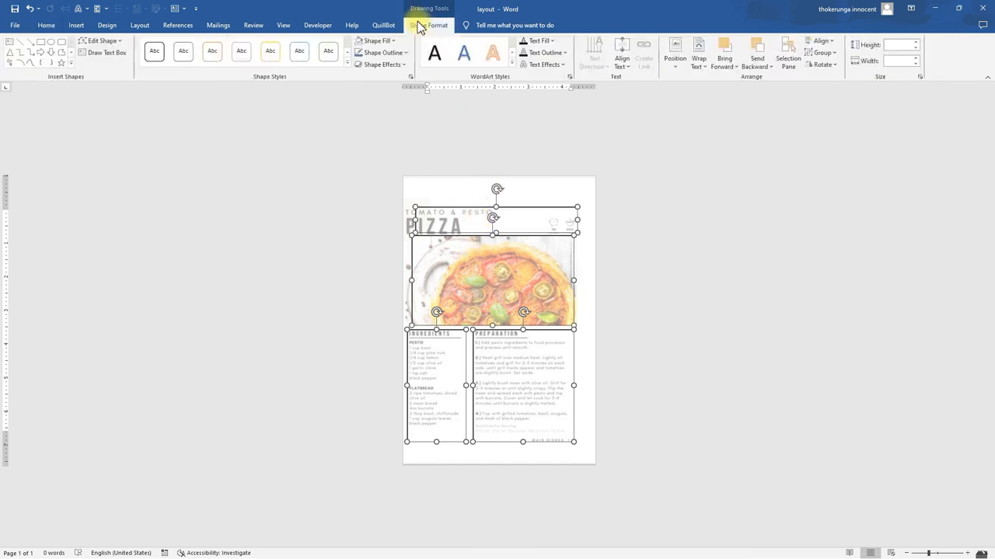
pyautogui.click(822, 52)
pyautogui.click(828, 66)
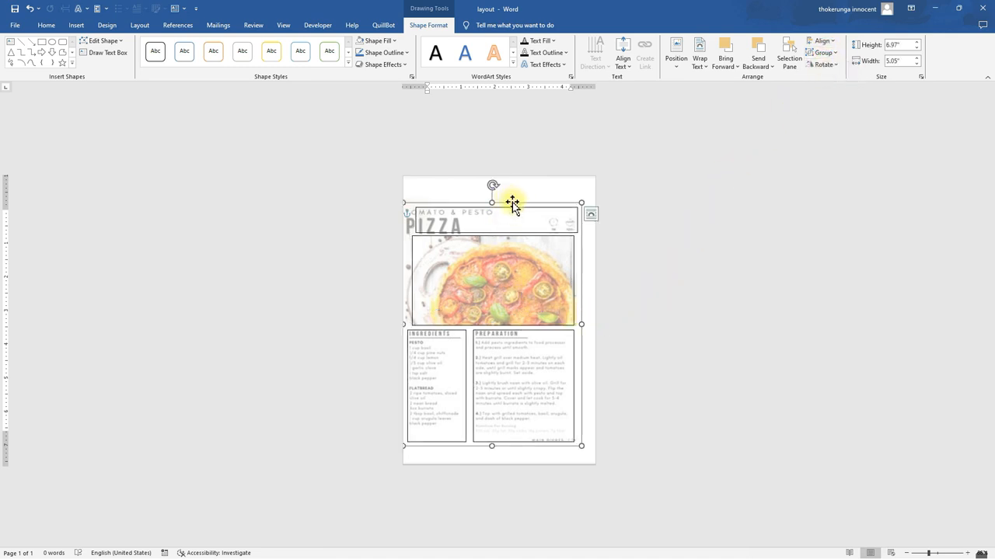
# Nudge the grouped boxes to the right to line up with the template
pyautogui.moveTo(512, 203)
pyautogui.mouseDown()
pyautogui.moveTo(528, 191)
pyautogui.moveTo(511, 228)
pyautogui.moveTo(547, 202)
pyautogui.moveTo(517, 191)
pyautogui.moveTo(518, 201)
pyautogui.mouseUp()
pyautogui.press('Right')
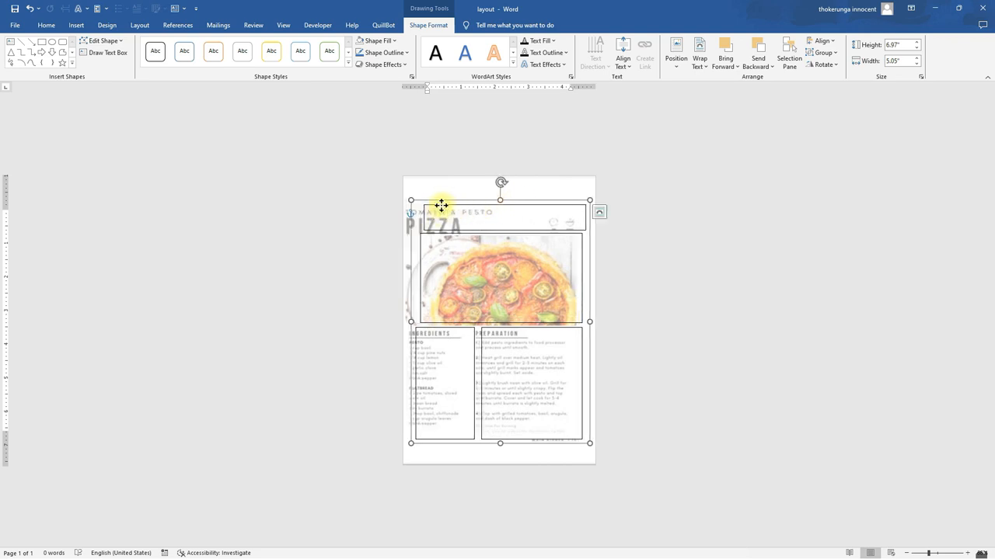
pyautogui.press('Right')
# Fine-tune the positions of the title, Ingredients and Preparation boxes within the group
pyautogui.click(469, 207)
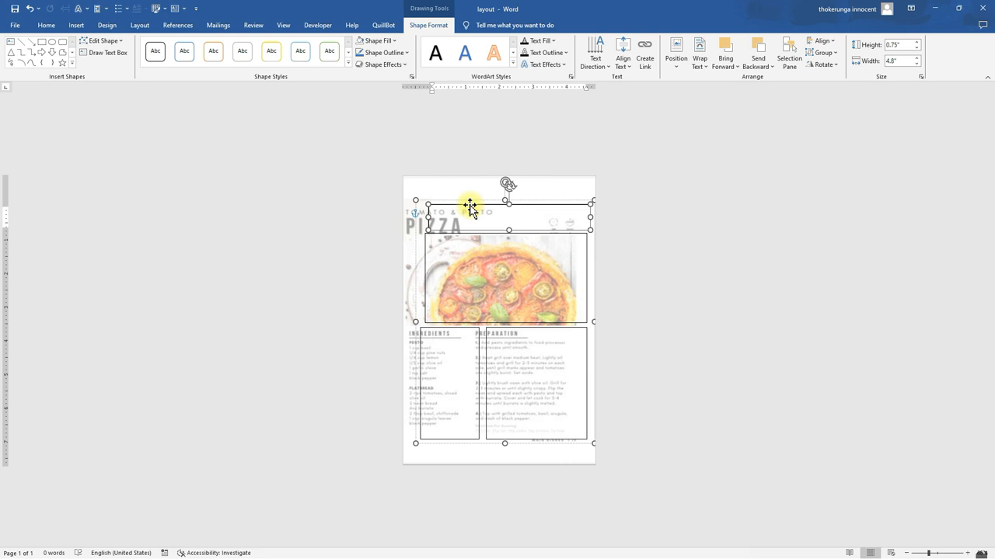
pyautogui.moveTo(471, 206); pyautogui.dragTo(467, 205)
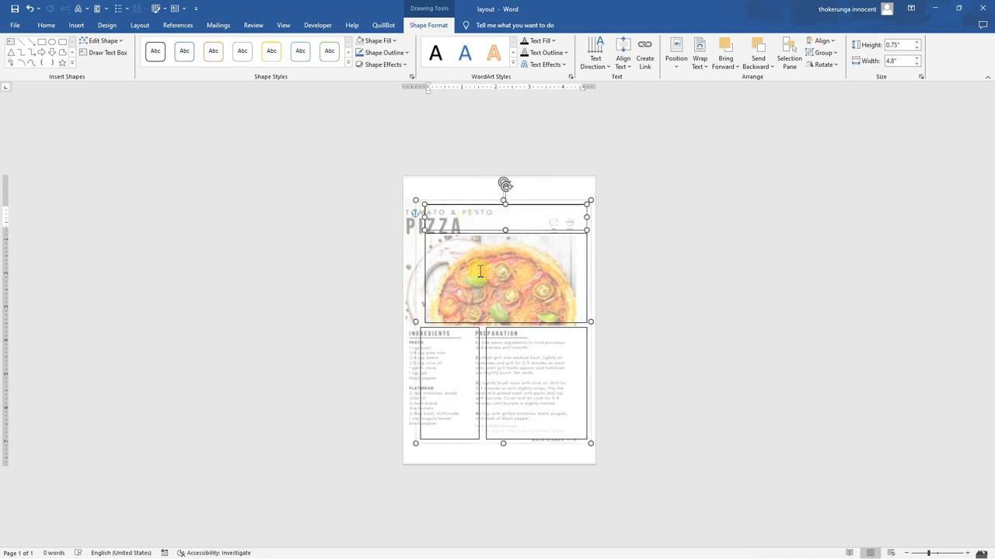
pyautogui.click(452, 339)
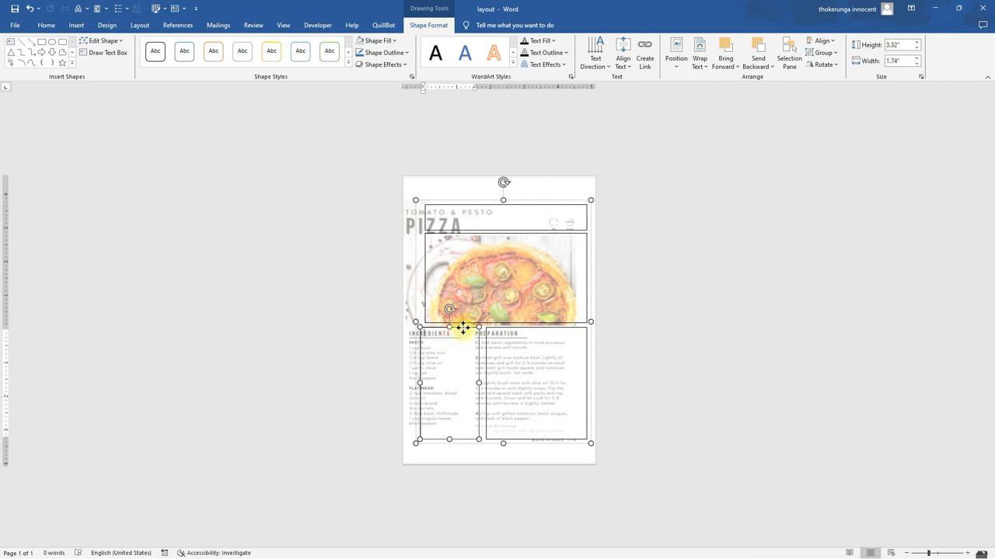
pyautogui.moveTo(463, 328); pyautogui.dragTo(465, 327)
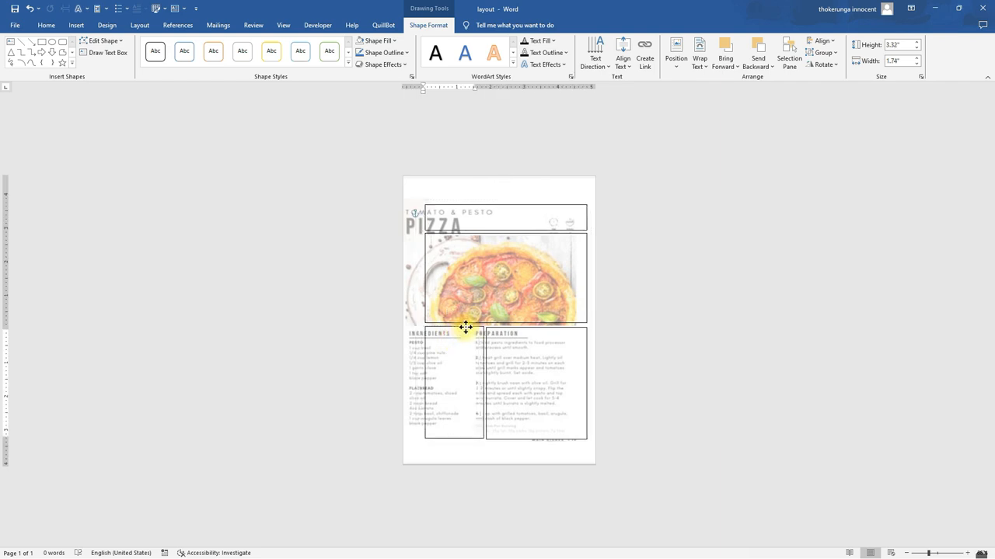
pyautogui.click(610, 310)
pyautogui.click(516, 426)
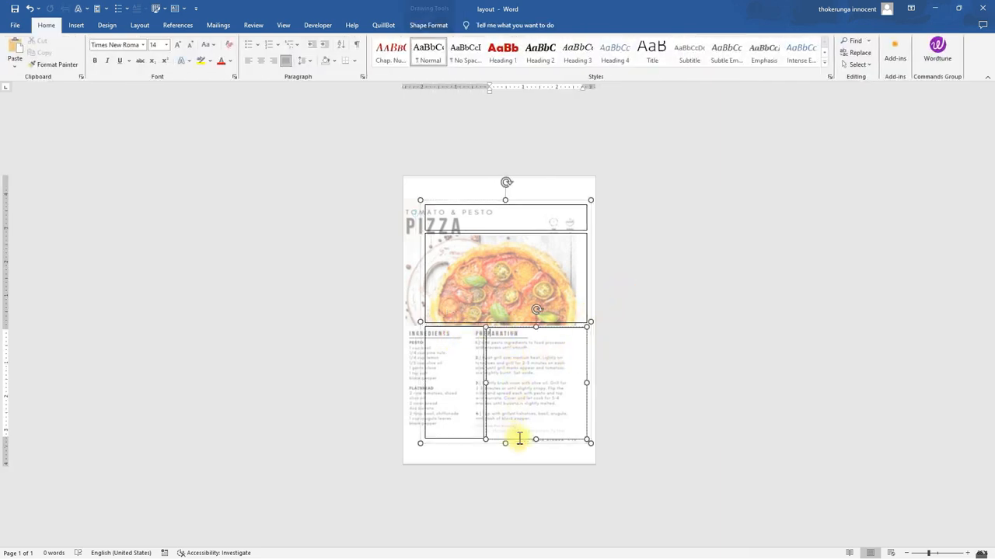
pyautogui.moveTo(534, 436); pyautogui.dragTo(536, 437)
# Reselect the grouped boxes, open the Align options, and undo the last change
pyautogui.click(465, 245)
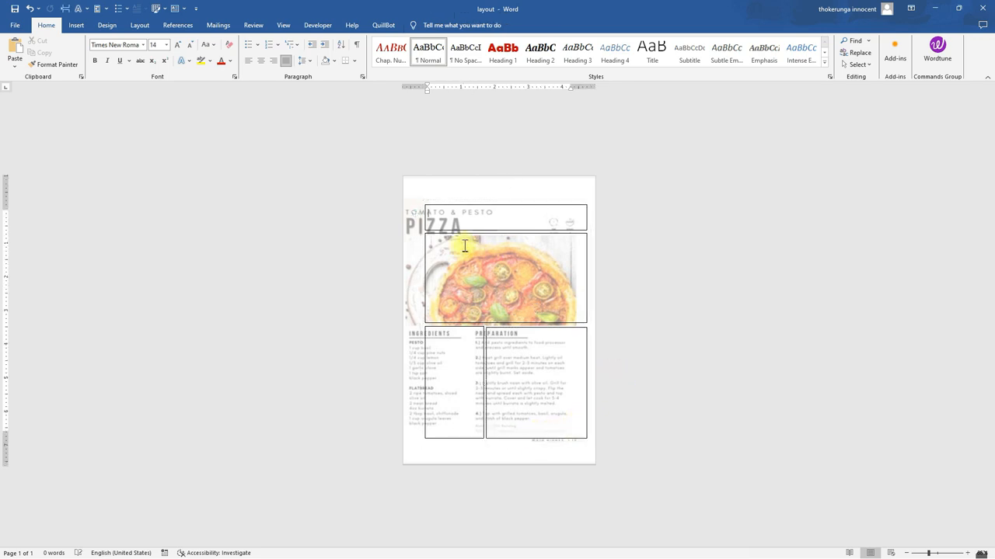
pyautogui.click(517, 213)
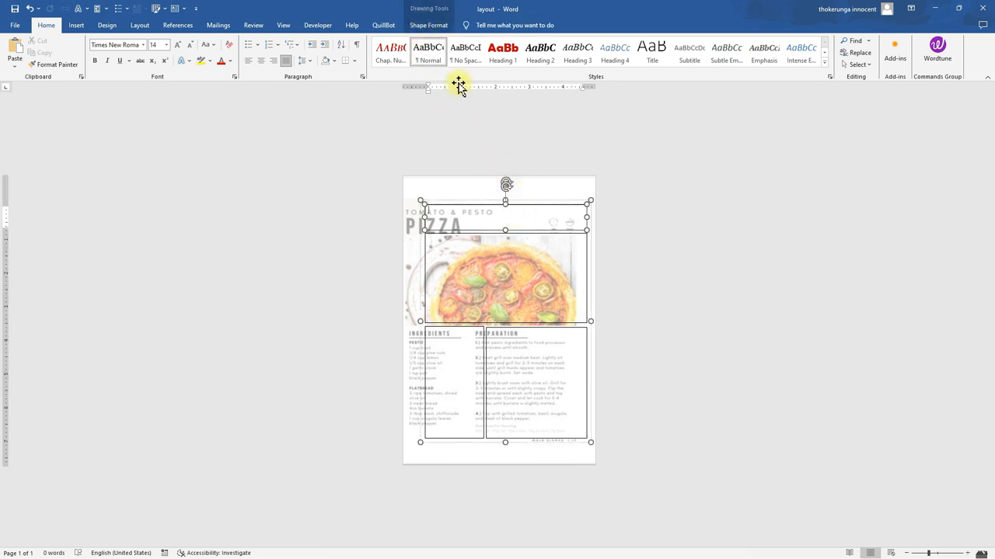
pyautogui.click(424, 26)
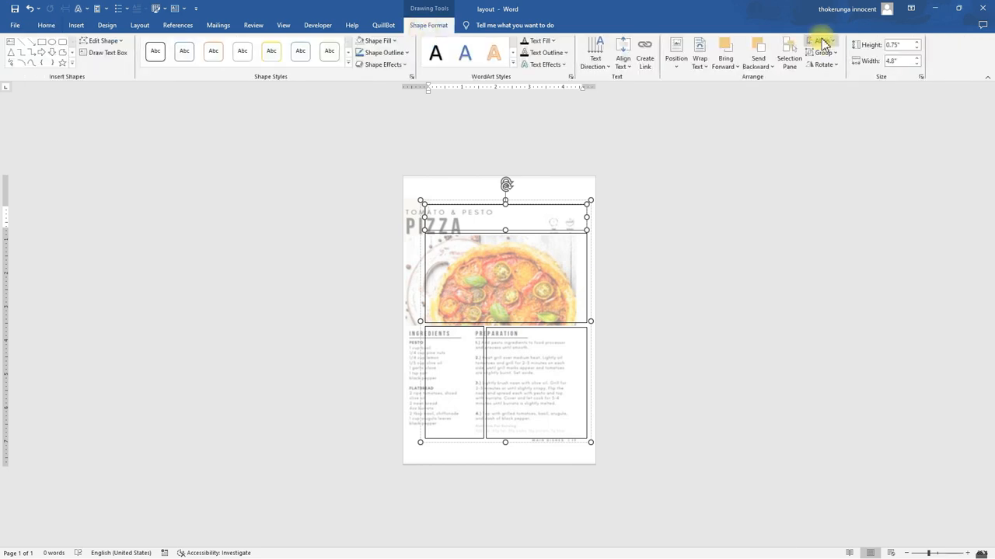
pyautogui.click(821, 41)
pyautogui.click(836, 66)
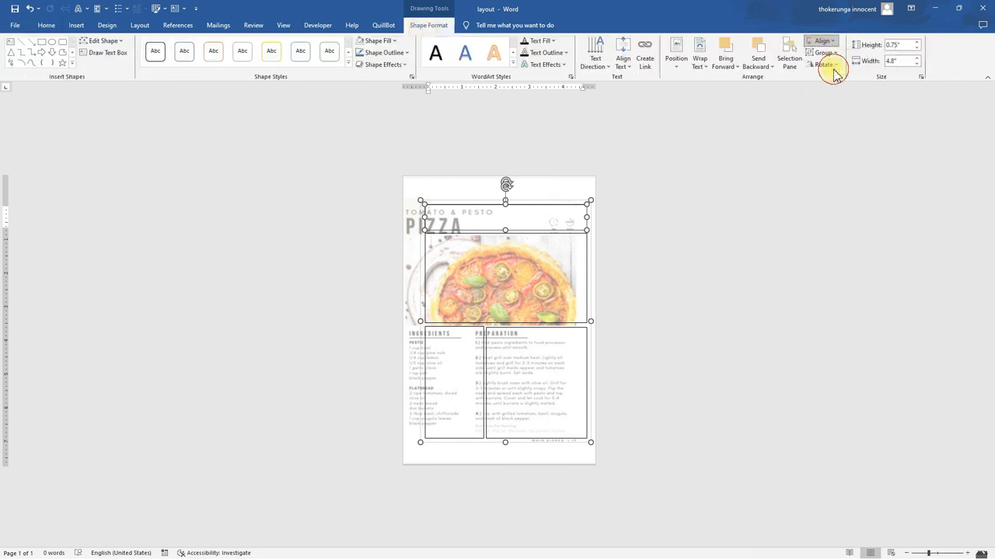
pyautogui.click(30, 9)
# Reposition the box group slightly up and left over the template
pyautogui.click(552, 196)
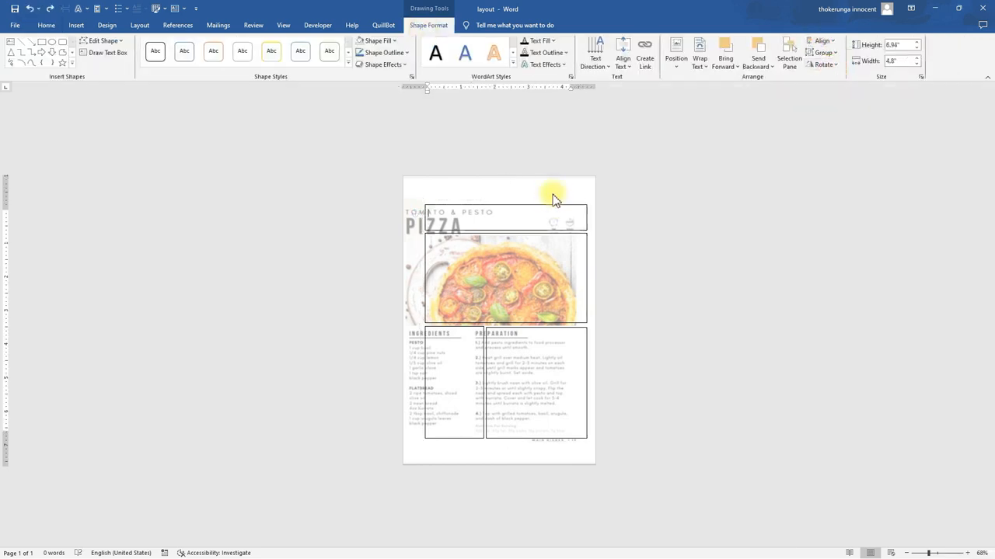
pyautogui.click(558, 198)
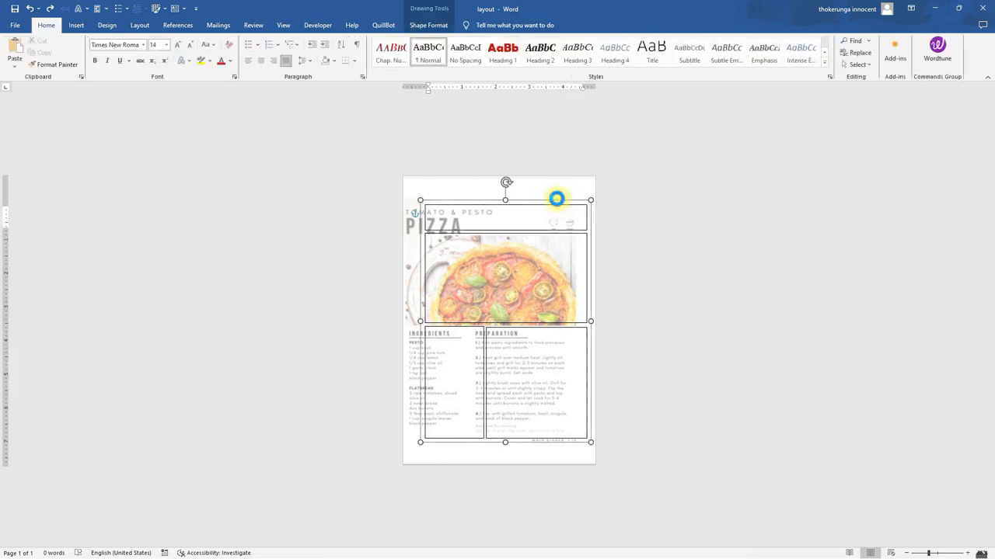
pyautogui.click(551, 196)
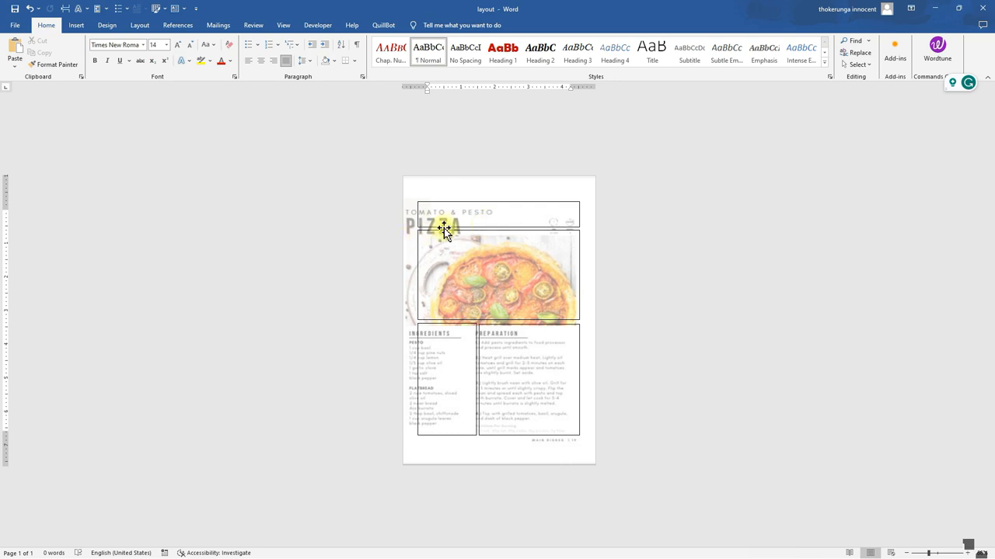
# Type PIZZA RECIPES in capitals into the title text box
pyautogui.press('capslock')
pyautogui.write('P')
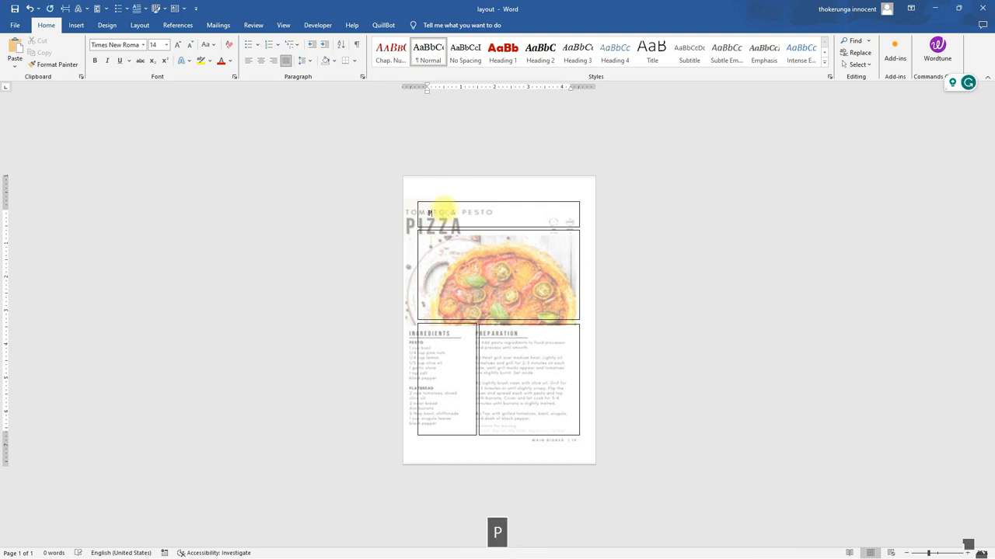
pyautogui.write('IZZA ')
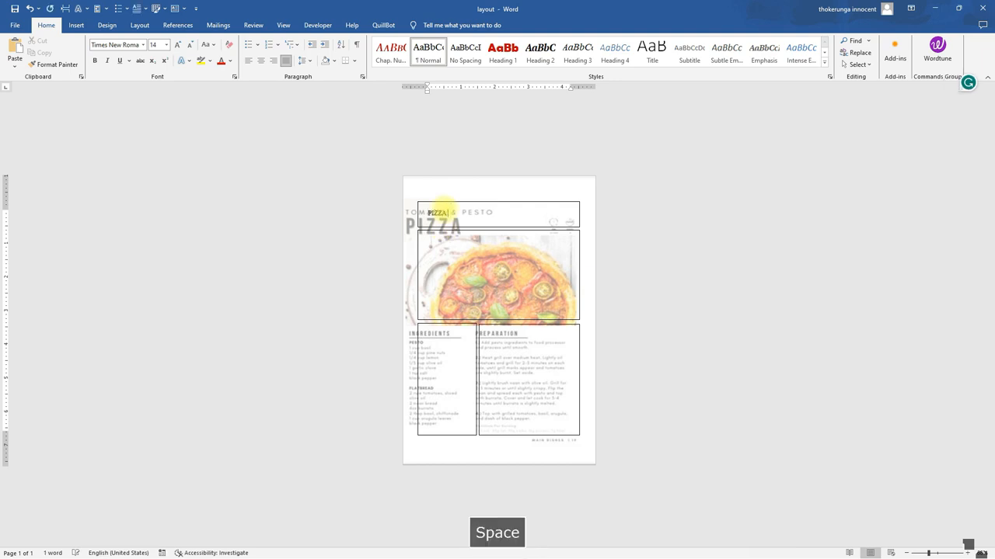
pyautogui.write('RECIPES')
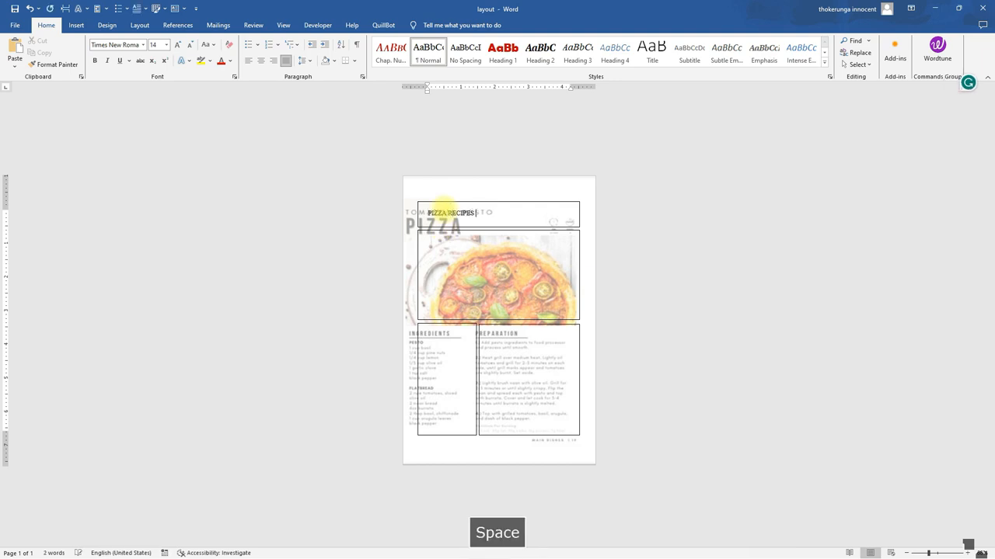
pyautogui.click(479, 216)
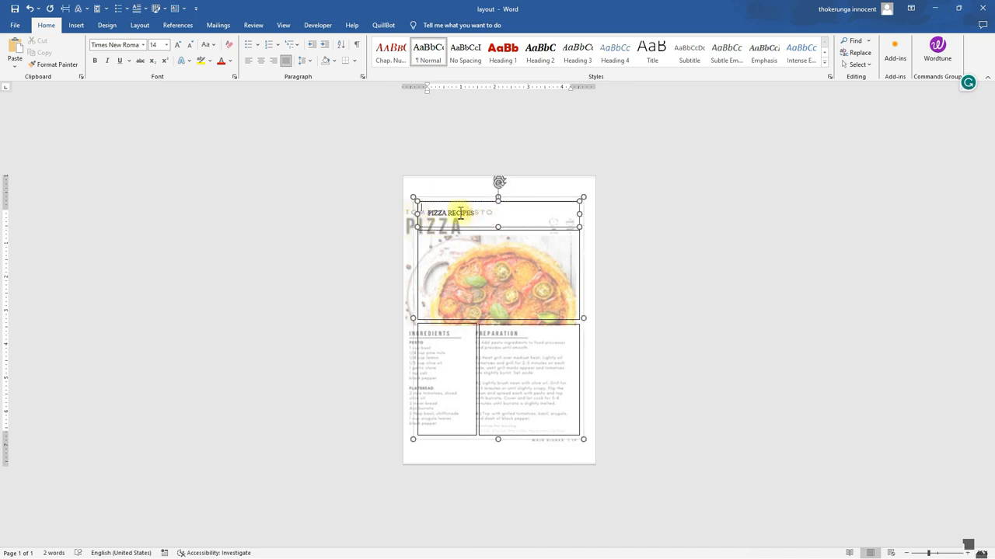
pyautogui.click(431, 214)
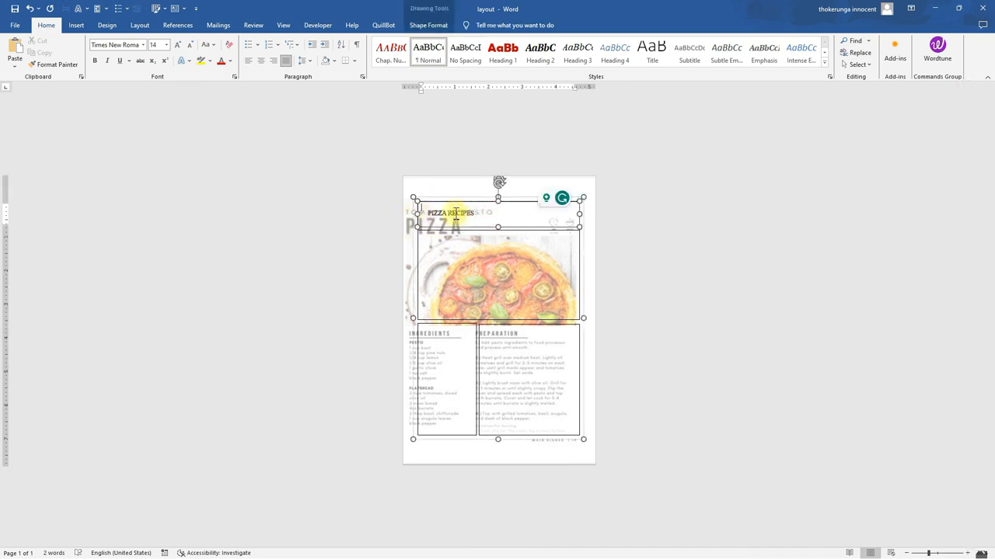
pyautogui.doubleClick(456, 214)
pyautogui.doubleClick(456, 215)
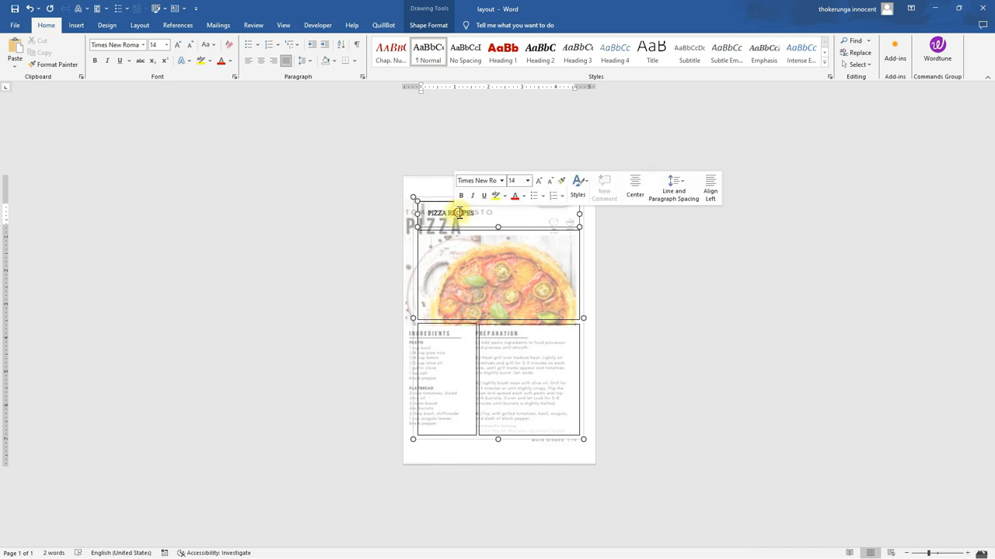
pyautogui.click(479, 199)
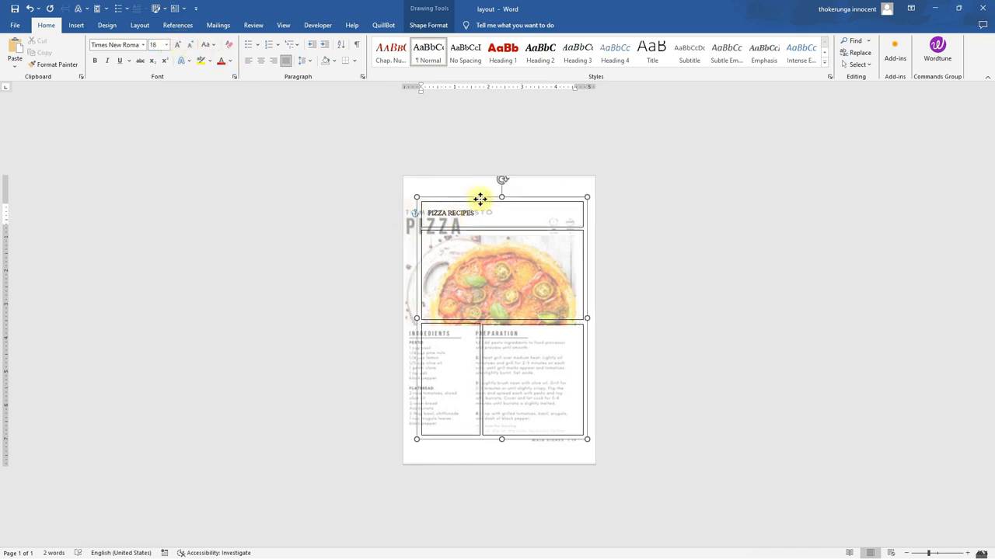
pyautogui.press('Delete')
pyautogui.hotkey('ctrl', 'z')
# Retype PIZZA RECIPES as a new line in the title box
pyautogui.click(455, 215)
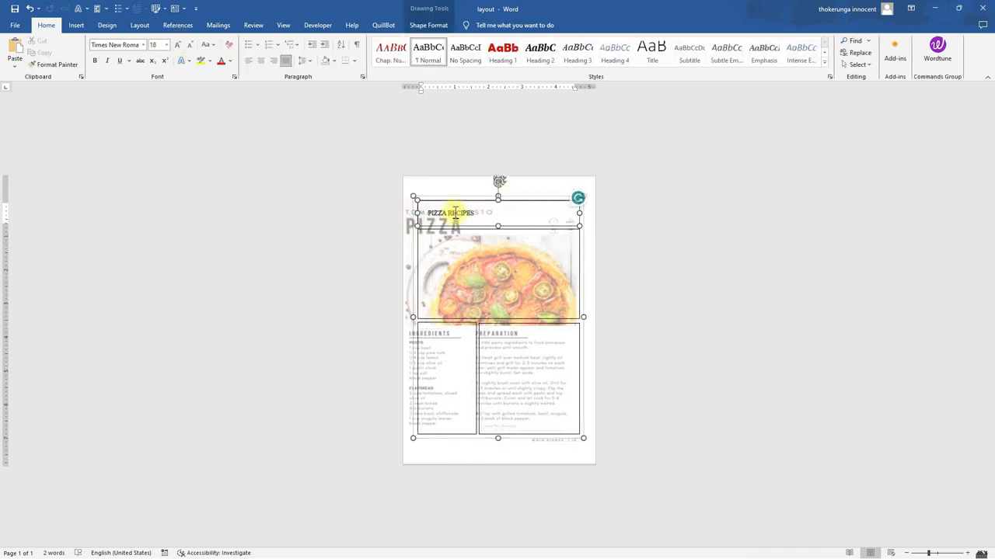
pyautogui.write('P')
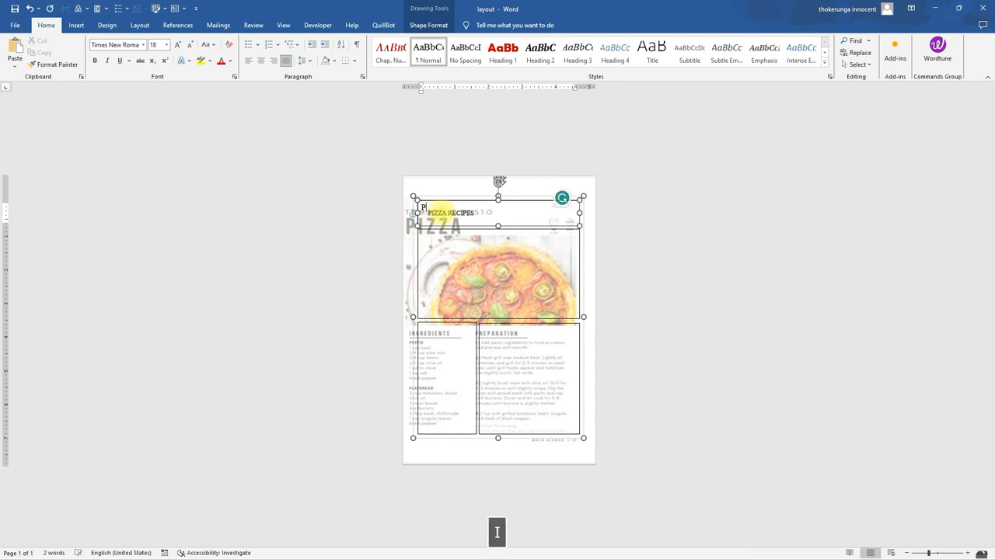
pyautogui.write('IZZA RECIPES')
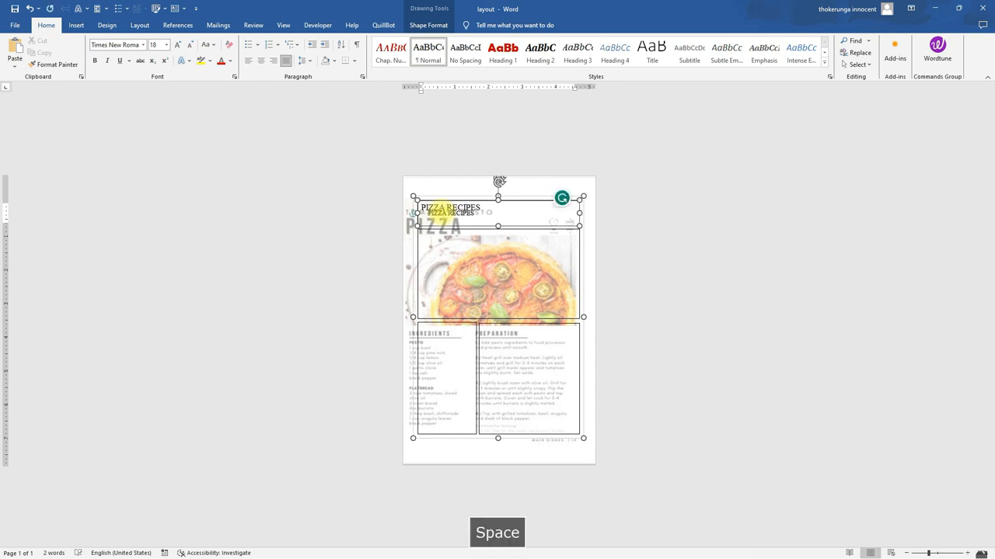
# Select the new title line and set its font to Anton
pyautogui.moveTo(485, 208); pyautogui.dragTo(418, 208)
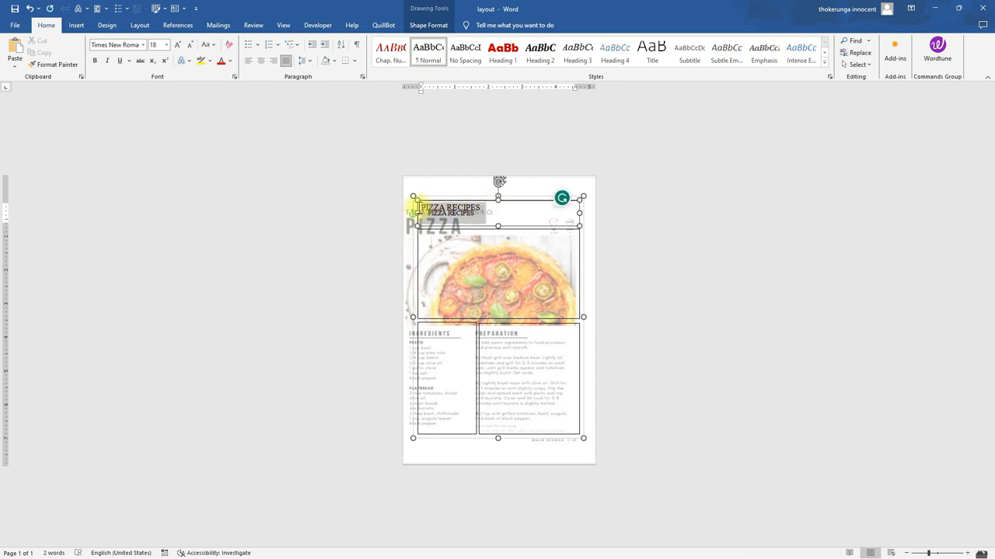
pyautogui.click(119, 45)
pyautogui.write('A')
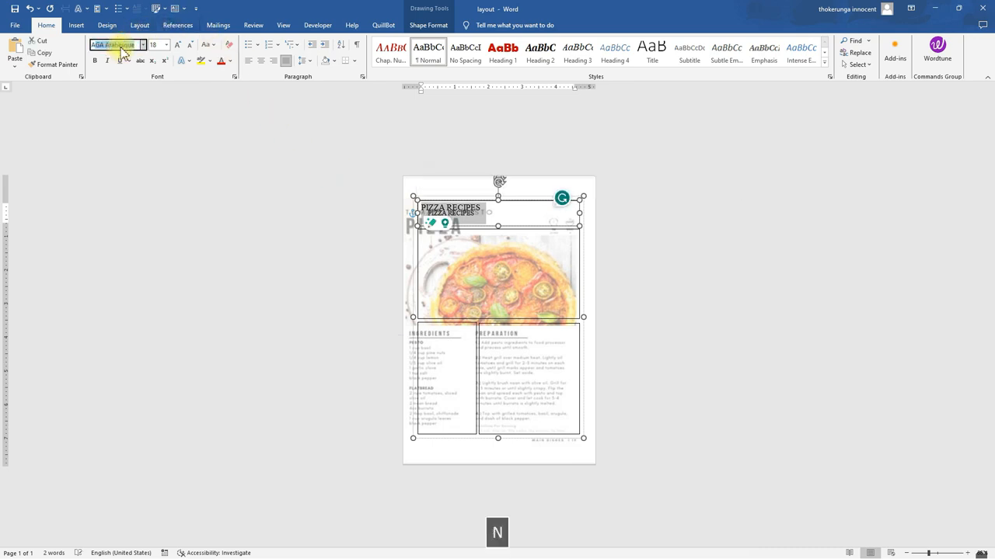
pyautogui.write('nton')
pyautogui.press('Return')
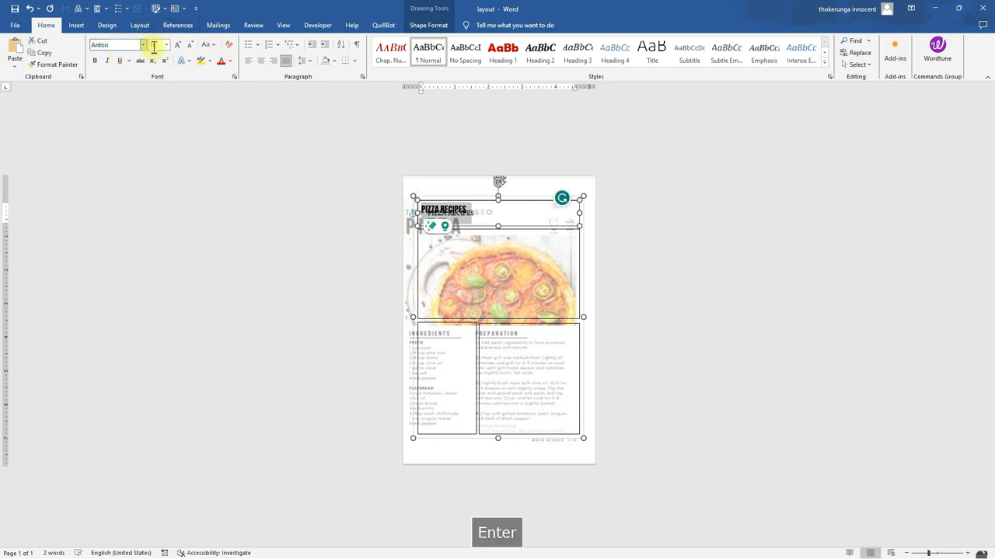
# Enlarge the title text's font size to 36 pt
pyautogui.click(180, 45)
pyautogui.click(179, 45)
pyautogui.click(179, 45)
pyautogui.click(180, 45)
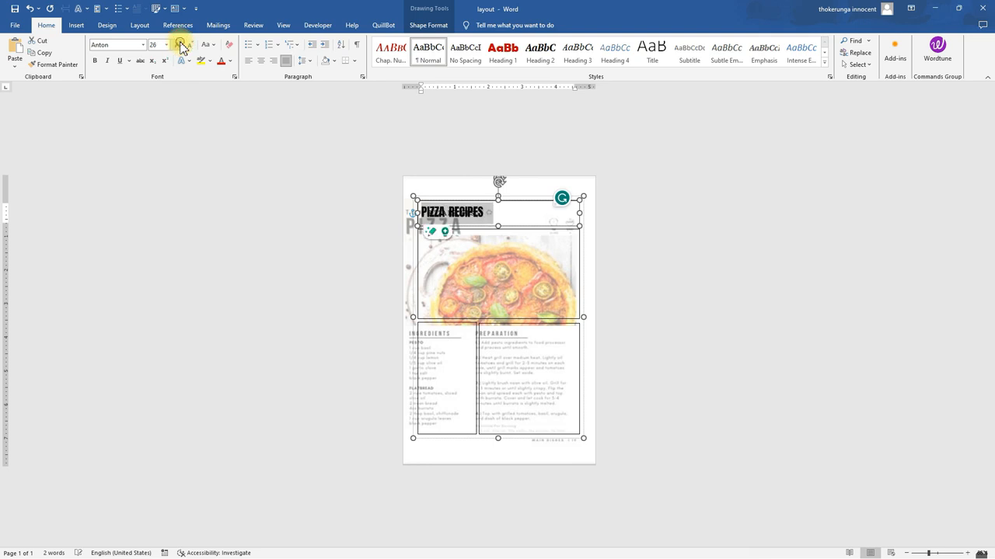
pyautogui.click(180, 45)
pyautogui.click(179, 45)
pyautogui.click(594, 273)
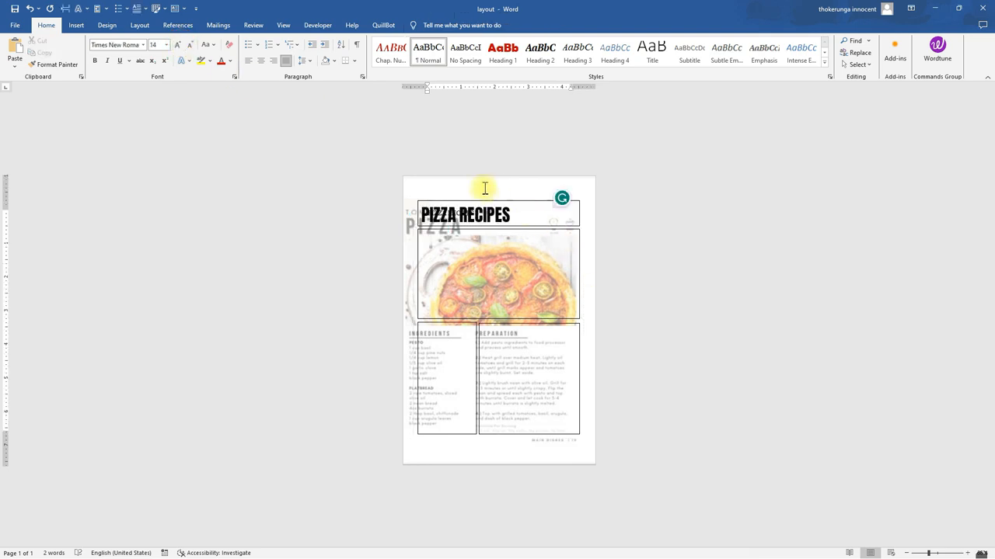
# Select the title text and set its font colour to a gray theme shade
pyautogui.moveTo(515, 218); pyautogui.dragTo(416, 213)
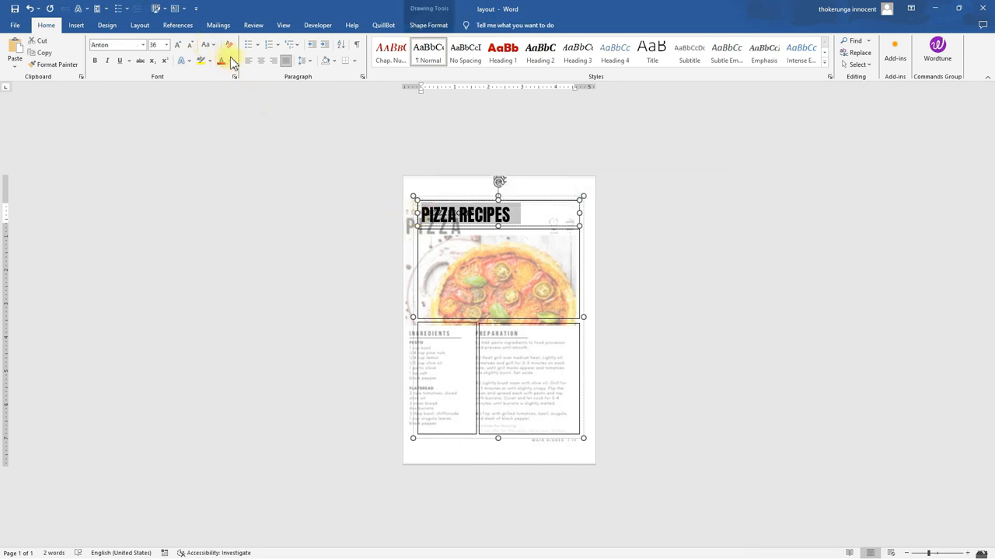
pyautogui.click(229, 61)
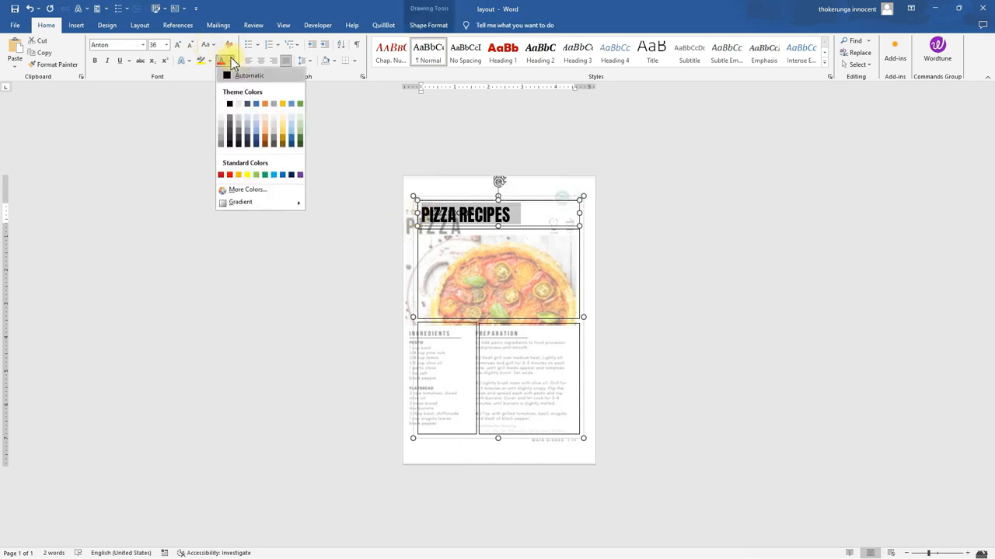
pyautogui.click(230, 128)
pyautogui.click(480, 245)
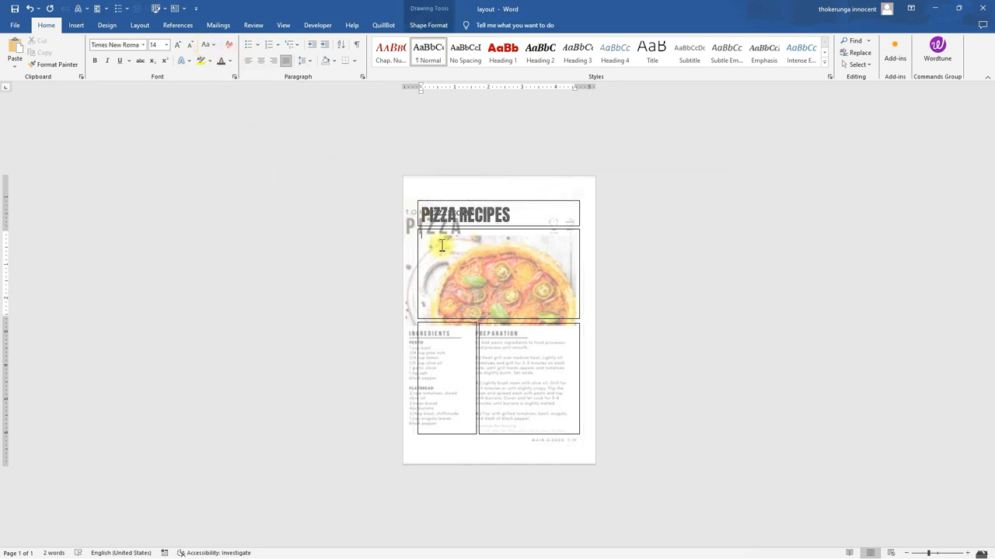
# Fill the photo box with a food picture from the PEXELS FOOD IMAGES folder on the Desktop
pyautogui.click(488, 231)
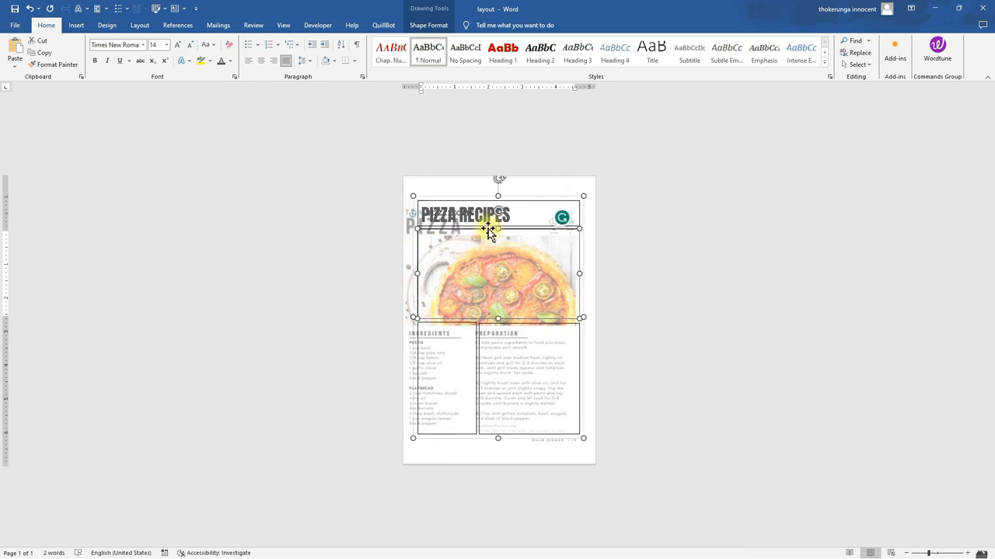
pyautogui.click(428, 25)
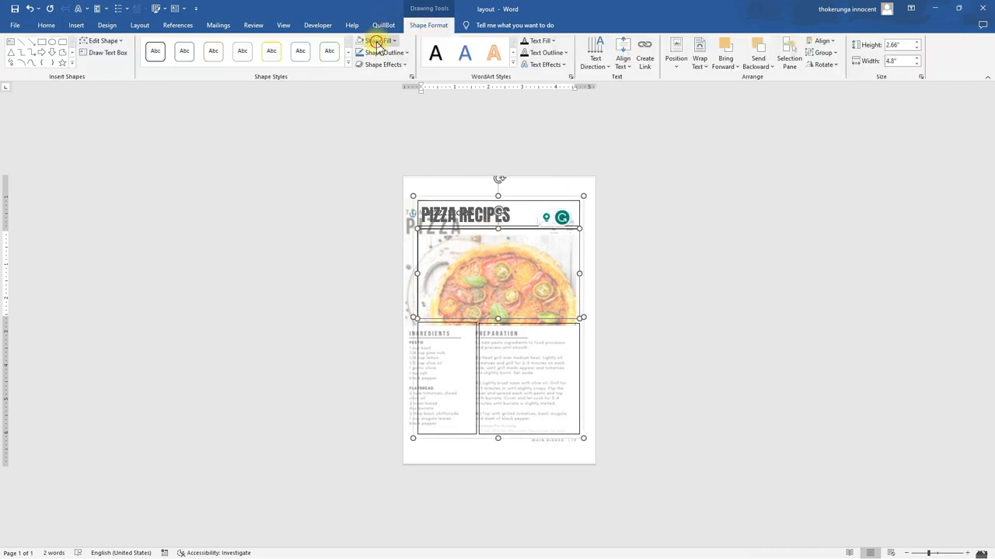
pyautogui.click(378, 41)
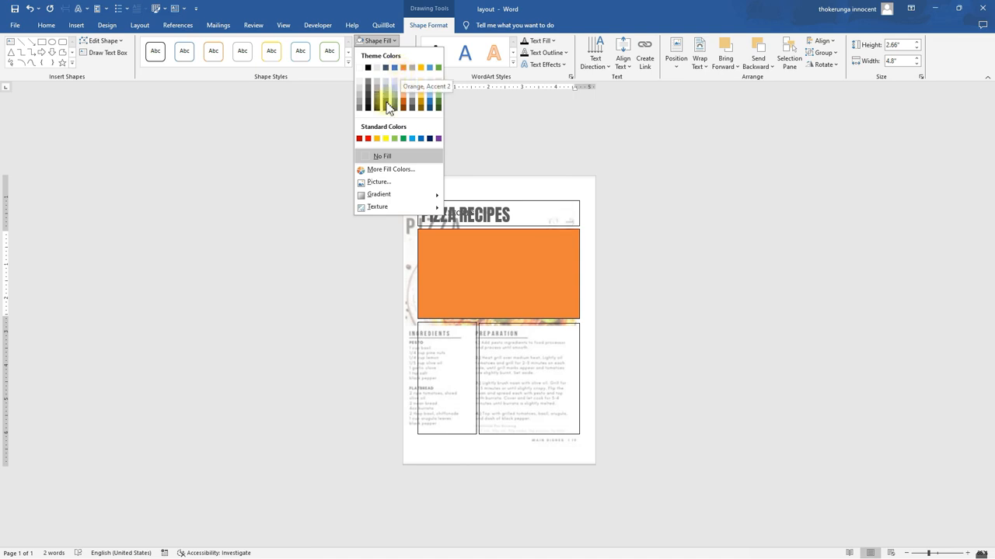
pyautogui.click(375, 182)
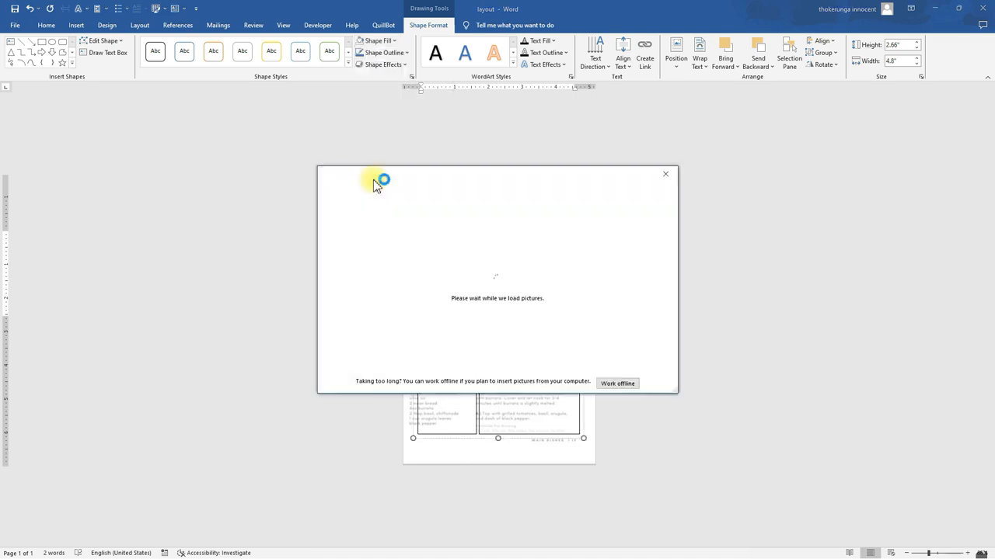
pyautogui.click(606, 384)
pyautogui.click(48, 72)
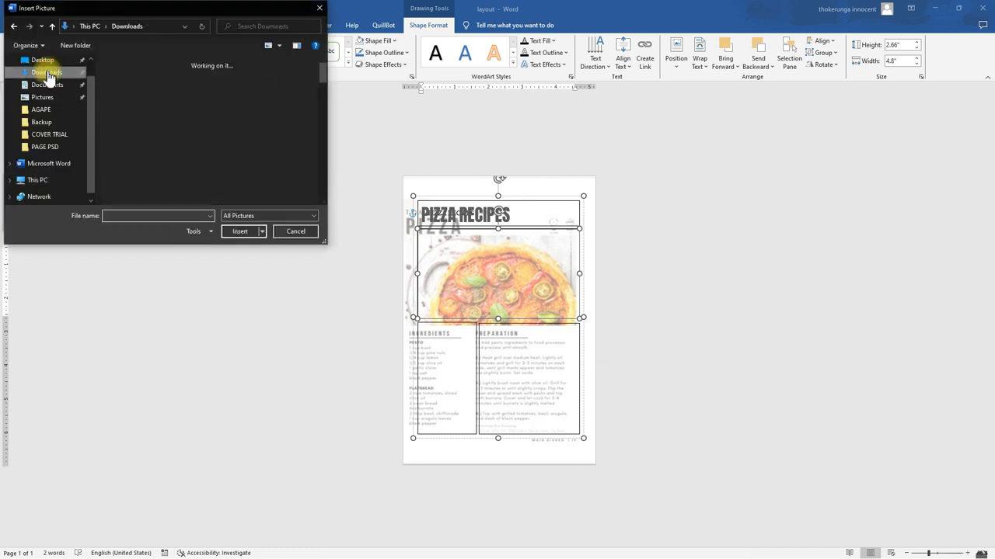
pyautogui.click(42, 61)
pyautogui.scroll(-8, 223, 144)
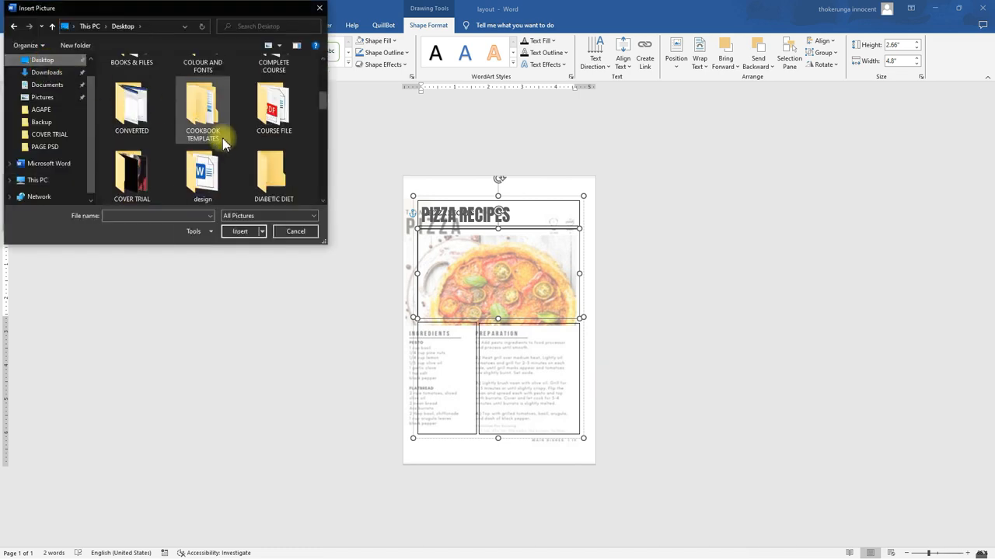
pyautogui.scroll(-1, 223, 144)
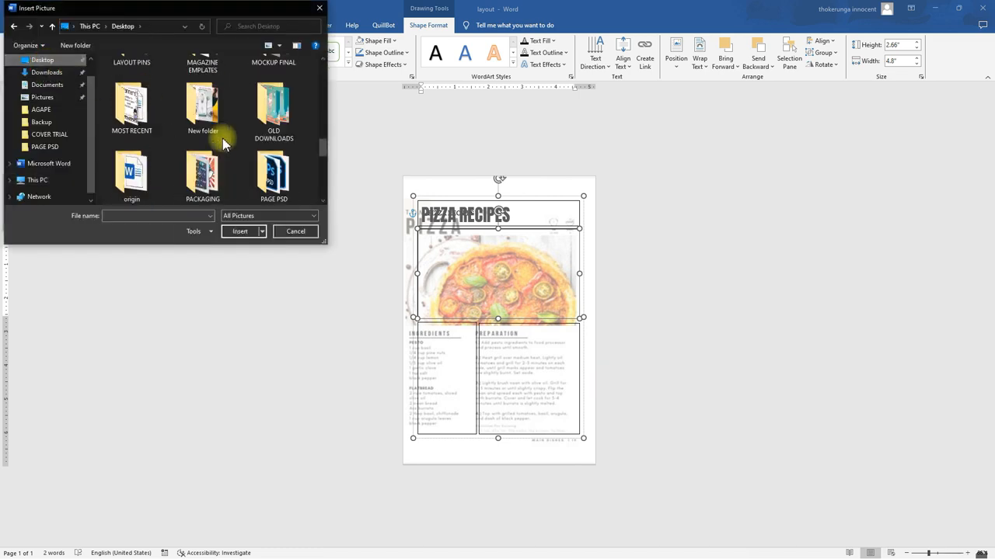
pyautogui.scroll(-2, 223, 144)
pyautogui.doubleClick(132, 89)
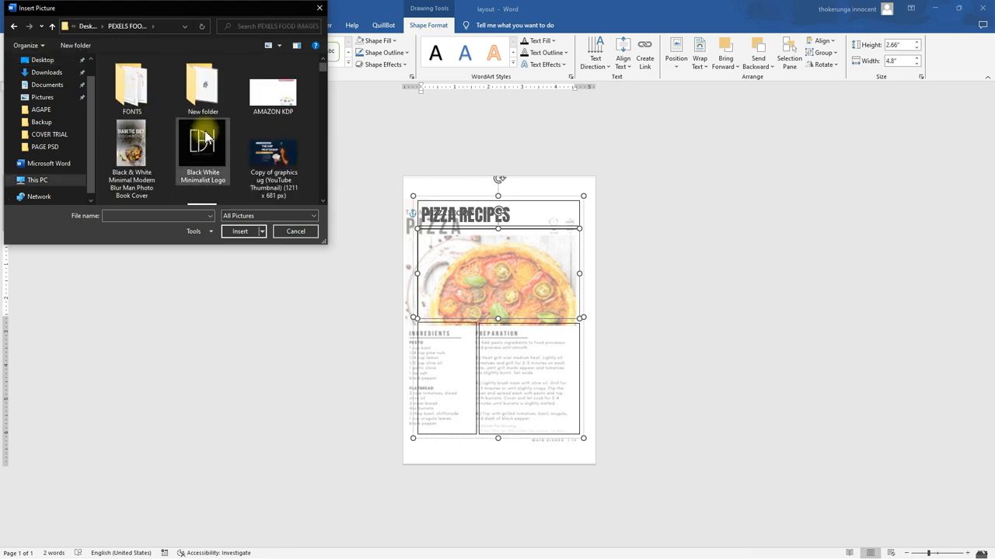
pyautogui.scroll(-5, 204, 133)
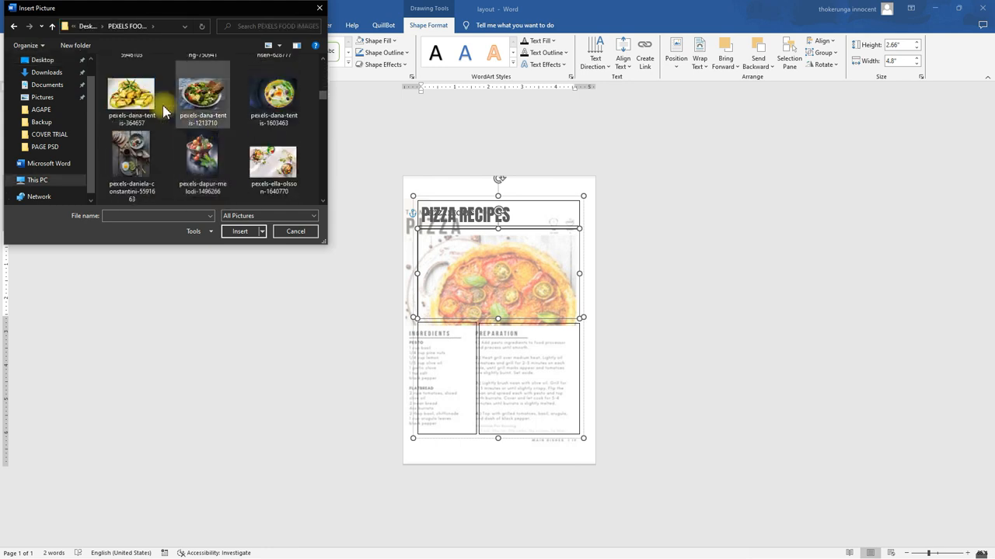
pyautogui.click(150, 99)
pyautogui.click(237, 231)
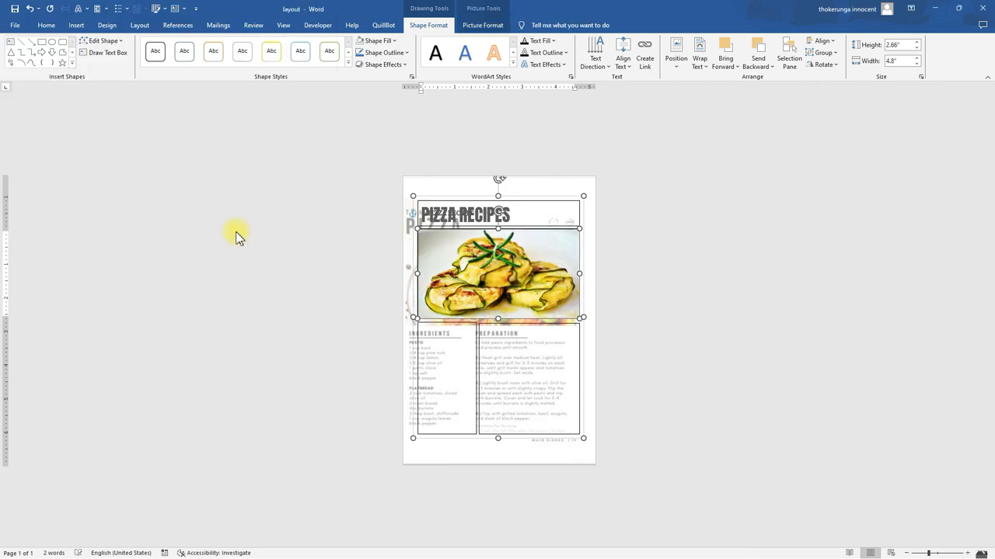
pyautogui.click(483, 25)
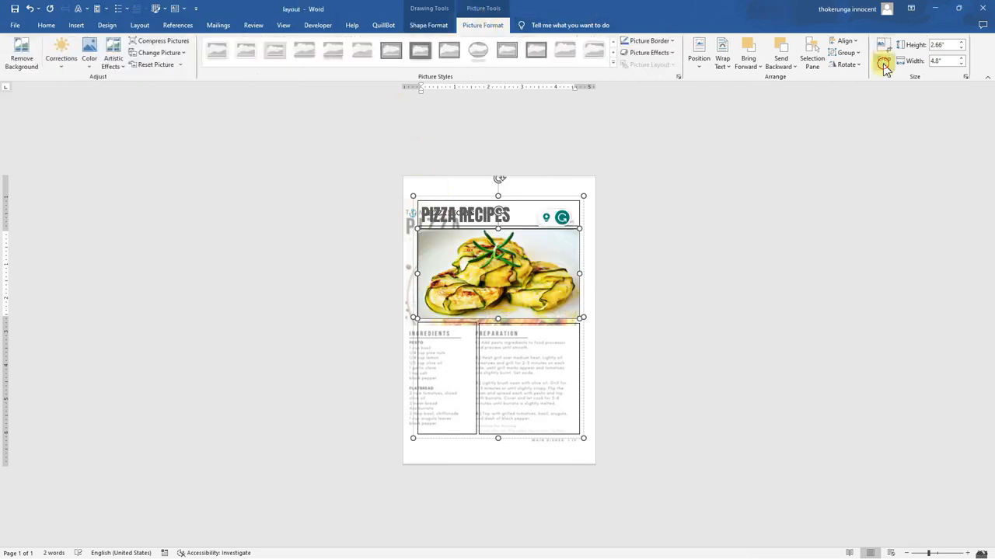
pyautogui.click(596, 251)
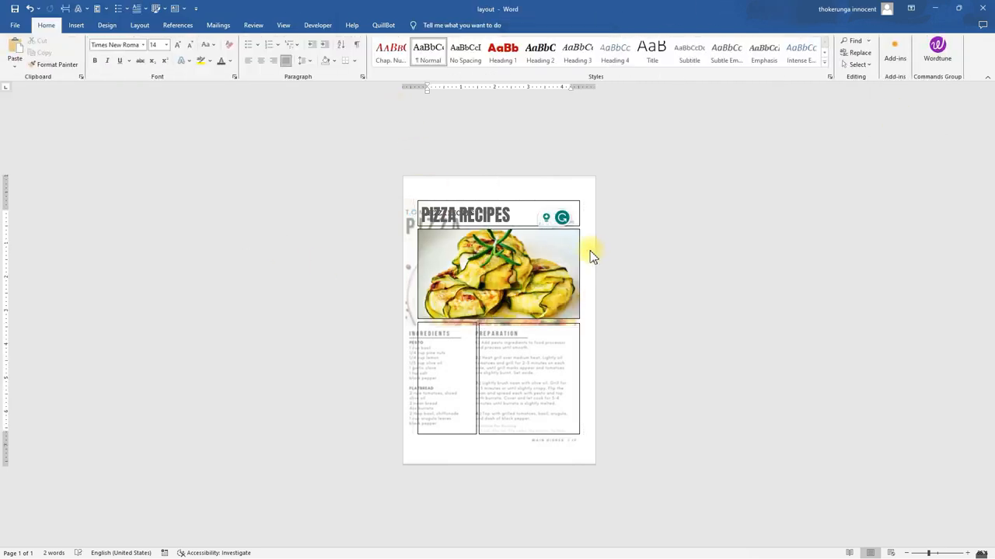
# Type INGREDIENTS and PREPARATIONS as headings in the two column boxes
pyautogui.click(436, 337)
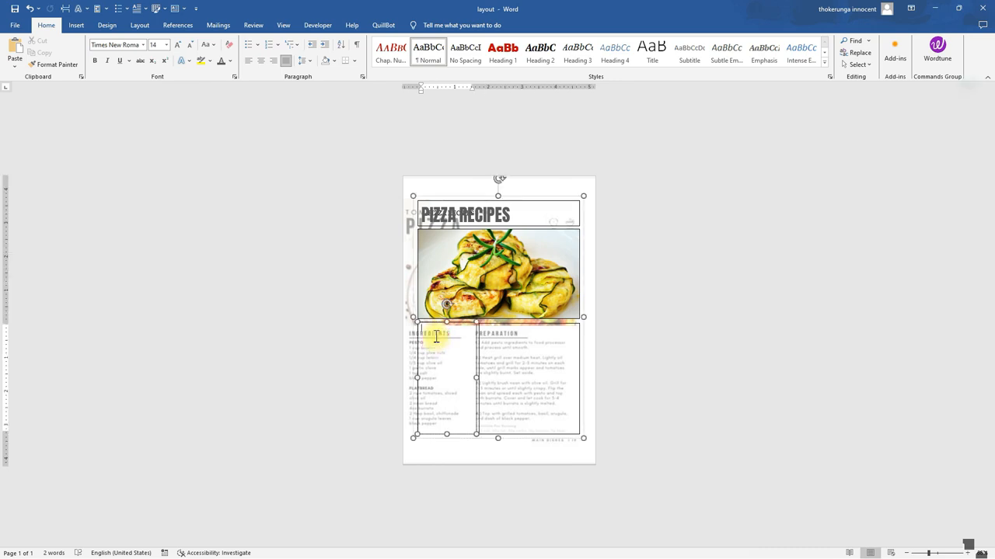
pyautogui.write('INGREDIENTS')
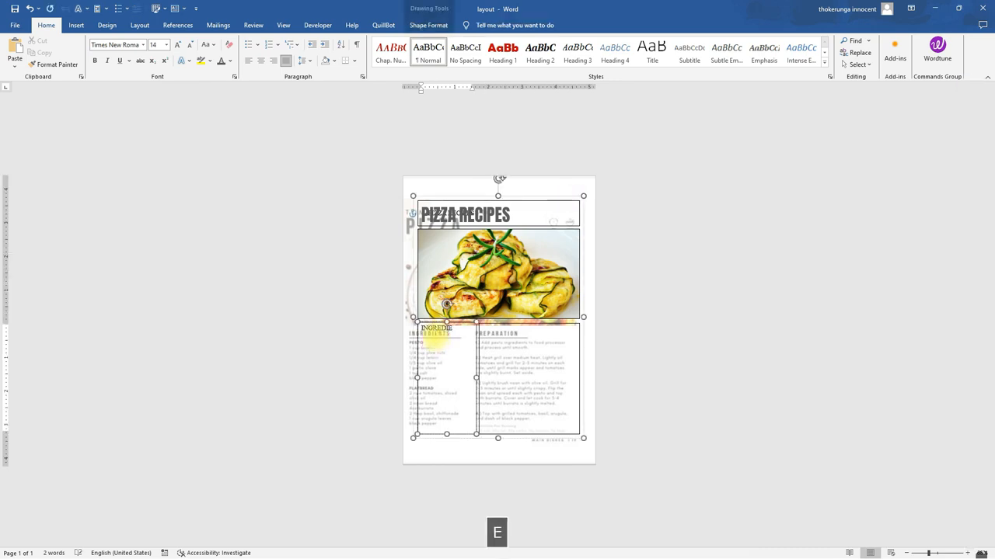
pyautogui.click(491, 332)
pyautogui.write('P')
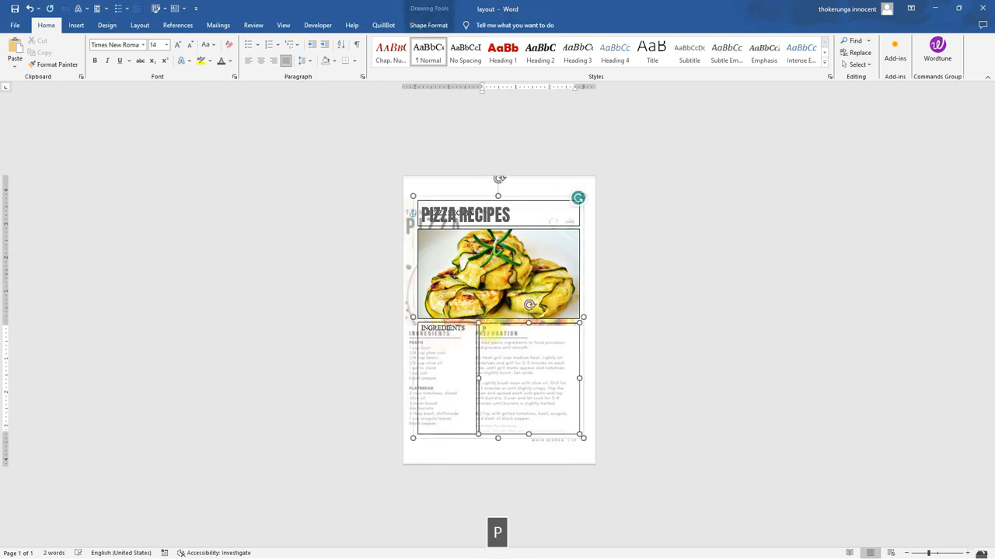
pyautogui.write('REPARATIONS')
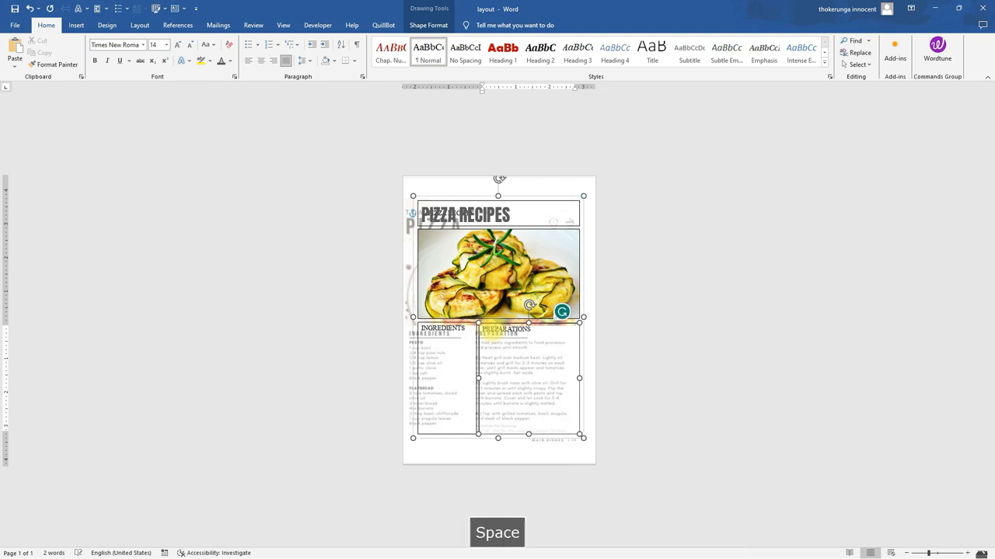
# Make the INGREDIENTS and PREPARATIONS headings bold
pyautogui.moveTo(465, 334); pyautogui.dragTo(420, 330)
pyautogui.hotkey('ctrl', 'b')
pyautogui.moveTo(535, 330); pyautogui.dragTo(412, 329)
pyautogui.hotkey('ctrl', 'b')
pyautogui.click(535, 332)
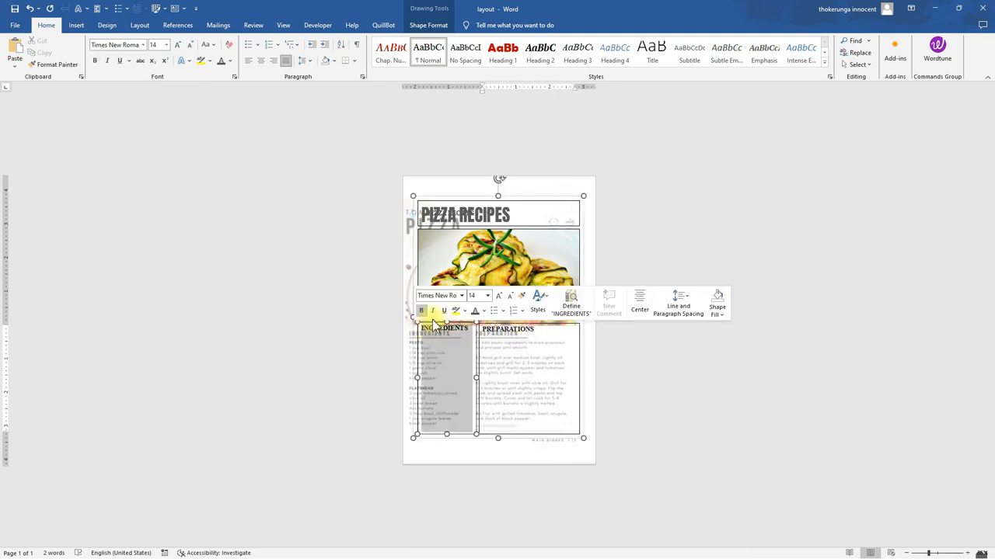
# Underline the PREPARATIONS heading with a thick underline style
pyautogui.moveTo(534, 329); pyautogui.dragTo(483, 327)
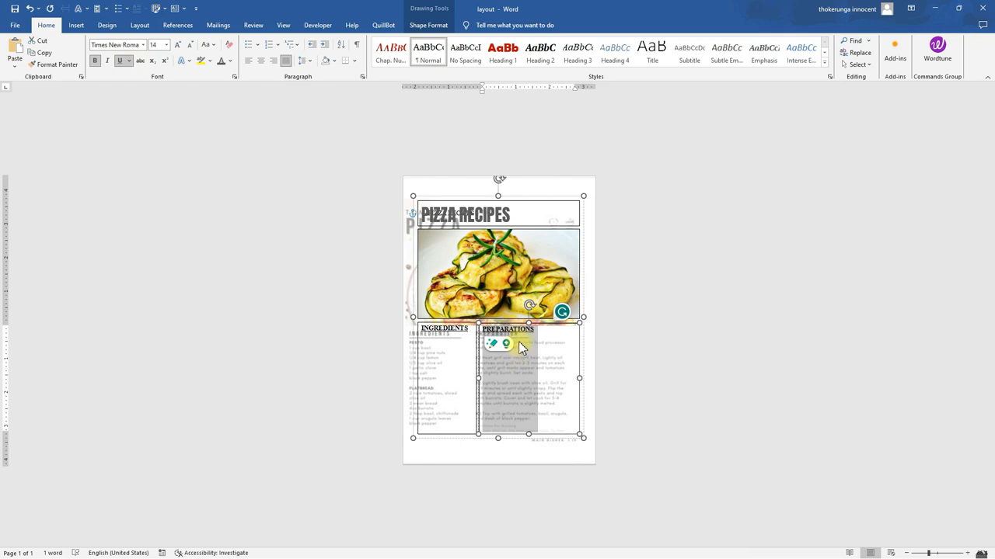
pyautogui.click(130, 61)
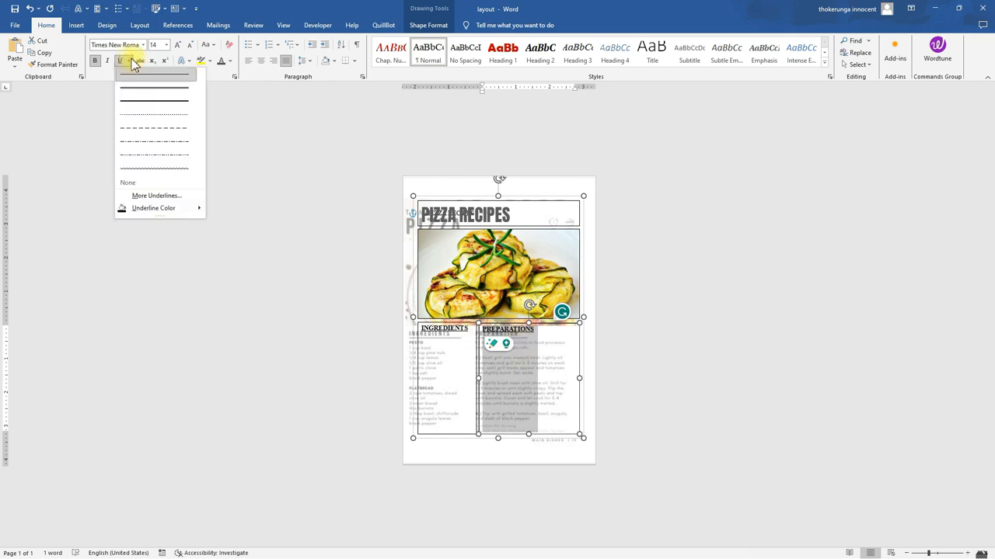
pyautogui.click(144, 101)
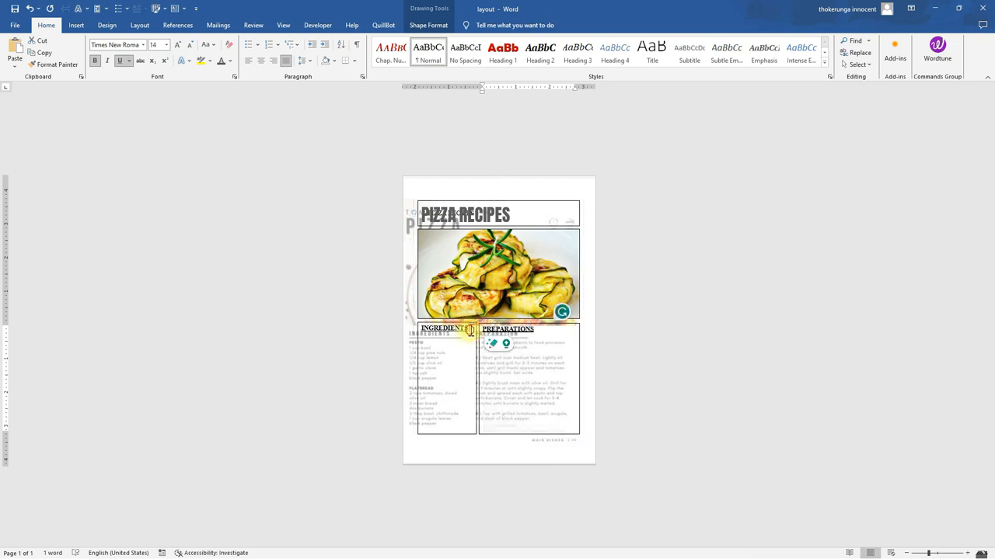
# Underline the INGREDIENTS heading with the thick underline style
pyautogui.moveTo(470, 330); pyautogui.dragTo(418, 329)
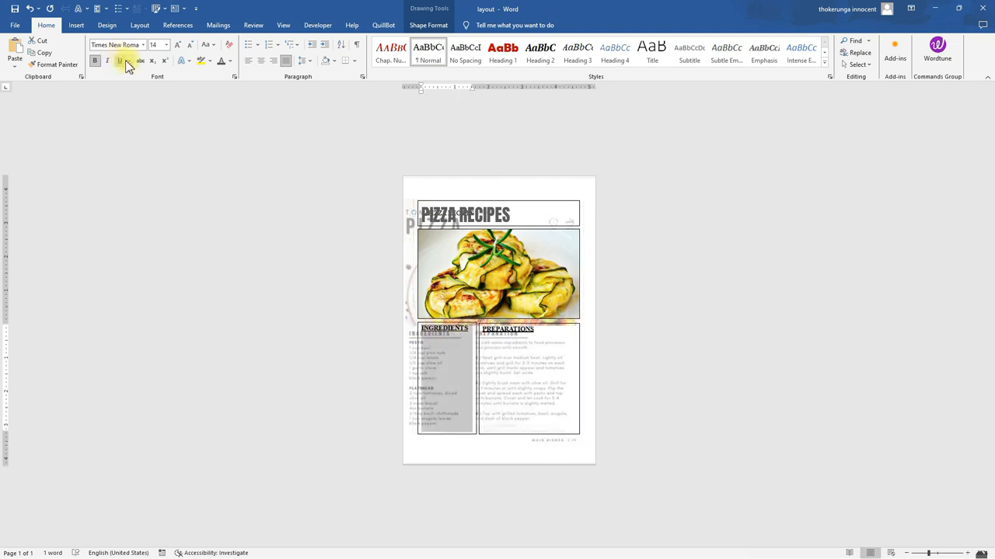
pyautogui.click(128, 61)
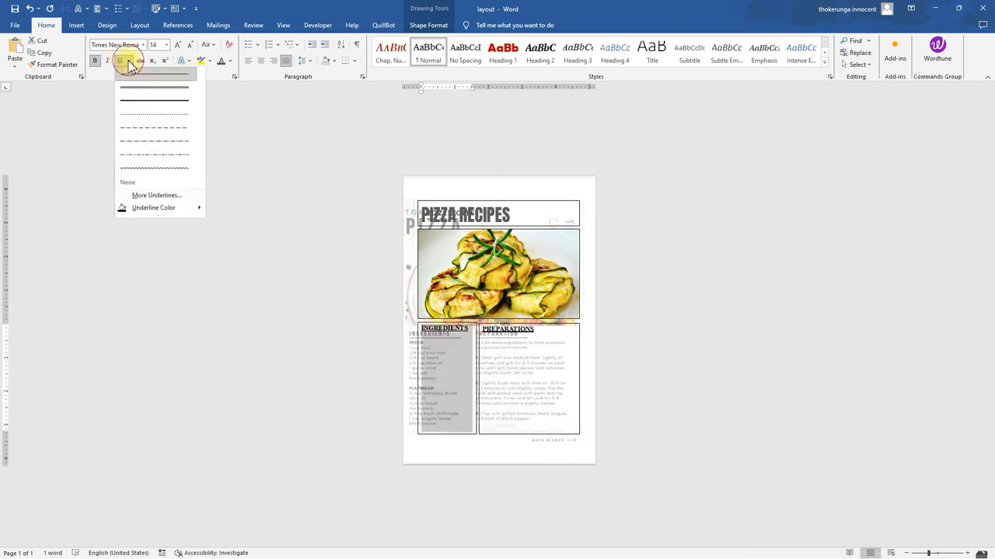
pyautogui.click(139, 101)
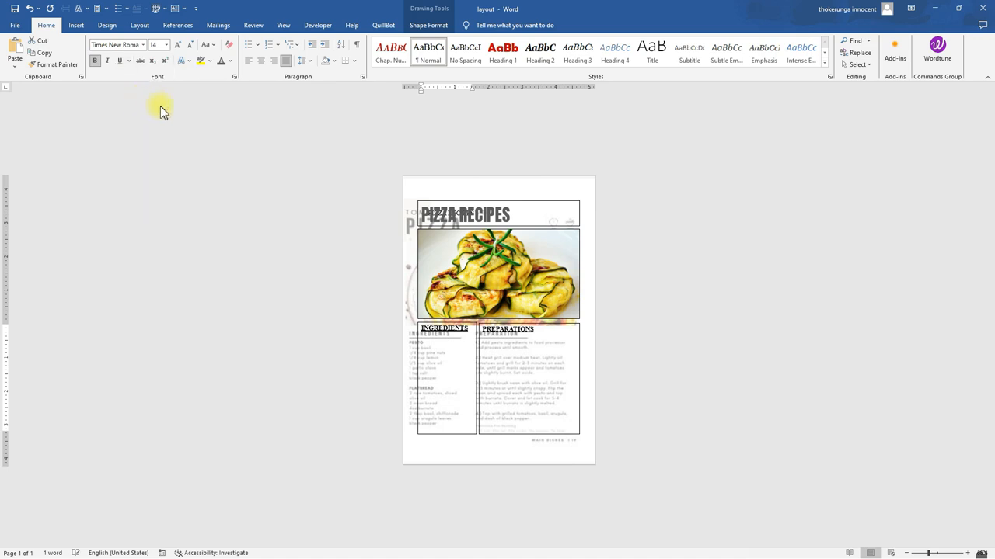
# Copy the ingredient list of the chicken recipe from Bard in the browser
pyautogui.click(597, 373)
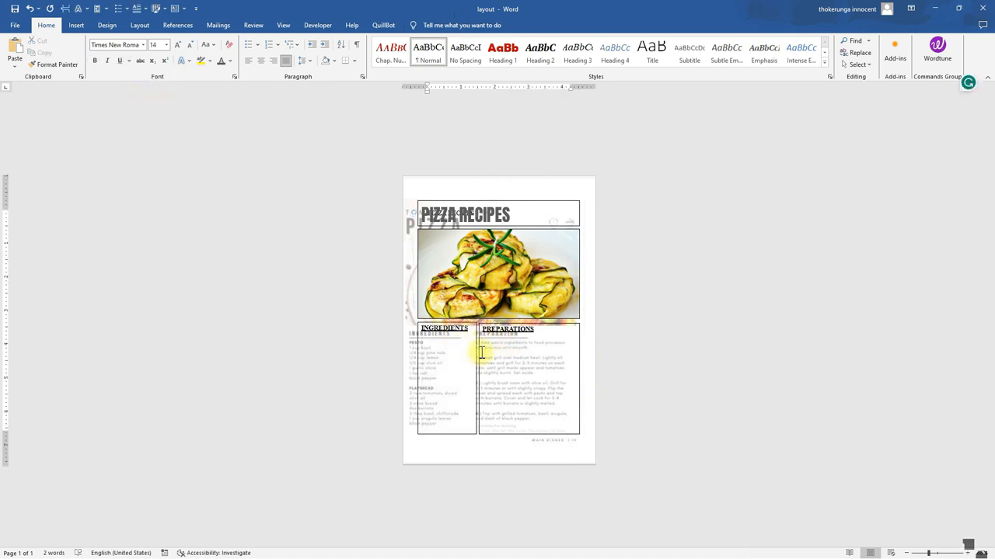
pyautogui.click(433, 342)
pyautogui.click(455, 395)
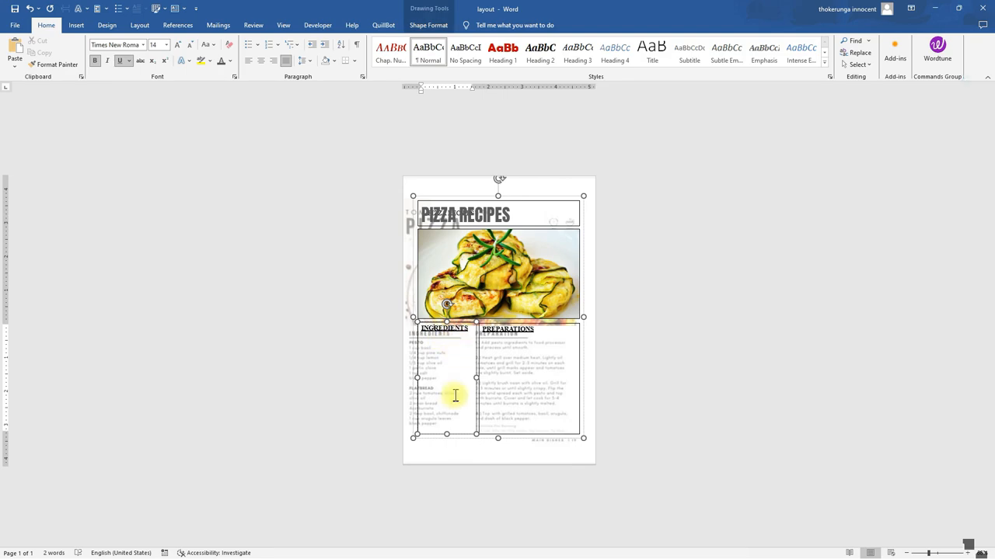
pyautogui.click(934, 8)
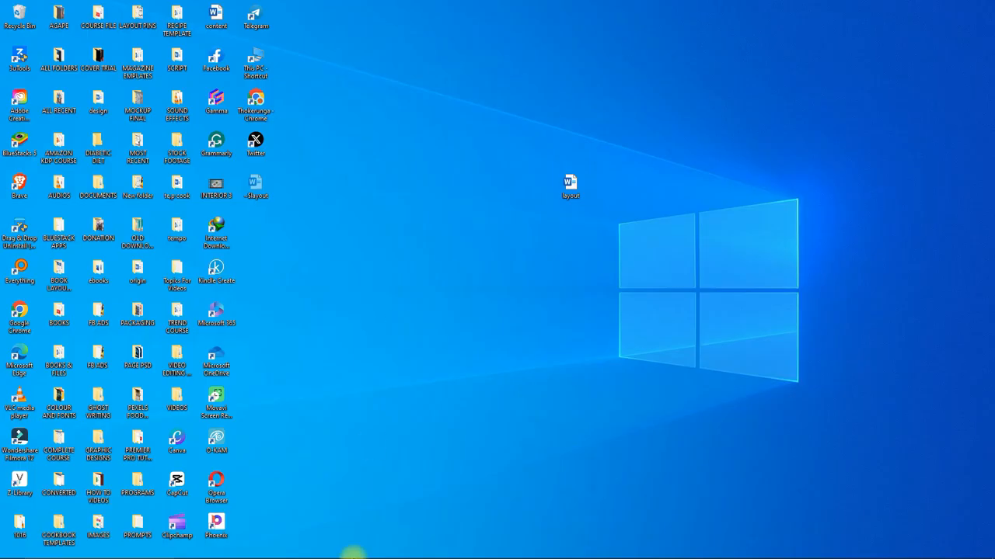
pyautogui.moveTo(493, 547)
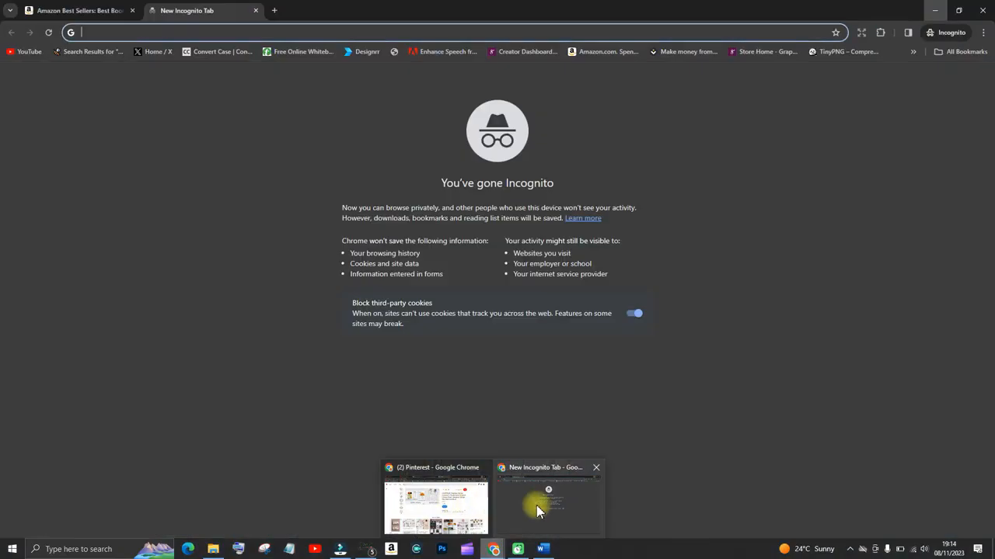
pyautogui.click(439, 505)
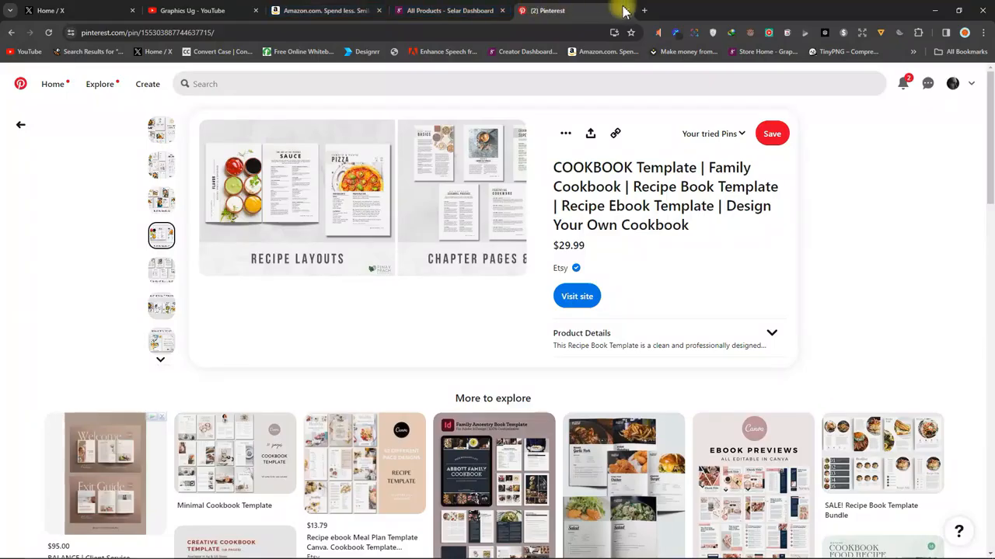
pyautogui.click(646, 10)
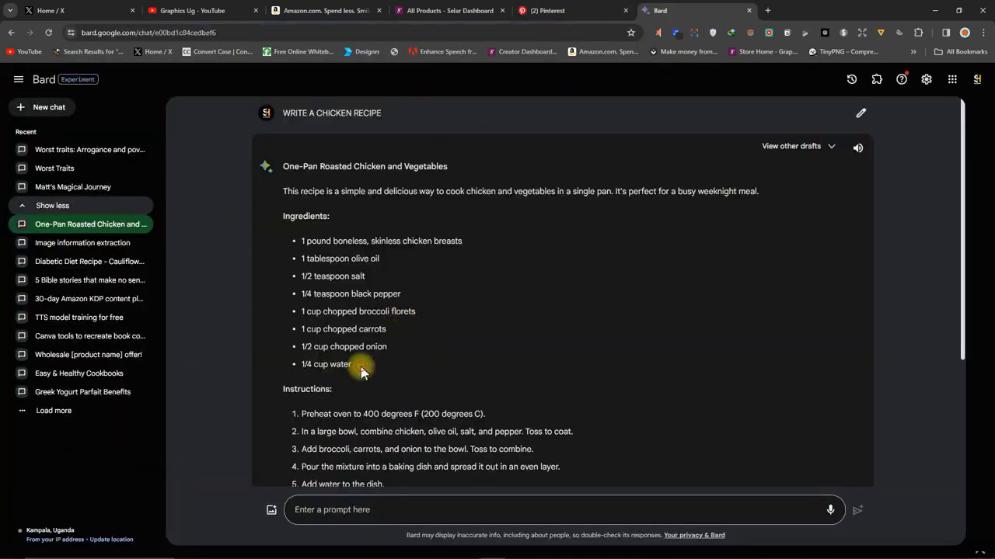
pyautogui.moveTo(381, 365); pyautogui.dragTo(299, 243)
pyautogui.rightClick(356, 242)
pyautogui.click(378, 257)
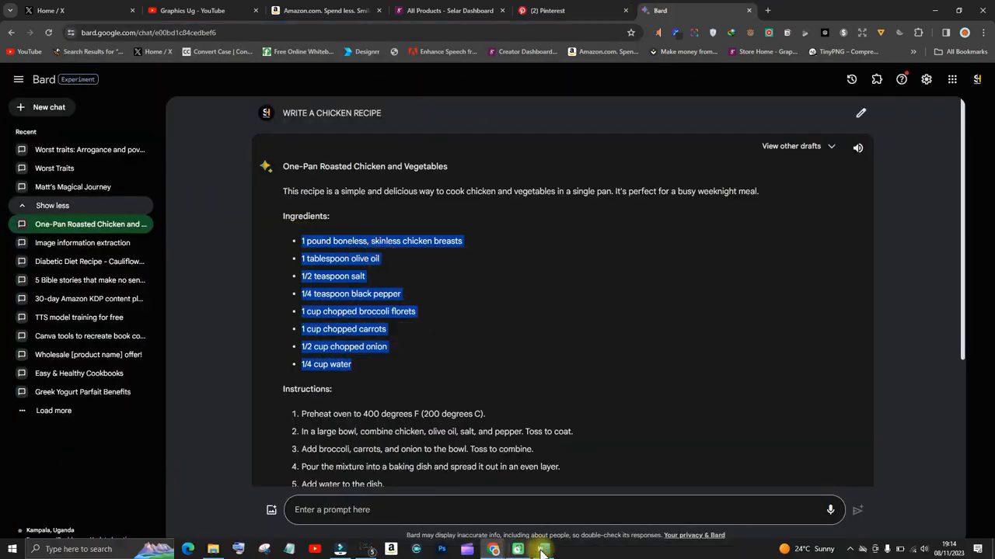
# Paste the ingredient list on a new line below the INGREDIENTS heading, keeping text only
pyautogui.click(543, 552)
pyautogui.press('Return')
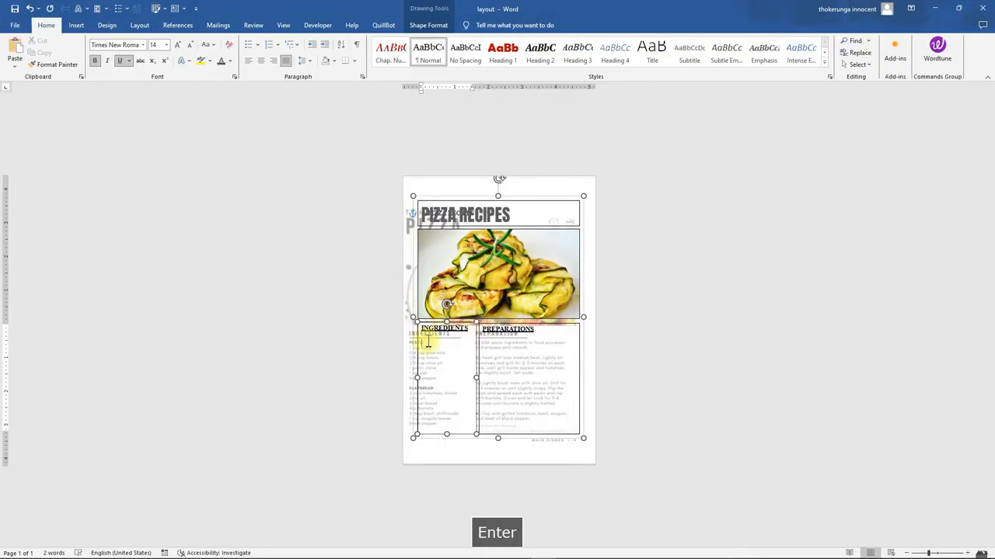
pyautogui.rightClick(445, 350)
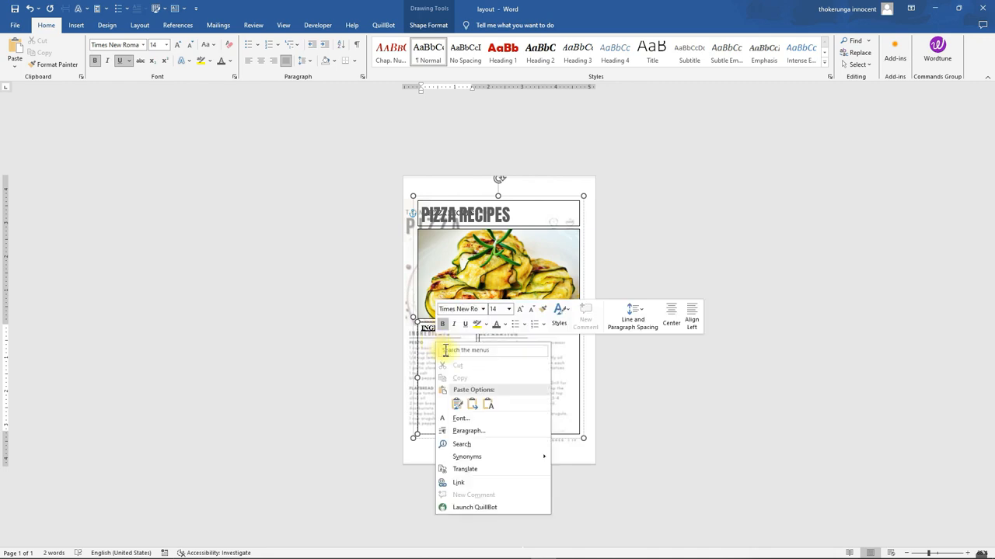
pyautogui.click(490, 404)
pyautogui.click(424, 342)
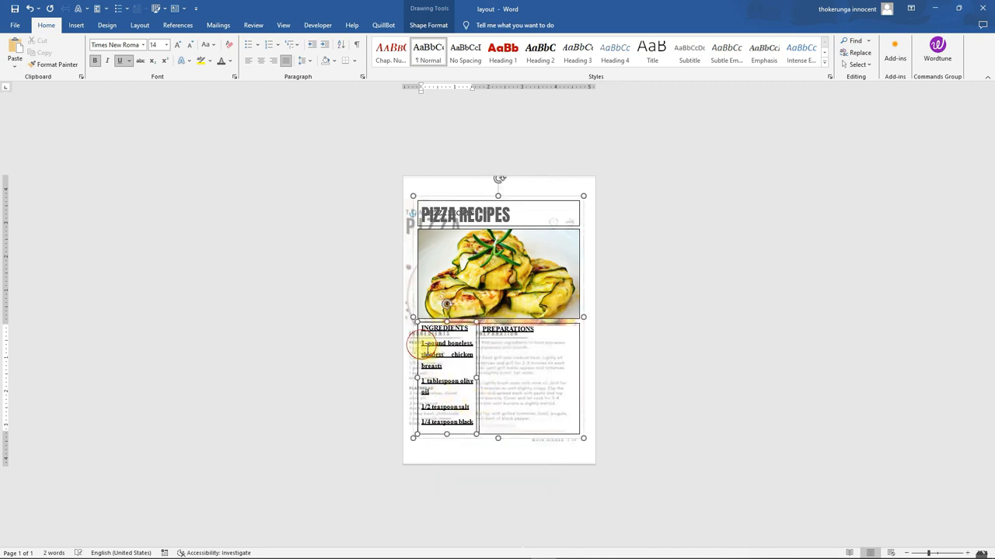
# Remove the bold and underline formatting from all text in the ingredients box
pyautogui.moveTo(424, 343); pyautogui.dragTo(465, 476)
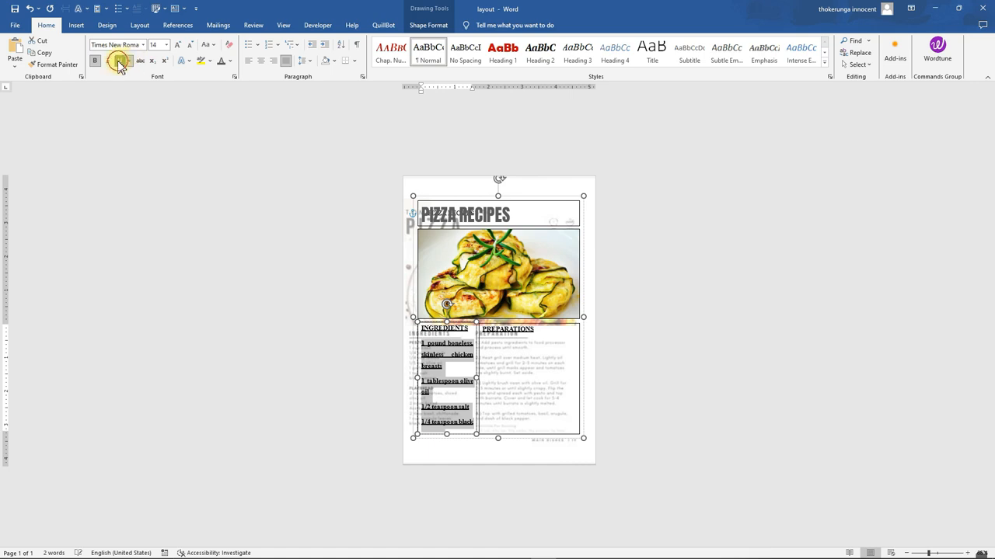
pyautogui.click(482, 404)
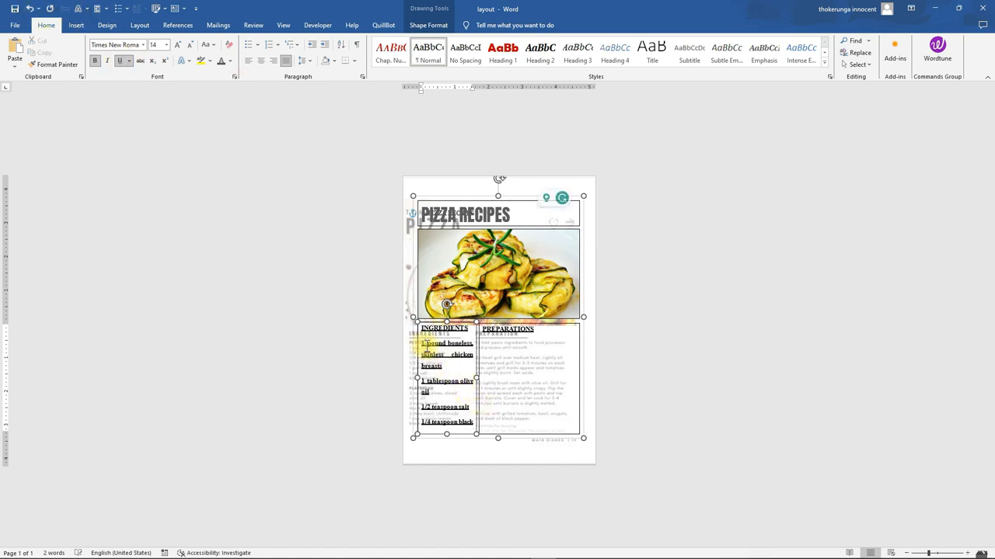
pyautogui.hotkey('ctrl', 'a')
pyautogui.click(130, 62)
pyautogui.click(130, 63)
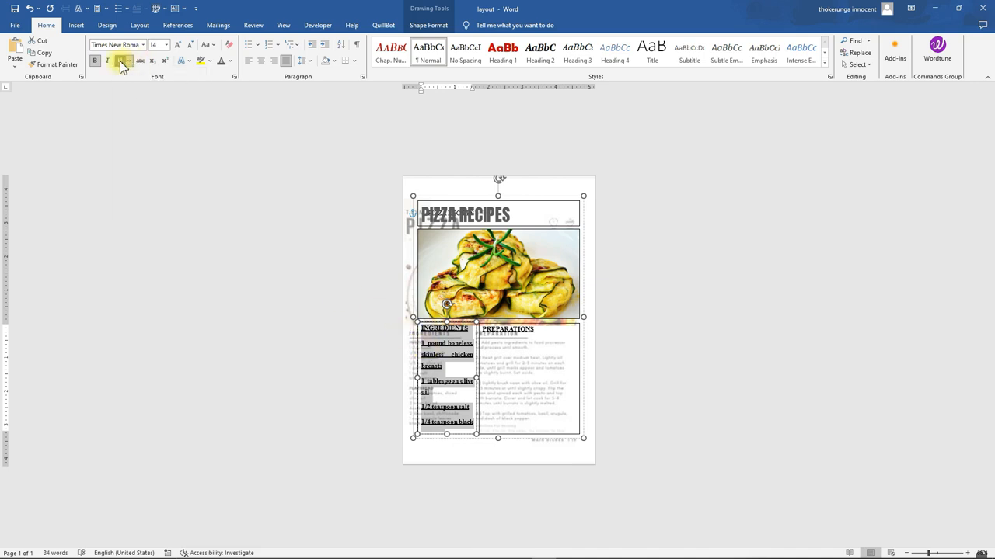
pyautogui.click(120, 62)
pyautogui.click(94, 61)
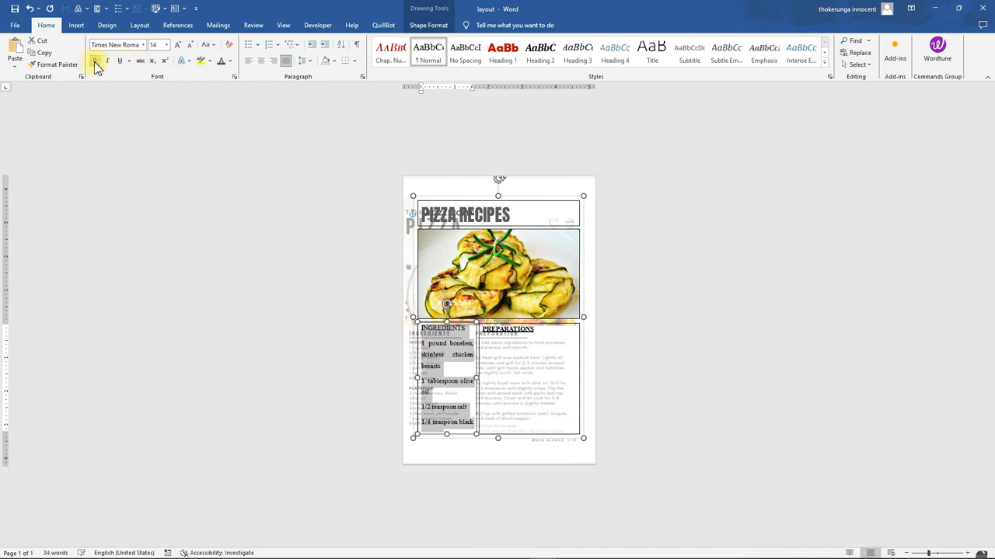
# Format the ingredient list with 1.0 line spacing, 12 pt font size and left alignment
pyautogui.click(309, 60)
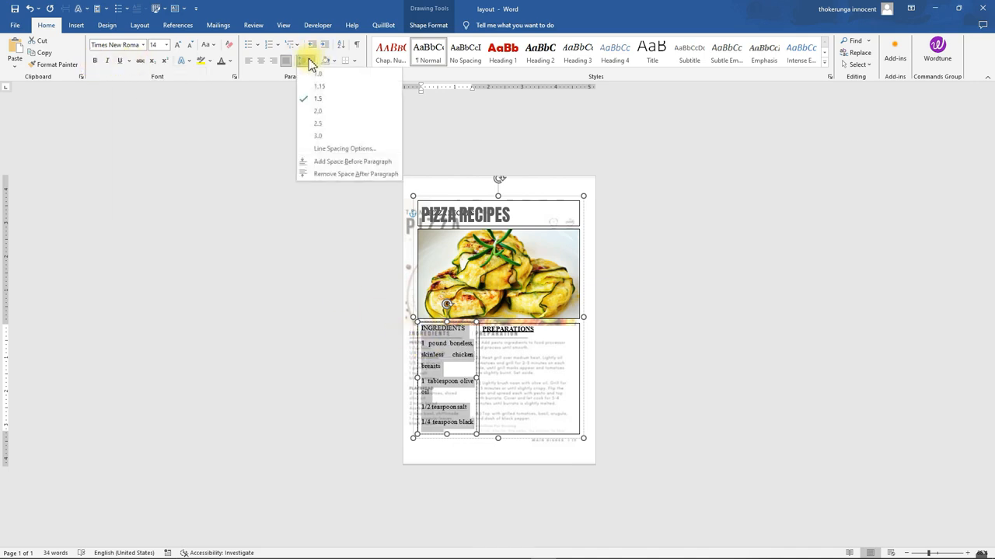
pyautogui.click(313, 75)
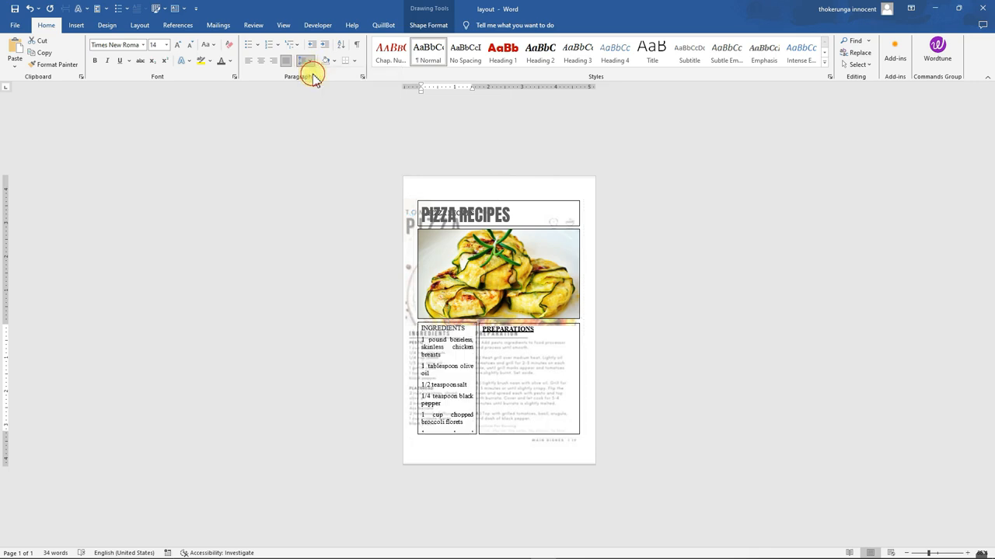
pyautogui.click(143, 44)
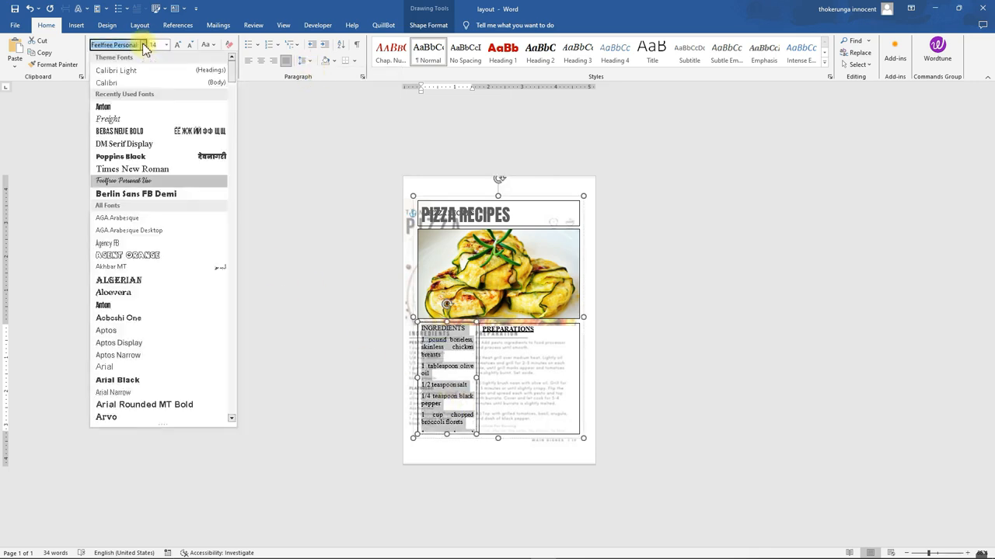
pyautogui.click(166, 45)
pyautogui.click(159, 99)
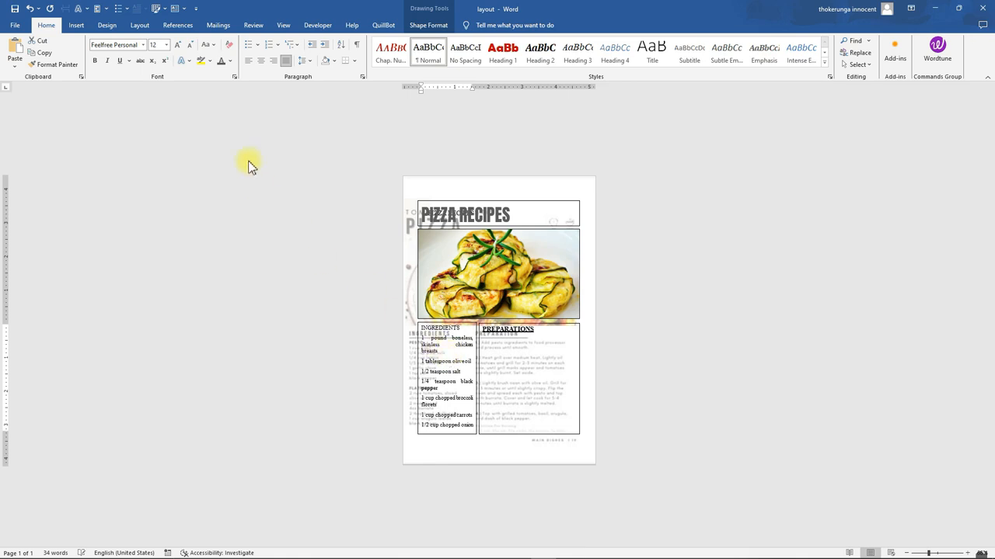
pyautogui.click(247, 62)
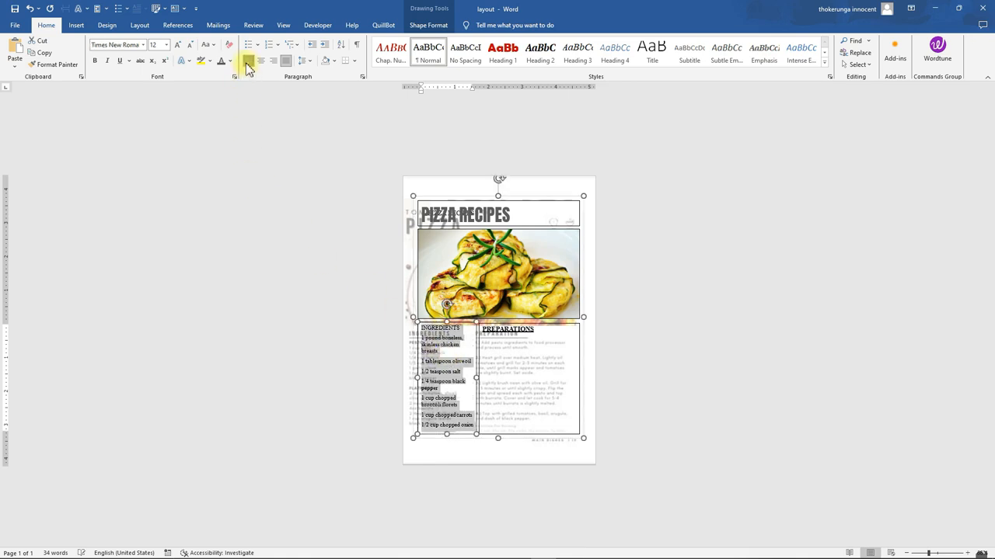
# Make the INGREDIENTS heading bold and underlined again
pyautogui.click(450, 359)
pyautogui.moveTo(461, 329); pyautogui.dragTo(422, 329)
pyautogui.click(427, 309)
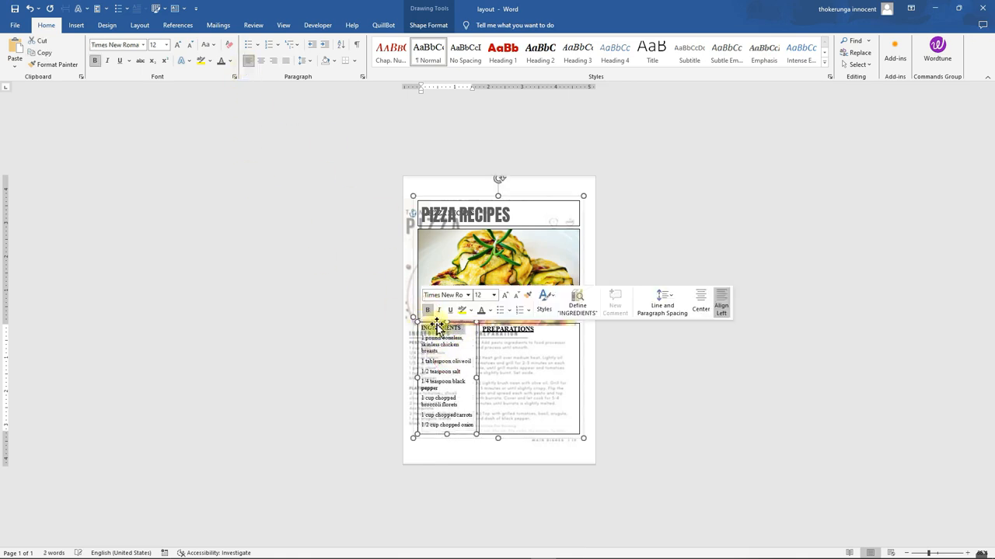
pyautogui.click(450, 312)
pyautogui.click(453, 343)
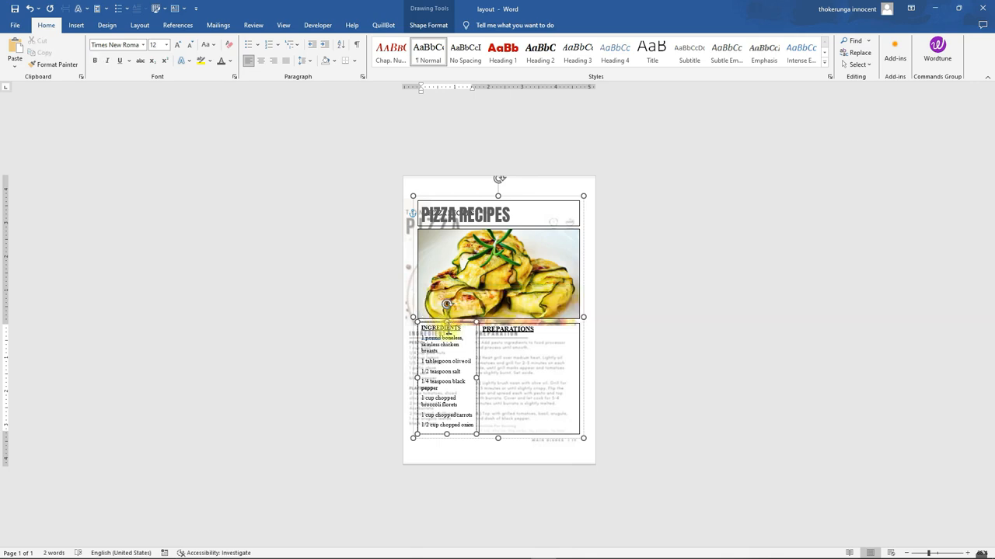
# Enlarge the ingredients box slightly downward and to the right
pyautogui.click(444, 435)
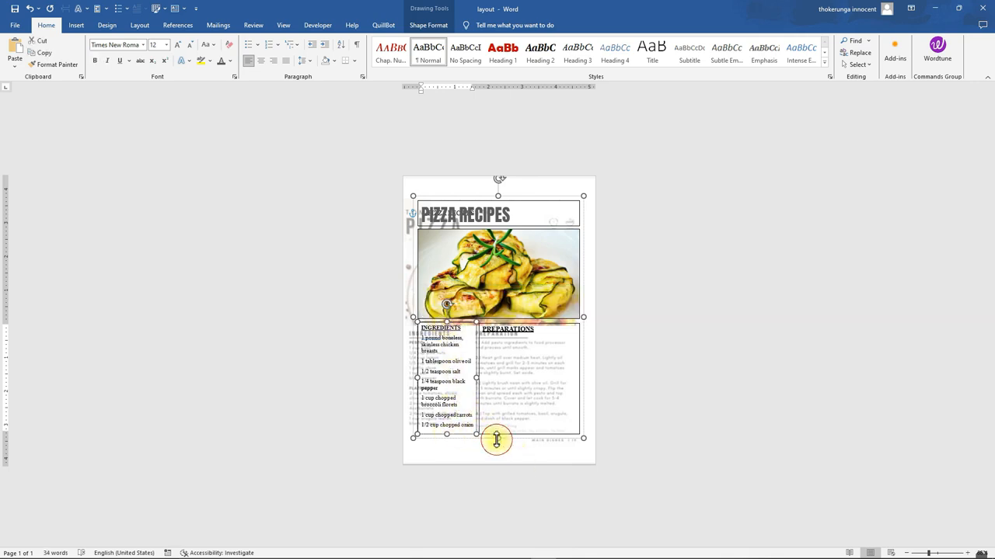
pyautogui.moveTo(497, 440); pyautogui.dragTo(495, 440)
pyautogui.click(464, 437)
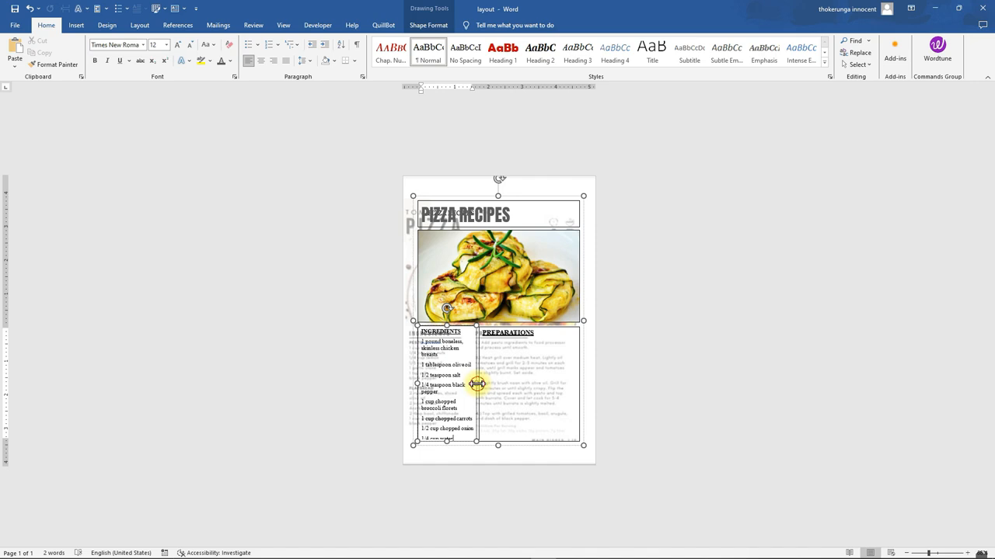
pyautogui.moveTo(478, 383); pyautogui.dragTo(487, 384)
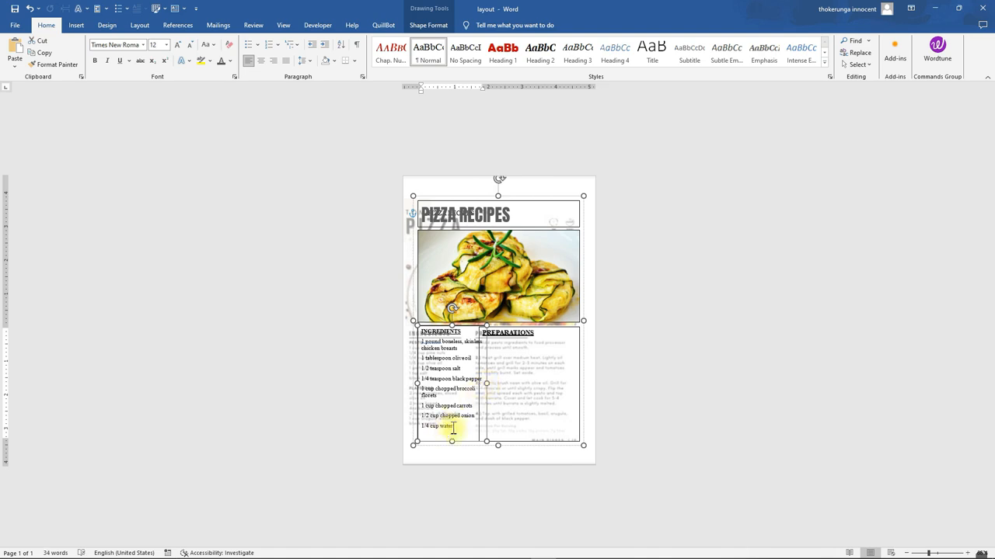
# Move the preparations box's left edge to meet the widened ingredients box
pyautogui.click(513, 373)
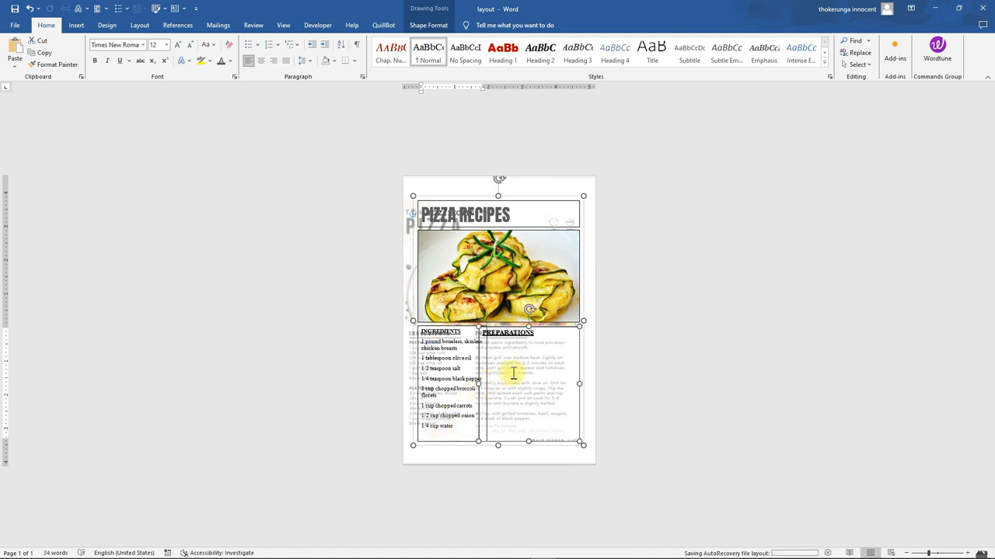
pyautogui.moveTo(477, 383); pyautogui.dragTo(486, 383)
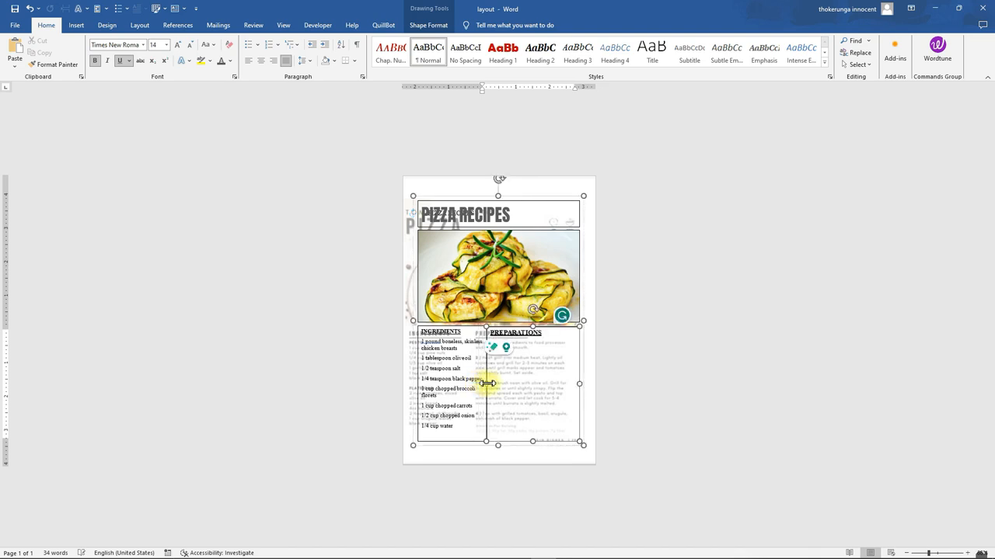
pyautogui.click(561, 318)
pyautogui.click(518, 354)
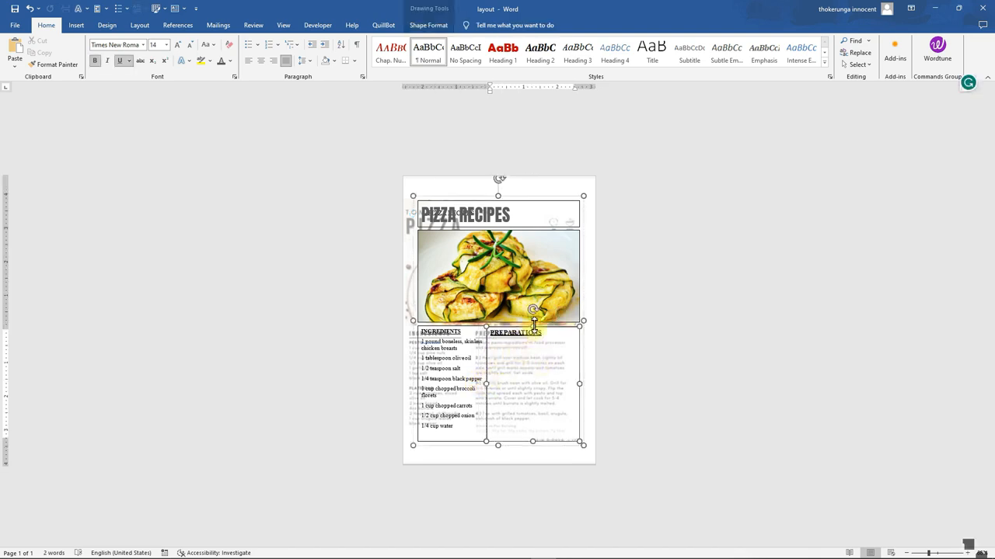
pyautogui.moveTo(533, 326); pyautogui.dragTo(533, 324)
pyautogui.click(593, 391)
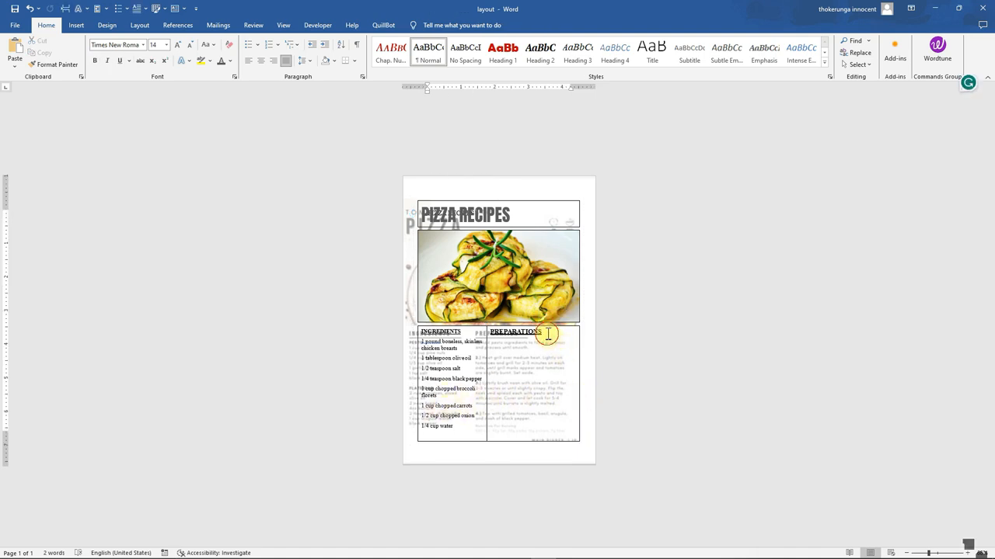
# Remove the bold and underline from the PREPARATIONS heading
pyautogui.moveTo(548, 335); pyautogui.dragTo(488, 336)
pyautogui.click(491, 318)
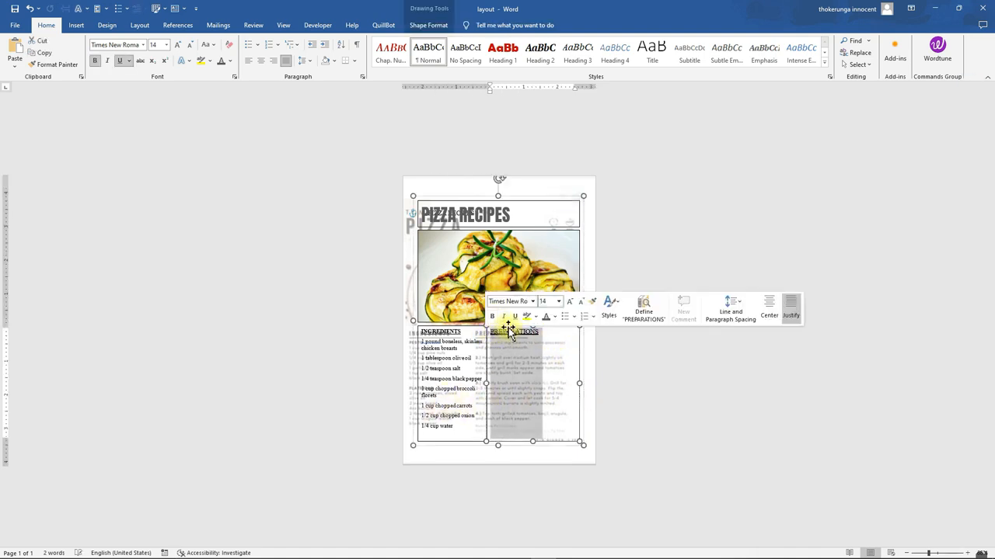
pyautogui.click(515, 316)
# Paste the chicken recipe instructions from Bard on a new line below the PREPARATIONS heading, keeping text only
pyautogui.click(547, 332)
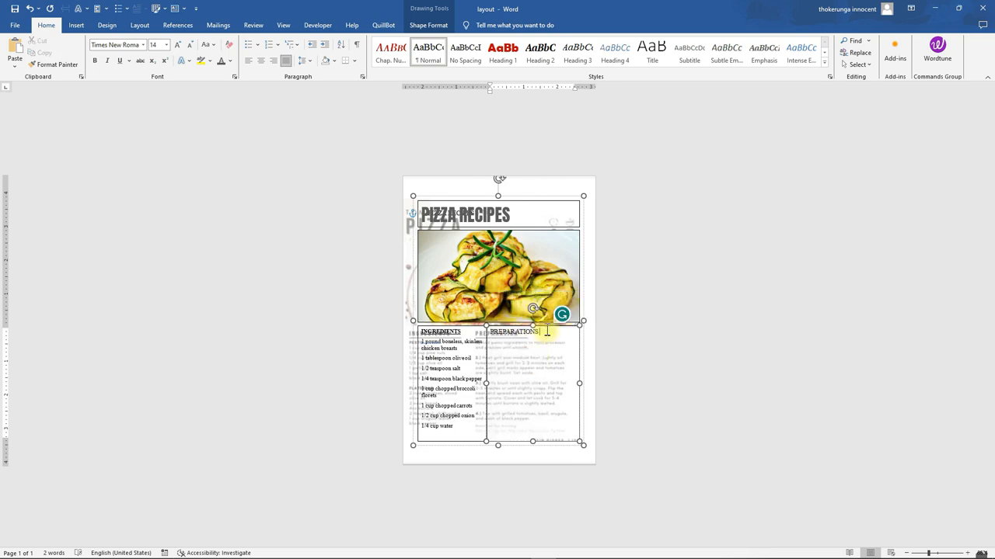
pyautogui.press('Return')
pyautogui.moveTo(470, 553)
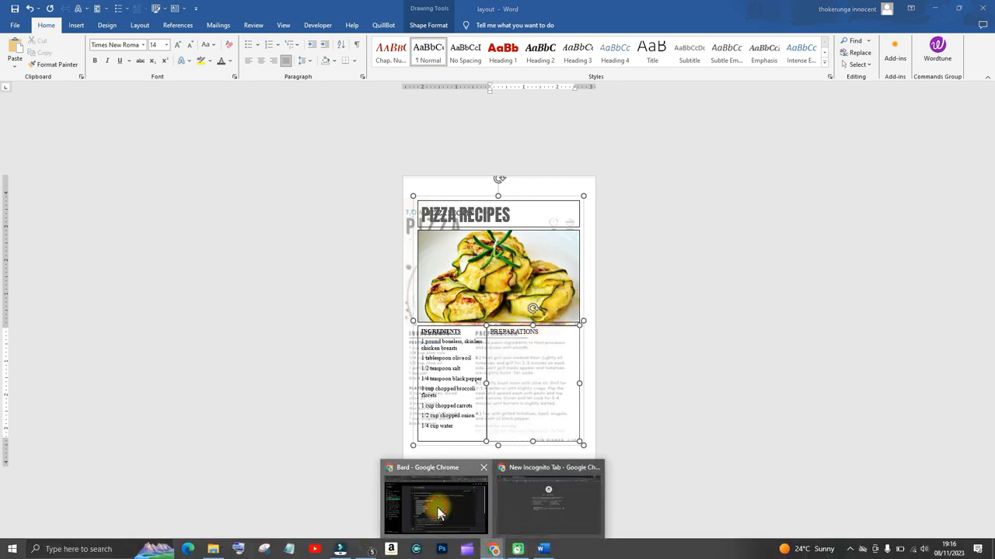
pyautogui.click(438, 508)
pyautogui.scroll(-2, 482, 289)
pyautogui.moveTo(653, 346); pyautogui.dragTo(295, 259)
pyautogui.click(541, 552)
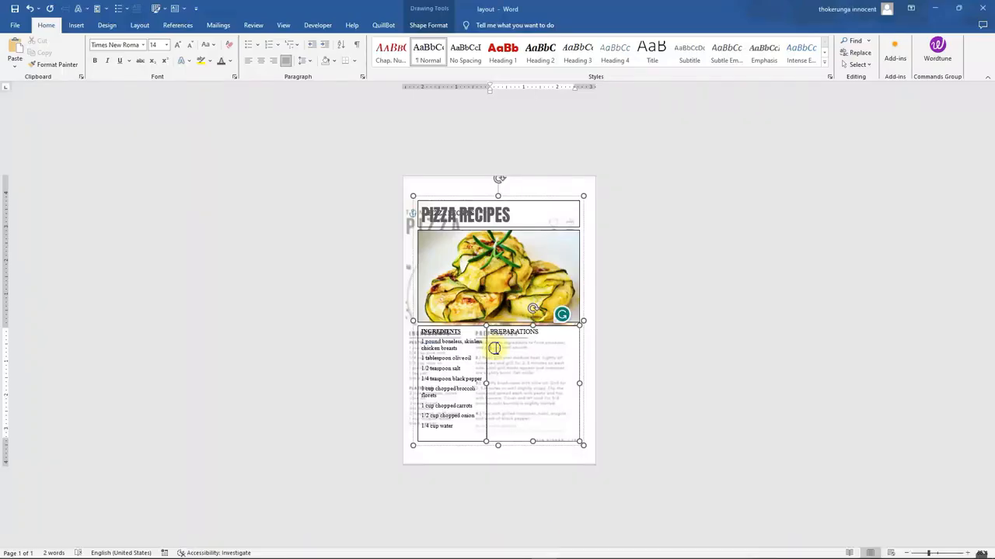
pyautogui.rightClick(495, 349)
pyautogui.click(548, 410)
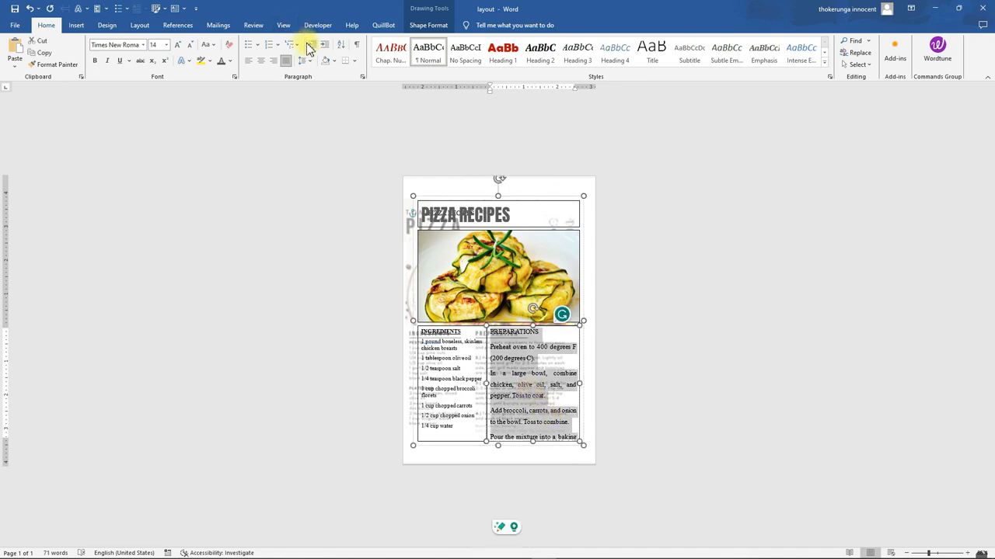
# Tighten the line spacing of the pasted preparation steps and set their font size to 12
pyautogui.click(307, 61)
pyautogui.click(317, 75)
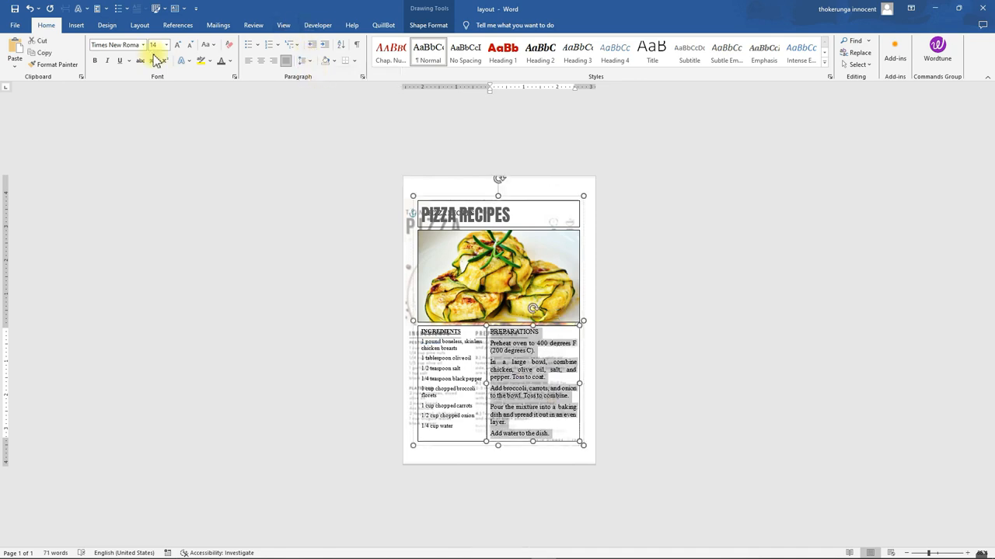
pyautogui.click(143, 44)
pyautogui.click(165, 45)
pyautogui.click(154, 95)
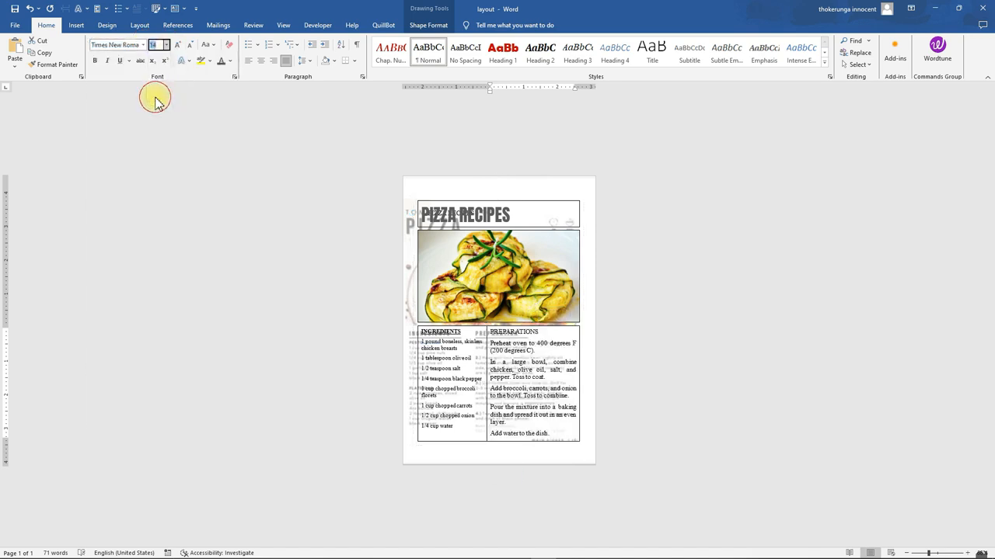
pyautogui.click(544, 435)
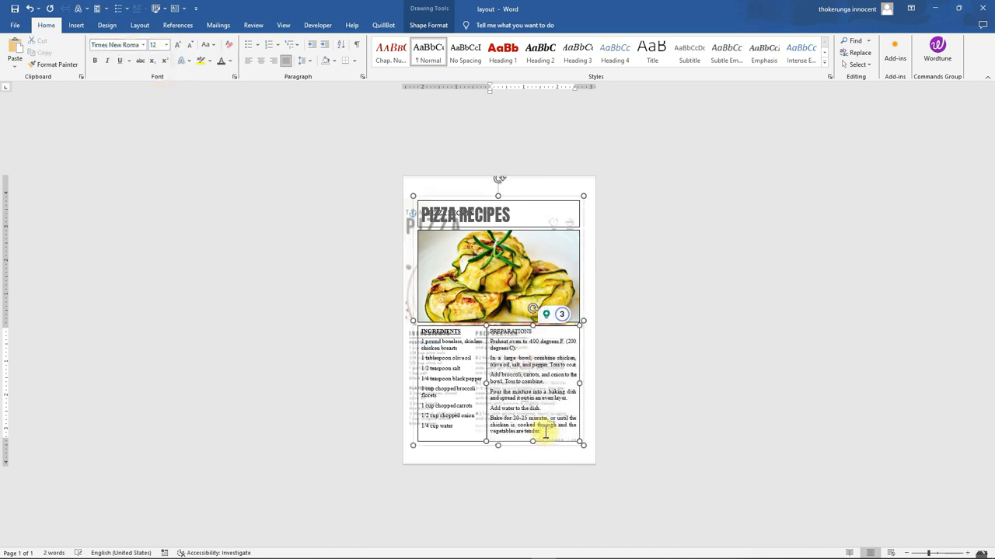
pyautogui.press('Delete')
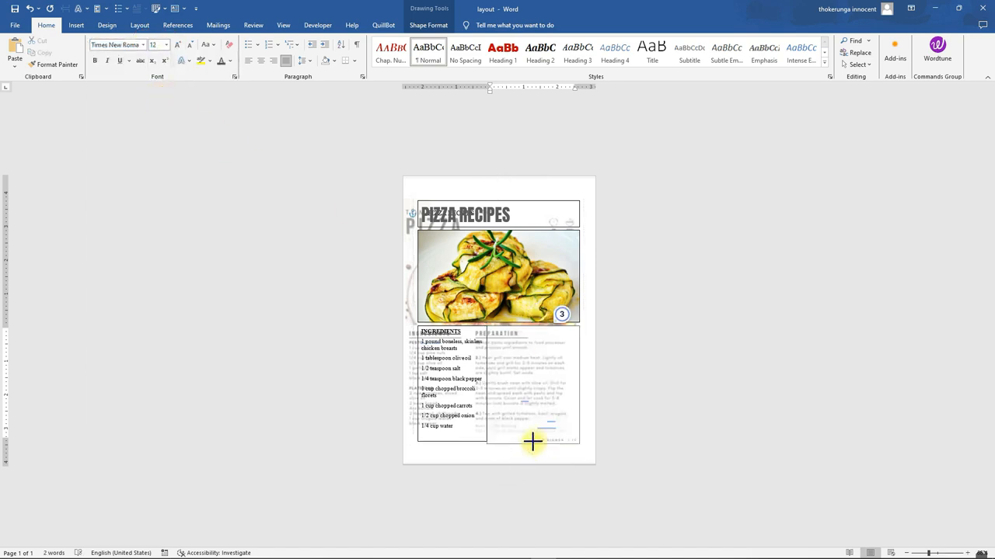
pyautogui.hotkey('ctrl', 'z')
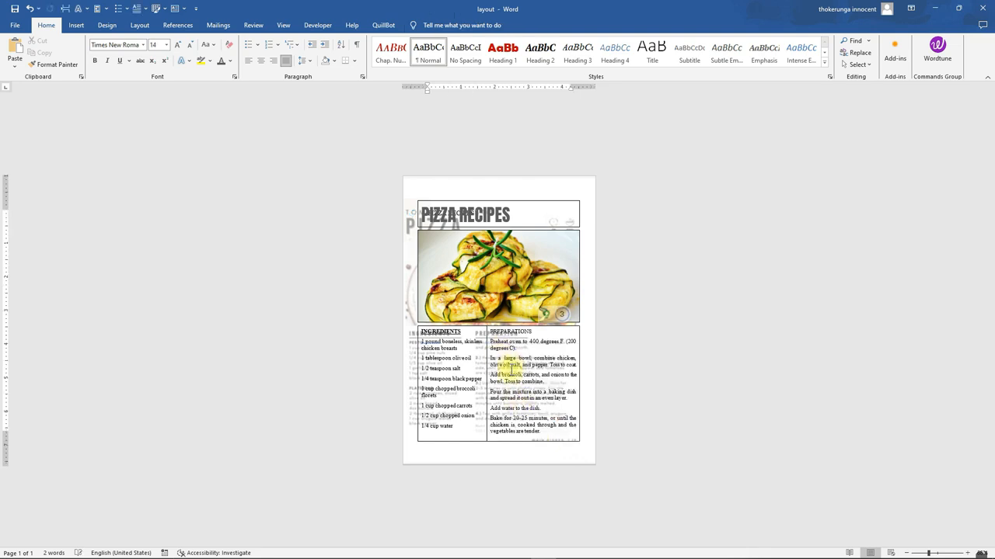
# Make the PREPARATIONS heading bold and underlined again
pyautogui.click(517, 410)
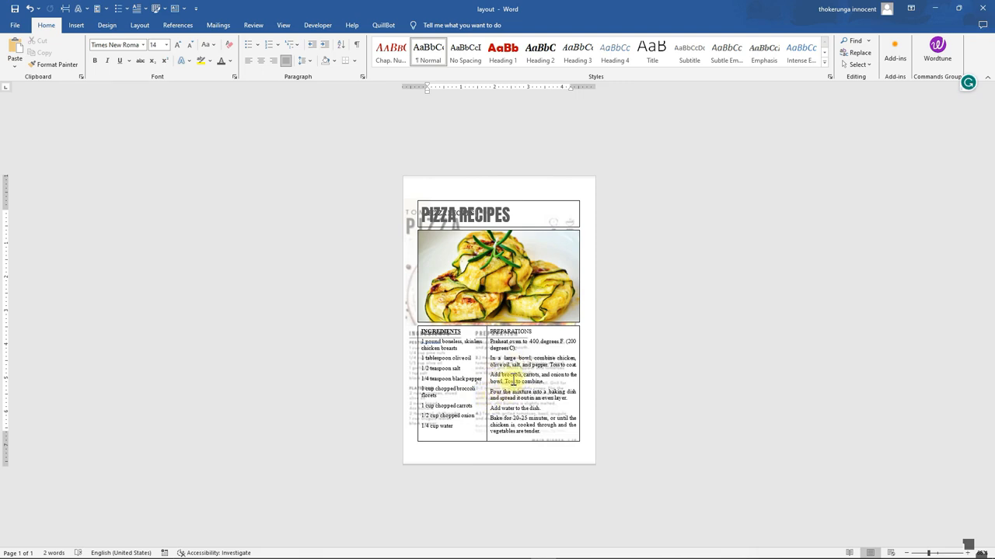
pyautogui.moveTo(536, 330); pyautogui.dragTo(501, 333)
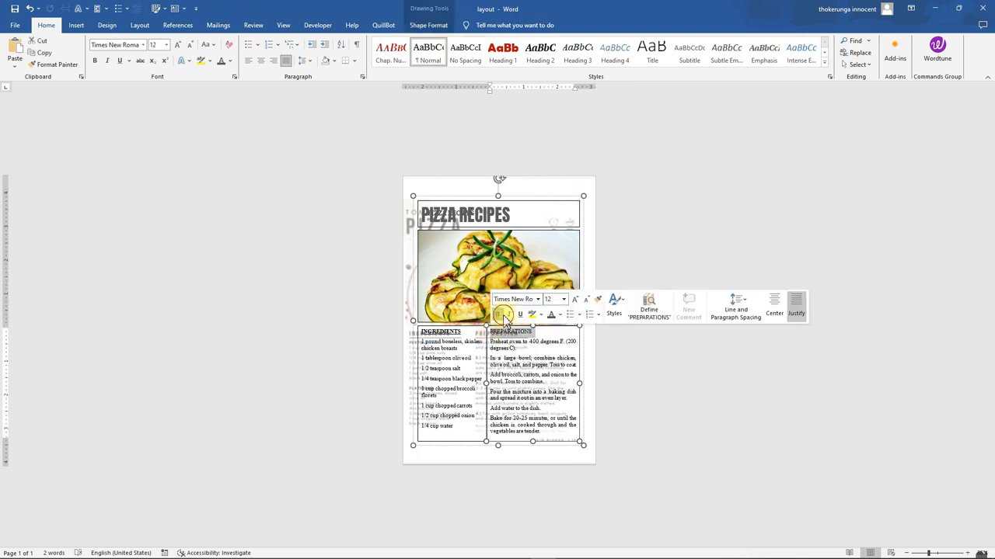
pyautogui.click(500, 314)
pyautogui.click(521, 315)
# Replace the second preparation step with the pasted sentence "Combine chicken, olive oil, salt, and pepper in a large bowl. Toss to coat."
pyautogui.click(533, 371)
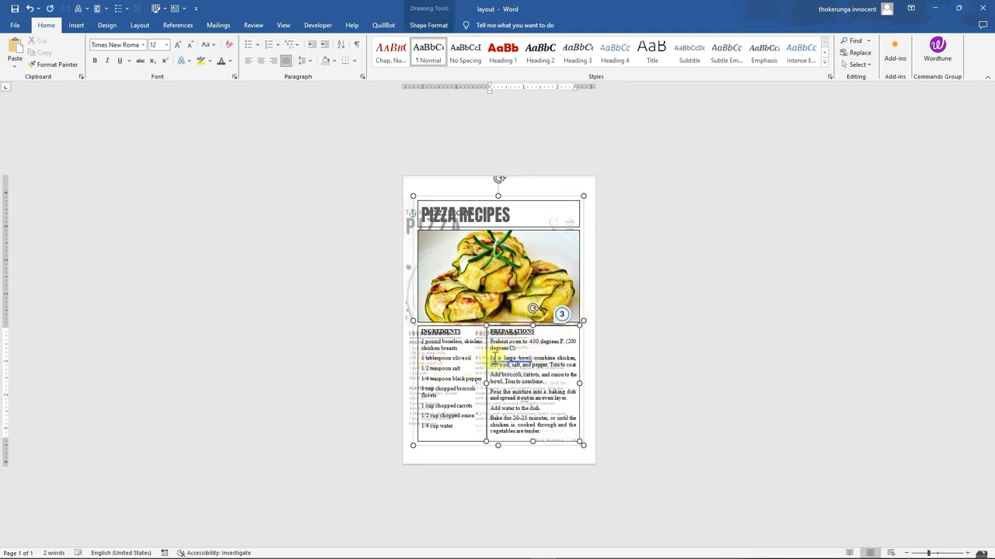
pyautogui.write('Combine chicken, olive oil, salt, and pepper in a large bowl')
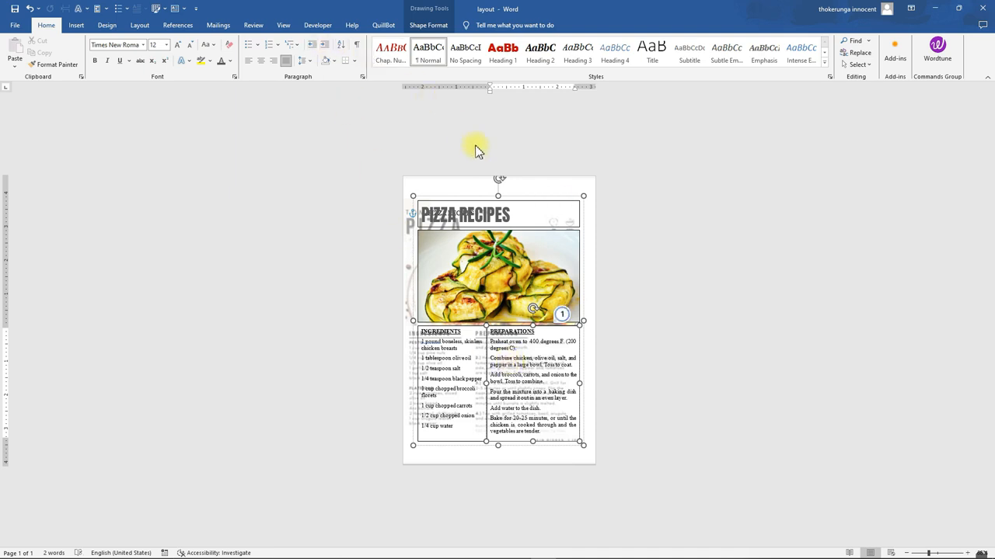
# Open the header, cut the template background picture out of it, and close the header
pyautogui.doubleClick(468, 188)
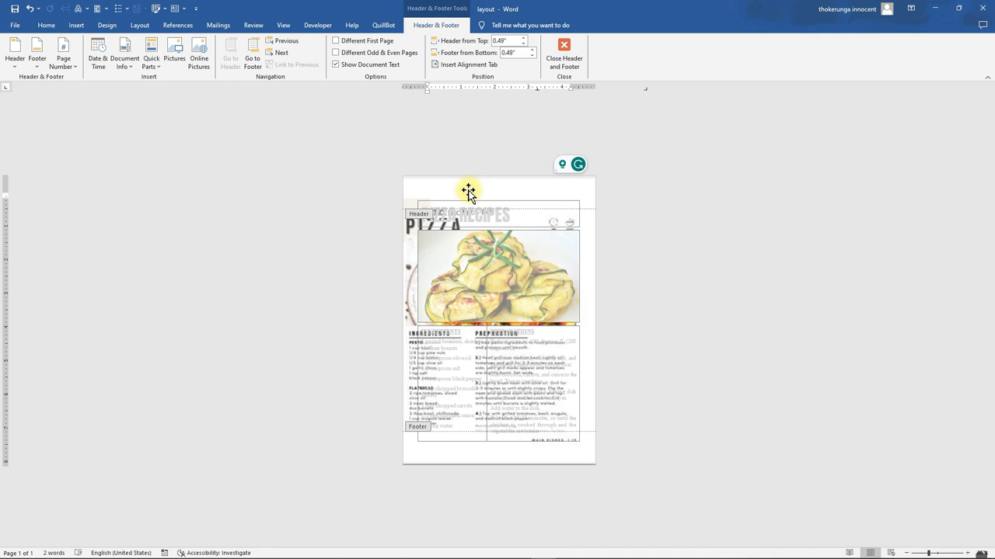
pyautogui.rightClick(468, 191)
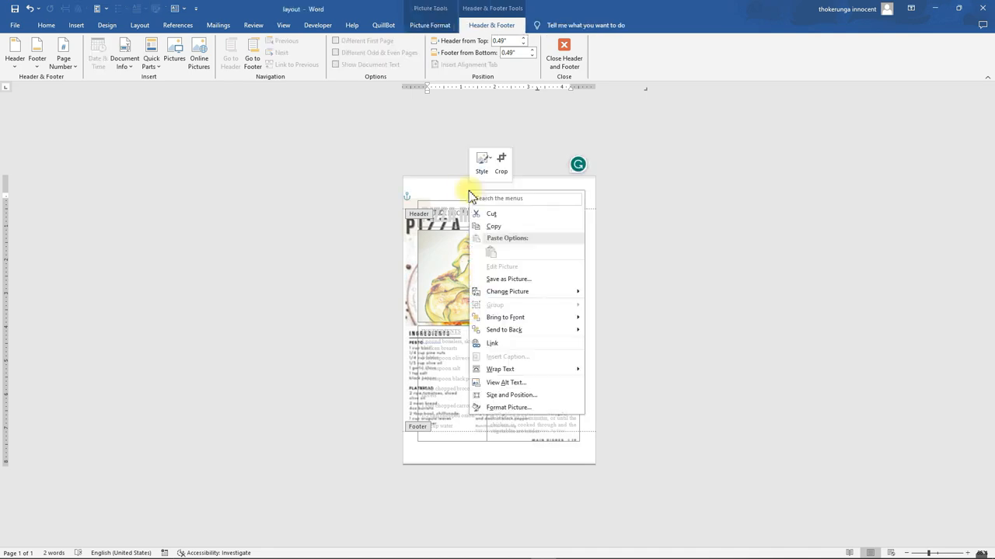
pyautogui.click(490, 214)
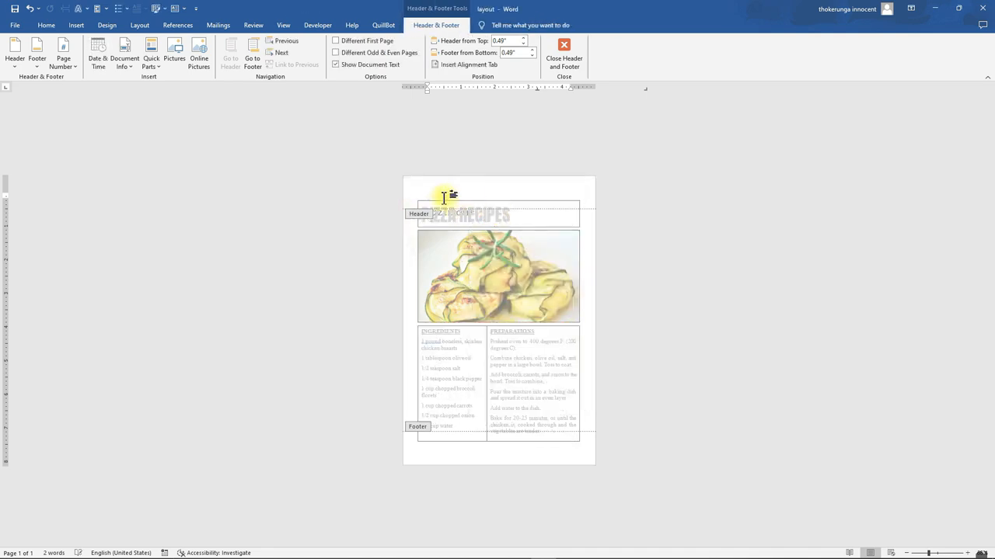
pyautogui.click(564, 54)
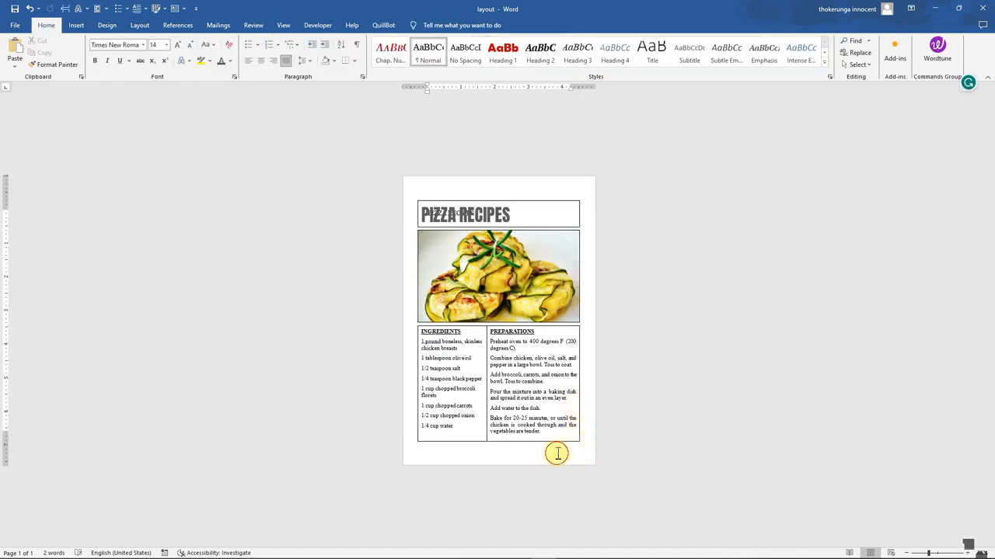
# Save the selected recipe layout group to the Quick Part Gallery under the name RECIPE NEW
pyautogui.moveTo(502, 202)
pyautogui.mouseDown()
pyautogui.moveTo(485, 207)
pyautogui.moveTo(551, 198)
pyautogui.moveTo(506, 231)
pyautogui.moveTo(516, 198)
pyautogui.mouseUp()
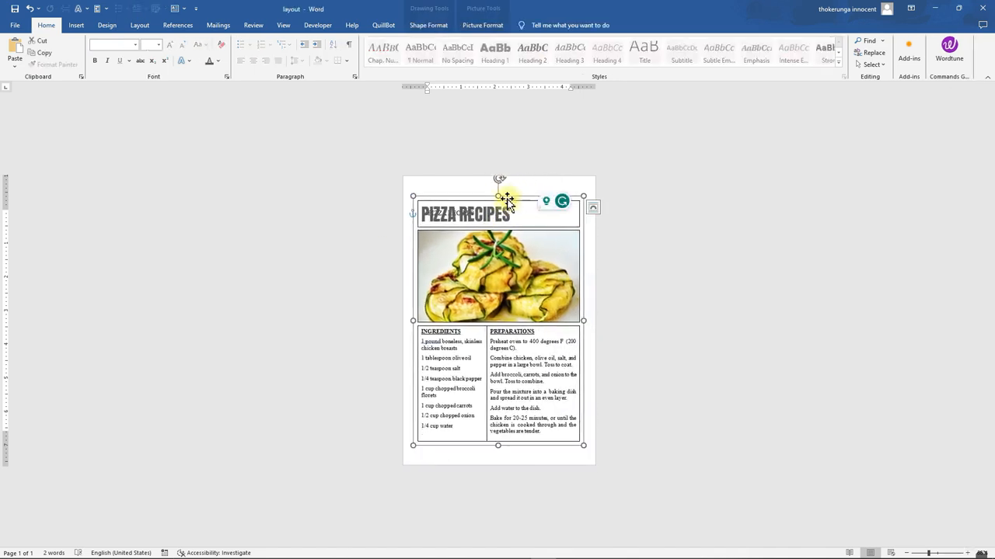
pyautogui.click(74, 26)
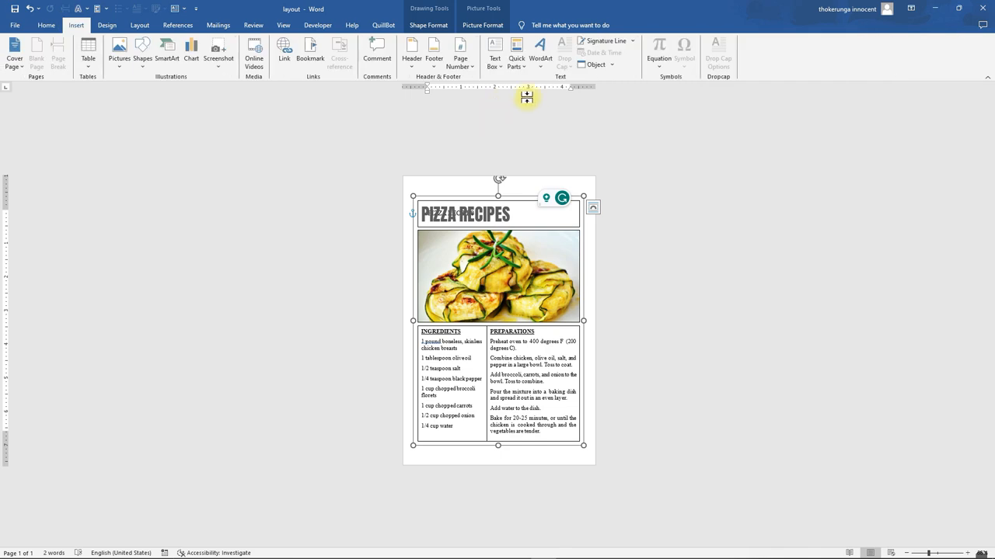
pyautogui.click(516, 64)
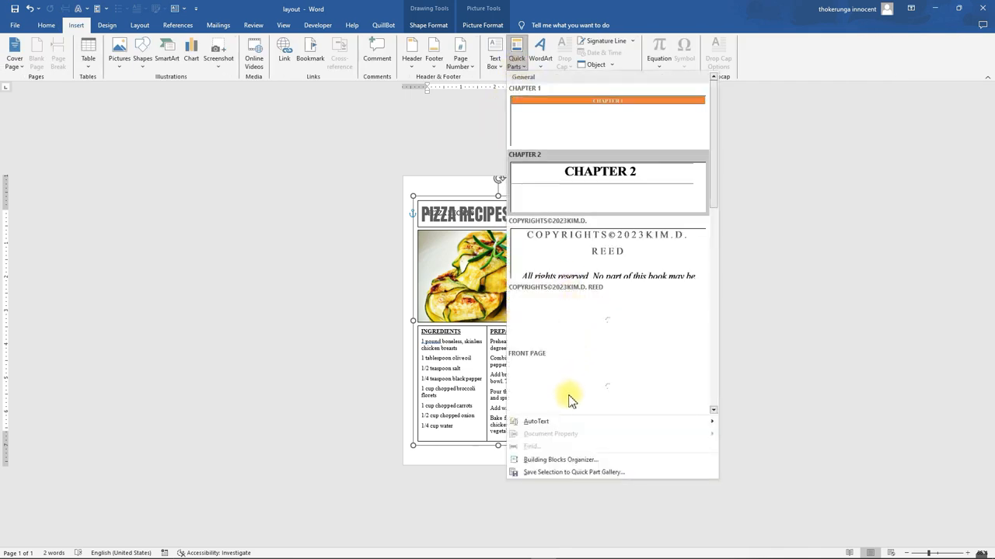
pyautogui.click(553, 473)
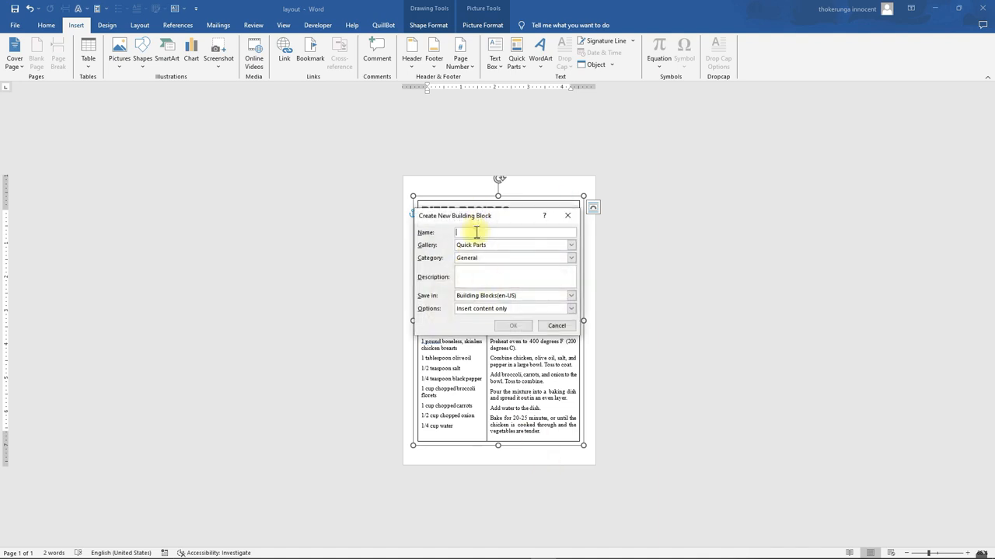
pyautogui.write('RECIPE ')
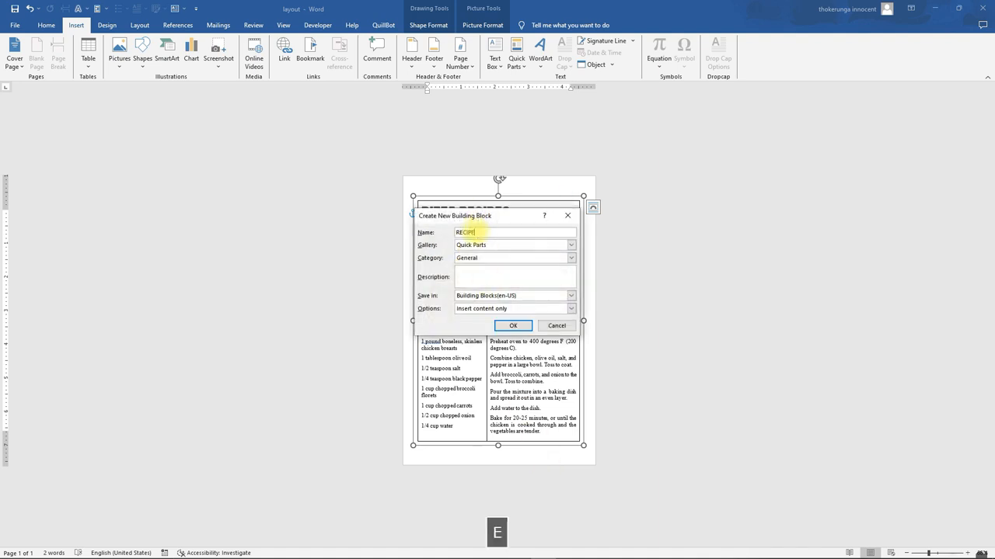
pyautogui.write('NEW')
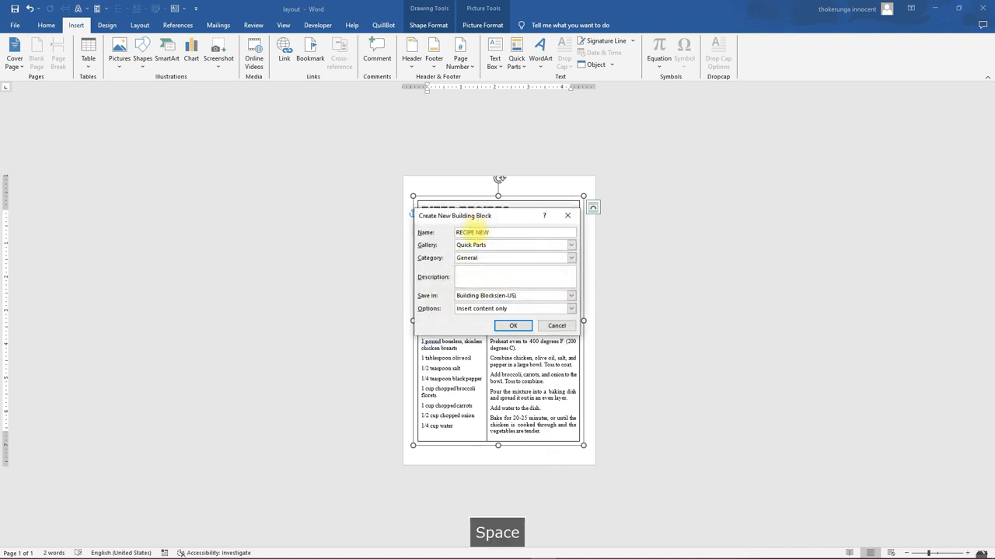
pyautogui.click(513, 325)
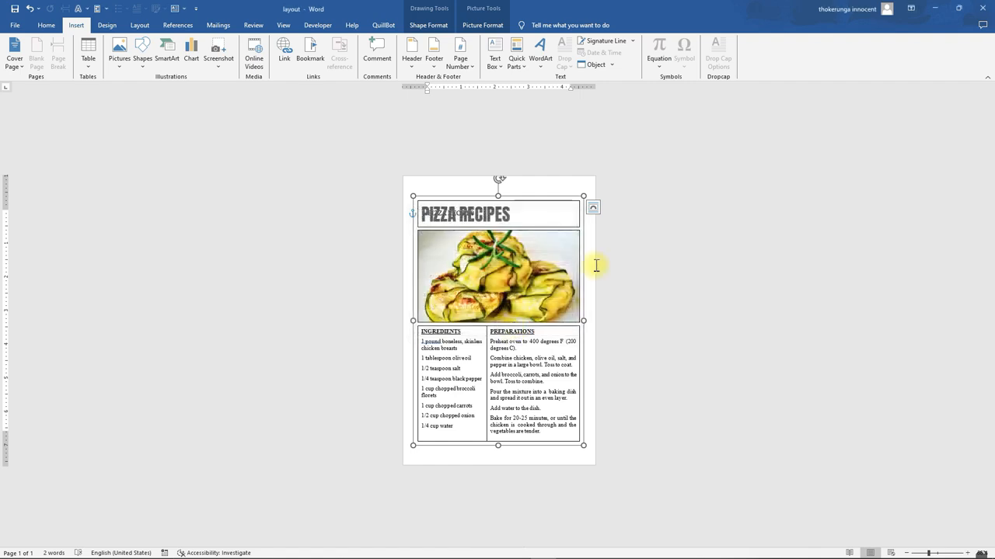
# Drag the recipe layout group upward on the first page
pyautogui.click(596, 266)
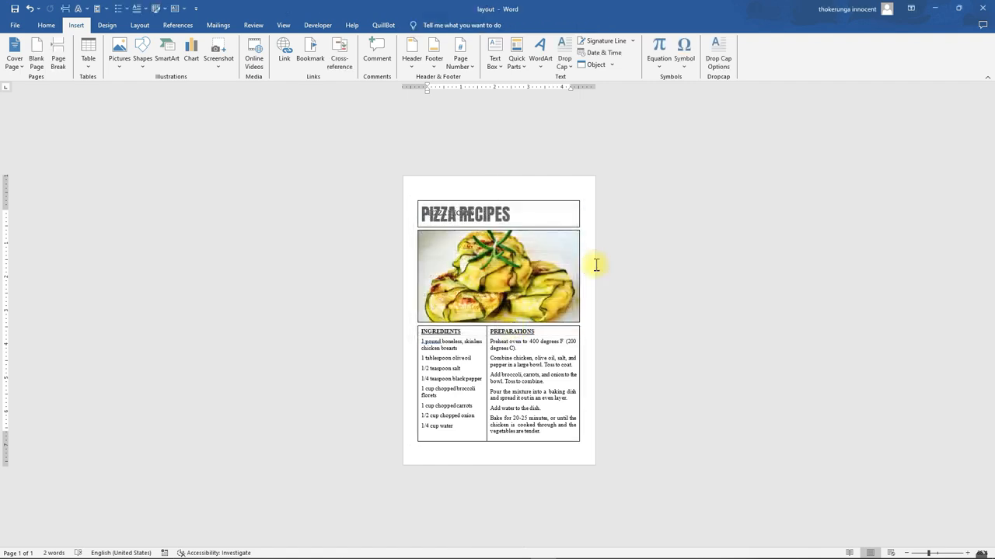
pyautogui.click(534, 234)
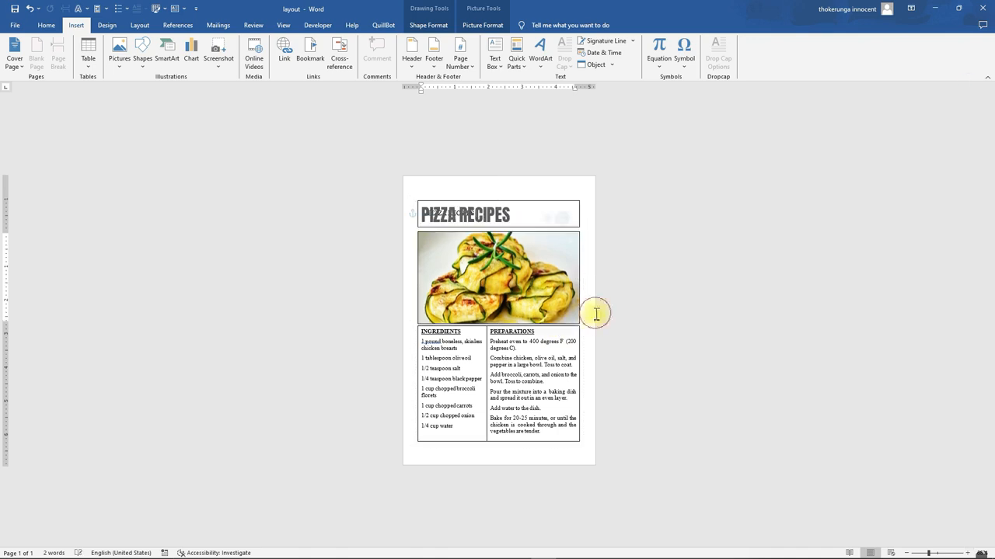
pyautogui.click(533, 446)
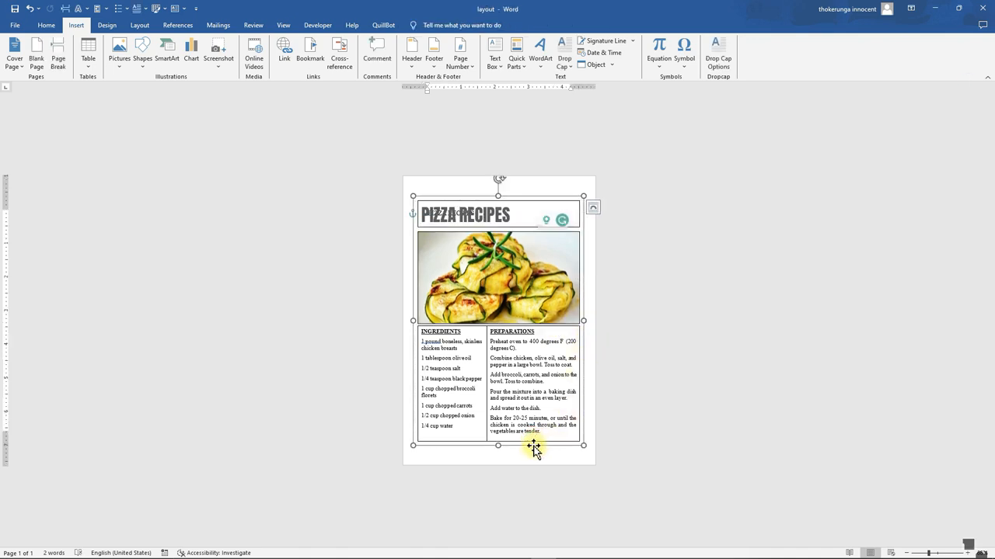
pyautogui.moveTo(530, 445); pyautogui.dragTo(529, 384)
# Add paragraph breaks below the layout to create two new blank pages
pyautogui.click(502, 409)
pyautogui.click(487, 387)
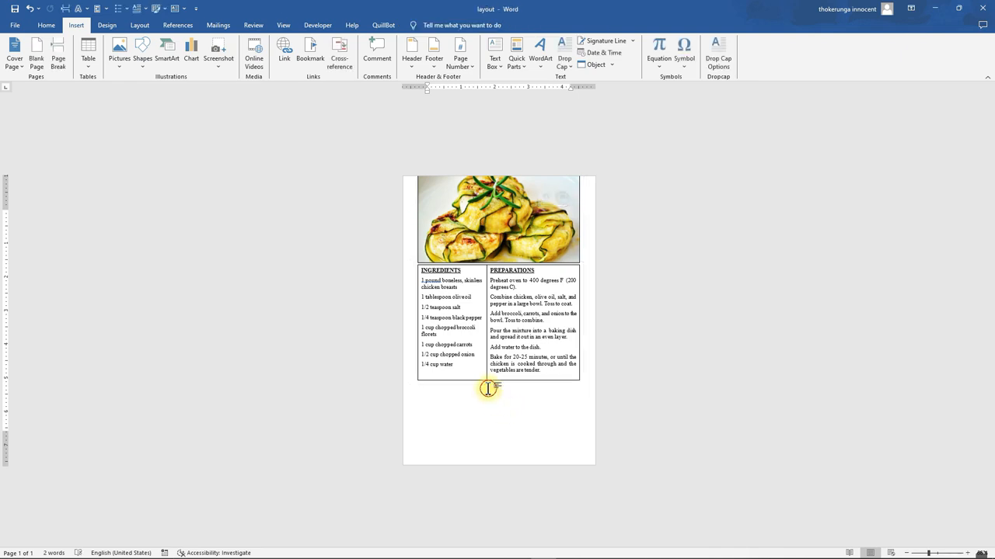
pyautogui.press('Return')
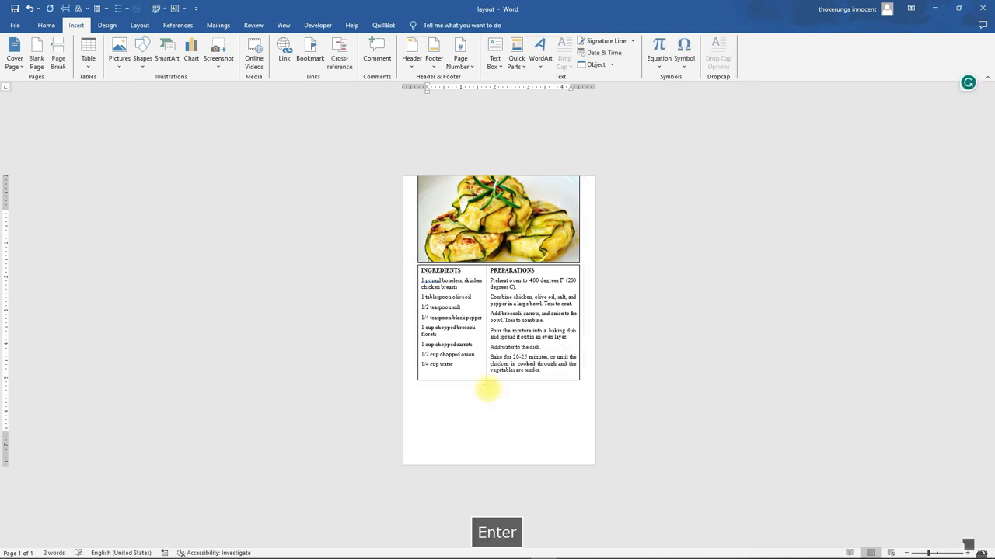
pyautogui.press('Return')
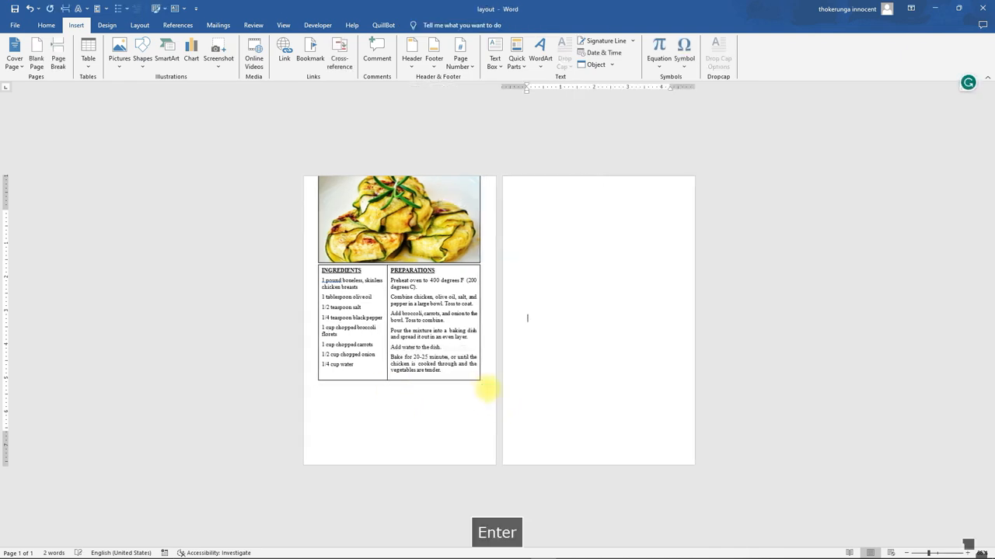
pyautogui.press('Return')
pyautogui.press('Return')
pyautogui.press('Return')
pyautogui.press('Return')
pyautogui.press('Return')
pyautogui.press('Return')
pyautogui.press('Return')
pyautogui.press('Return')
pyautogui.press('Return')
pyautogui.press('Return')
pyautogui.press('Return')
pyautogui.press('Return')
pyautogui.press('Return')
pyautogui.press('Return')
pyautogui.press('Return')
pyautogui.press('Return')
pyautogui.press('Return')
pyautogui.press('Return')
pyautogui.press('Return')
pyautogui.press('Return')
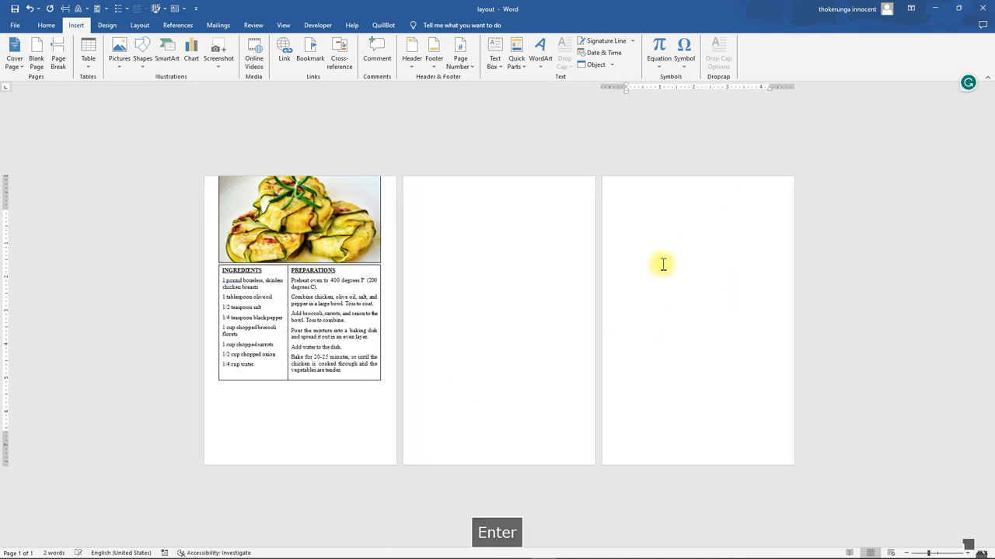
# Insert the RECIPE NEW quick part onto the second page
pyautogui.click(425, 194)
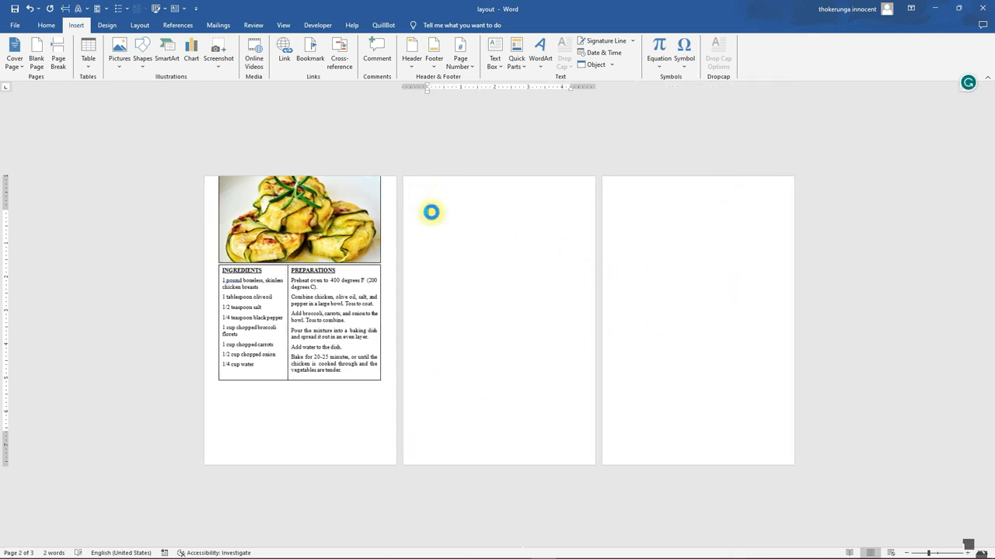
pyautogui.click(516, 64)
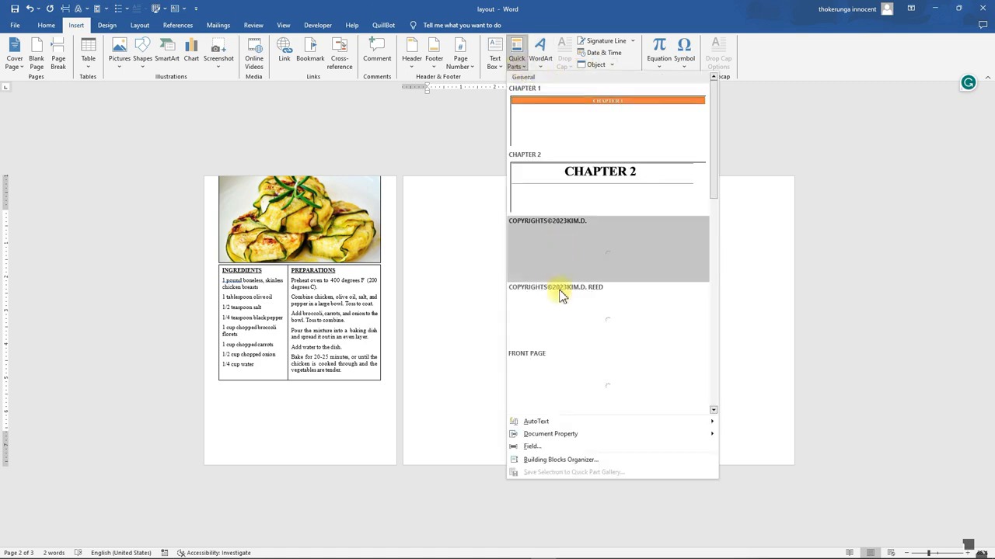
pyautogui.scroll(-5, 541, 370)
pyautogui.click(536, 367)
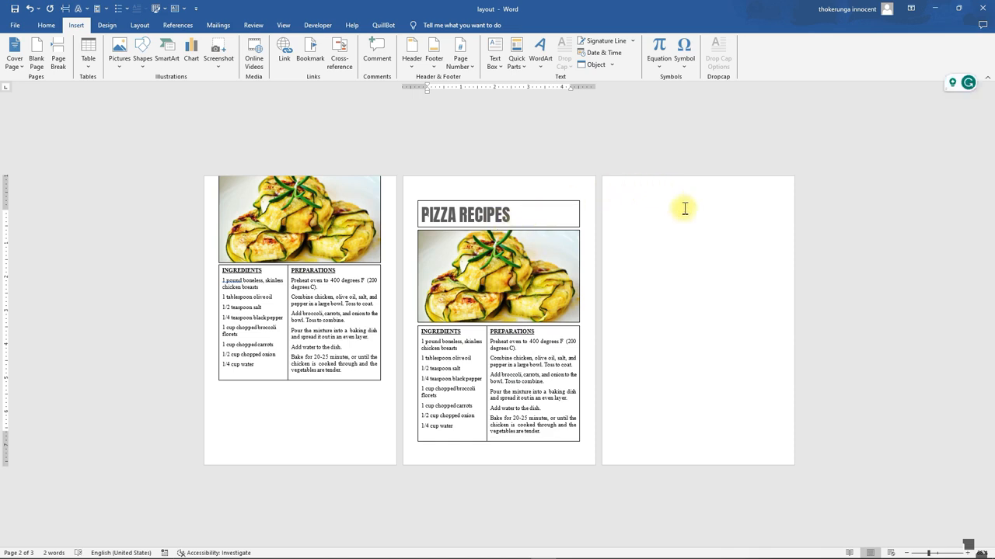
# Move the first page's layout group back down into place at the top of the page
pyautogui.click(668, 233)
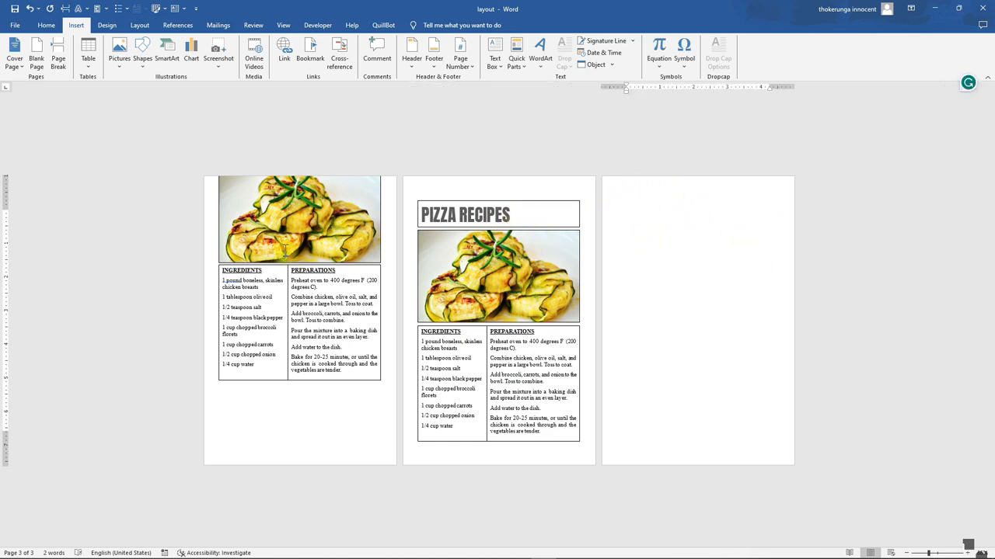
pyautogui.click(285, 251)
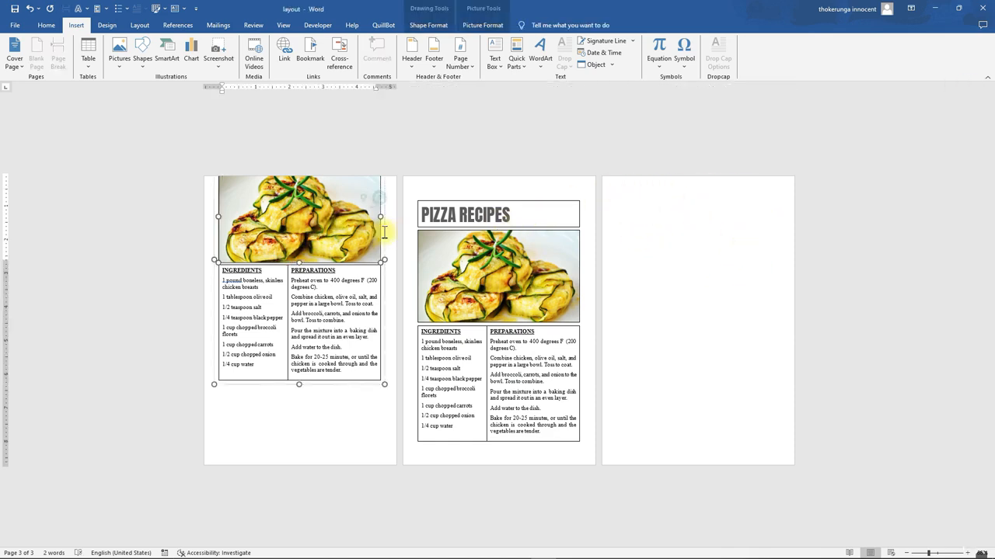
pyautogui.moveTo(326, 280); pyautogui.dragTo(410, 420)
pyautogui.click(282, 211)
pyautogui.press('BackSpace')
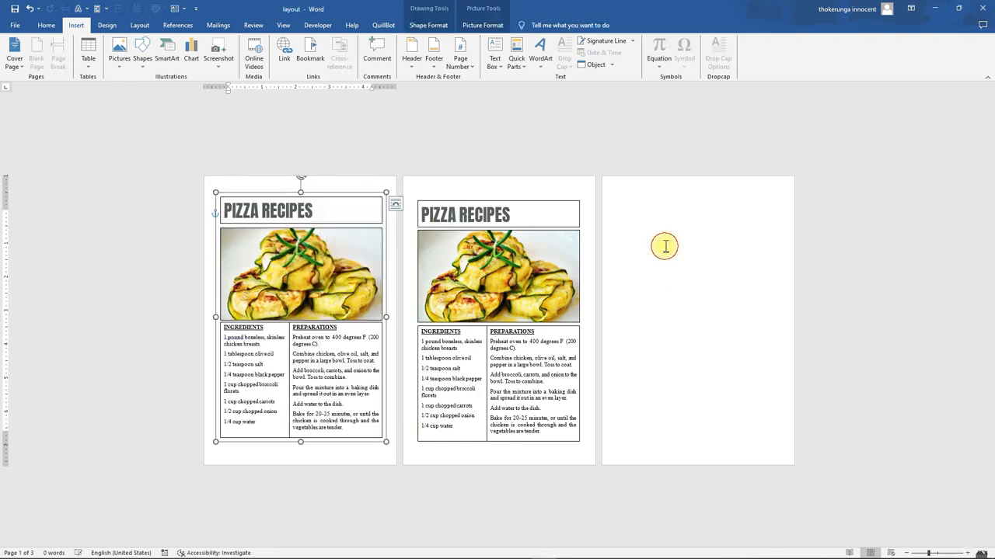
pyautogui.click(665, 246)
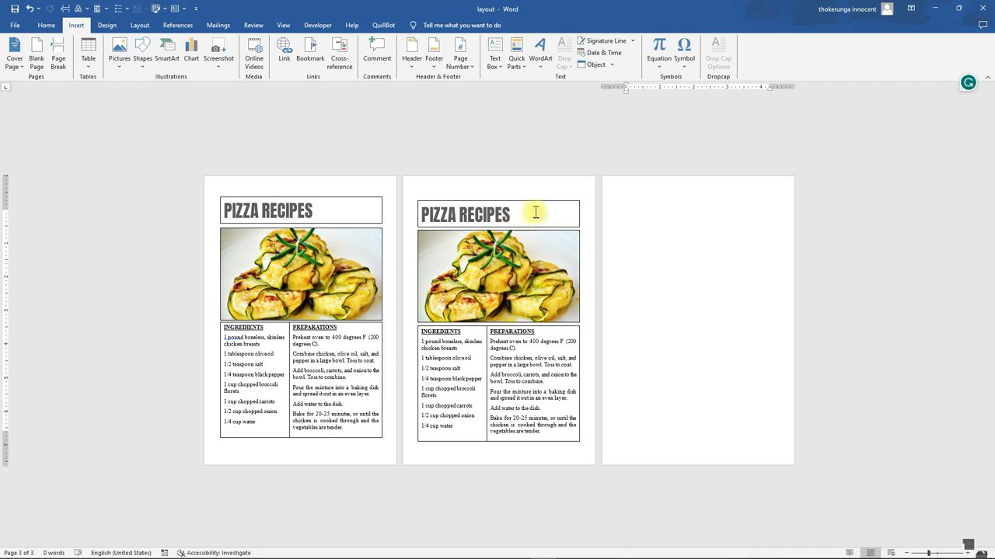